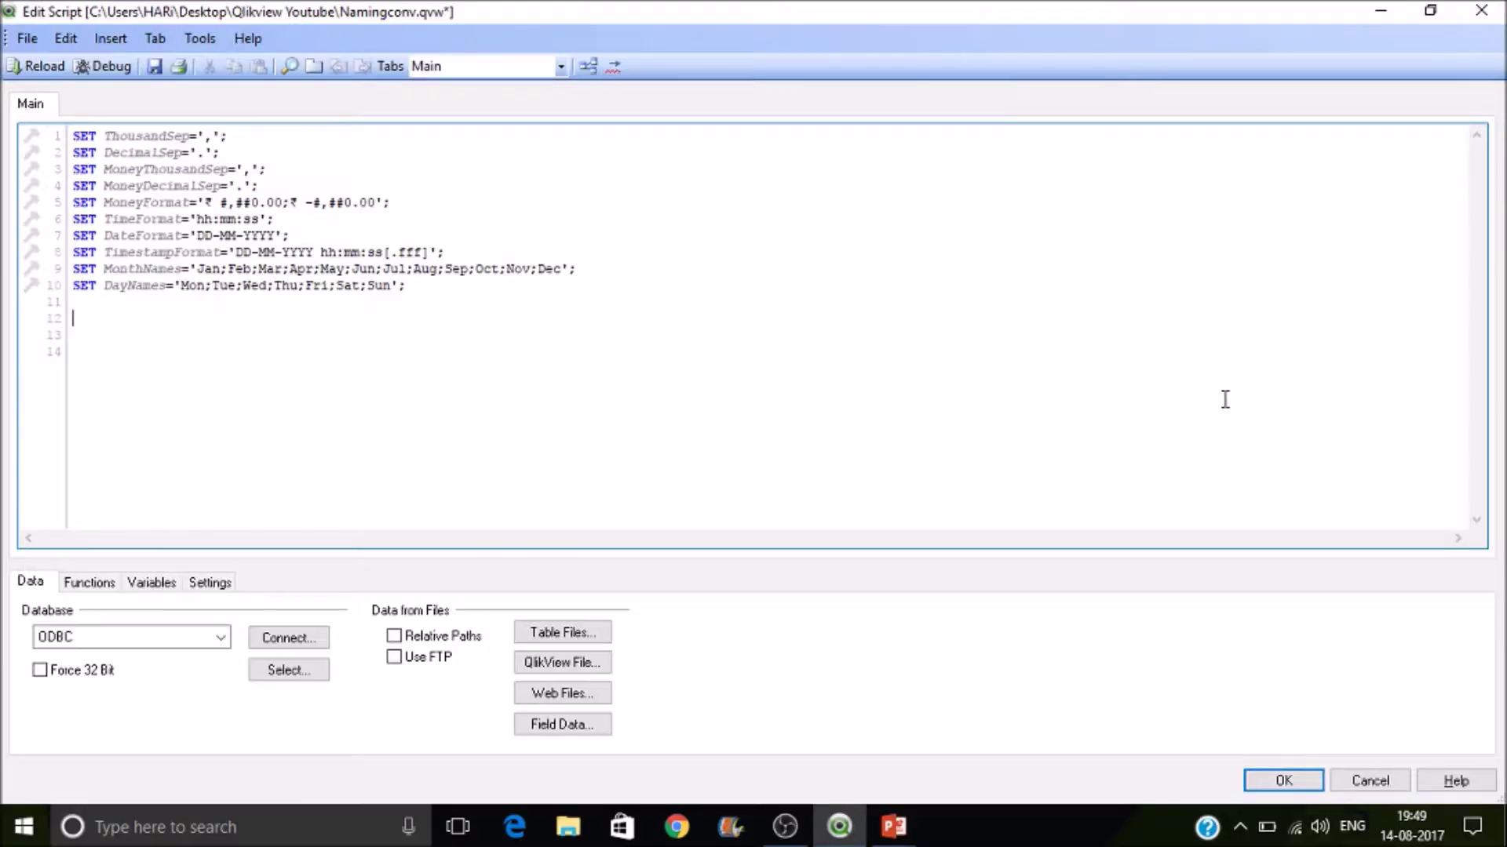
Step: Insert a LOAD from Sales data.xlsx and delete the Country field from it
{"action": "left_click", "coordinate": [598, 634]}
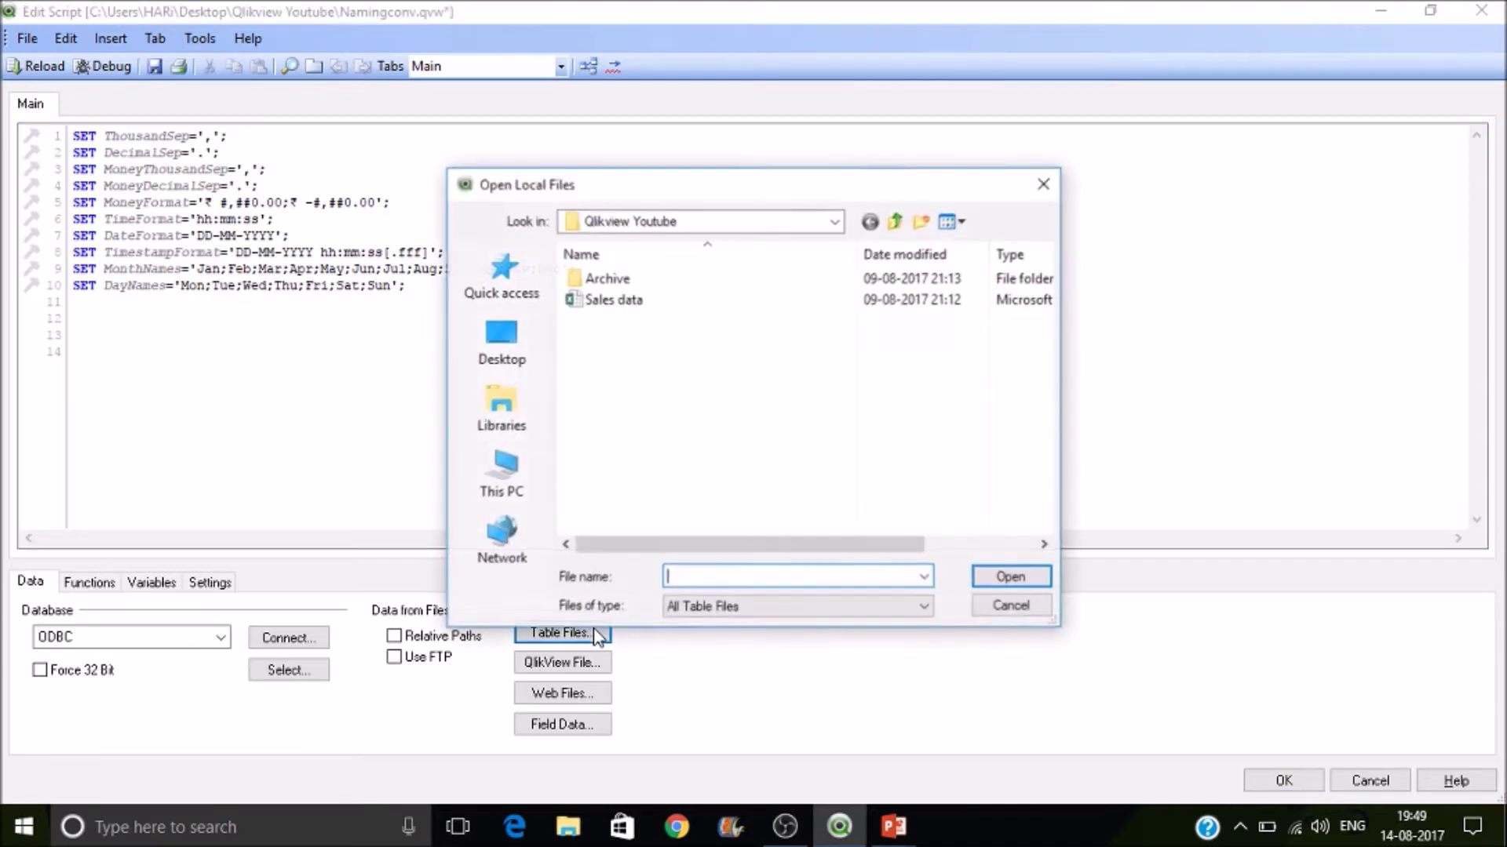
{"action": "double_click", "coordinate": [612, 301]}
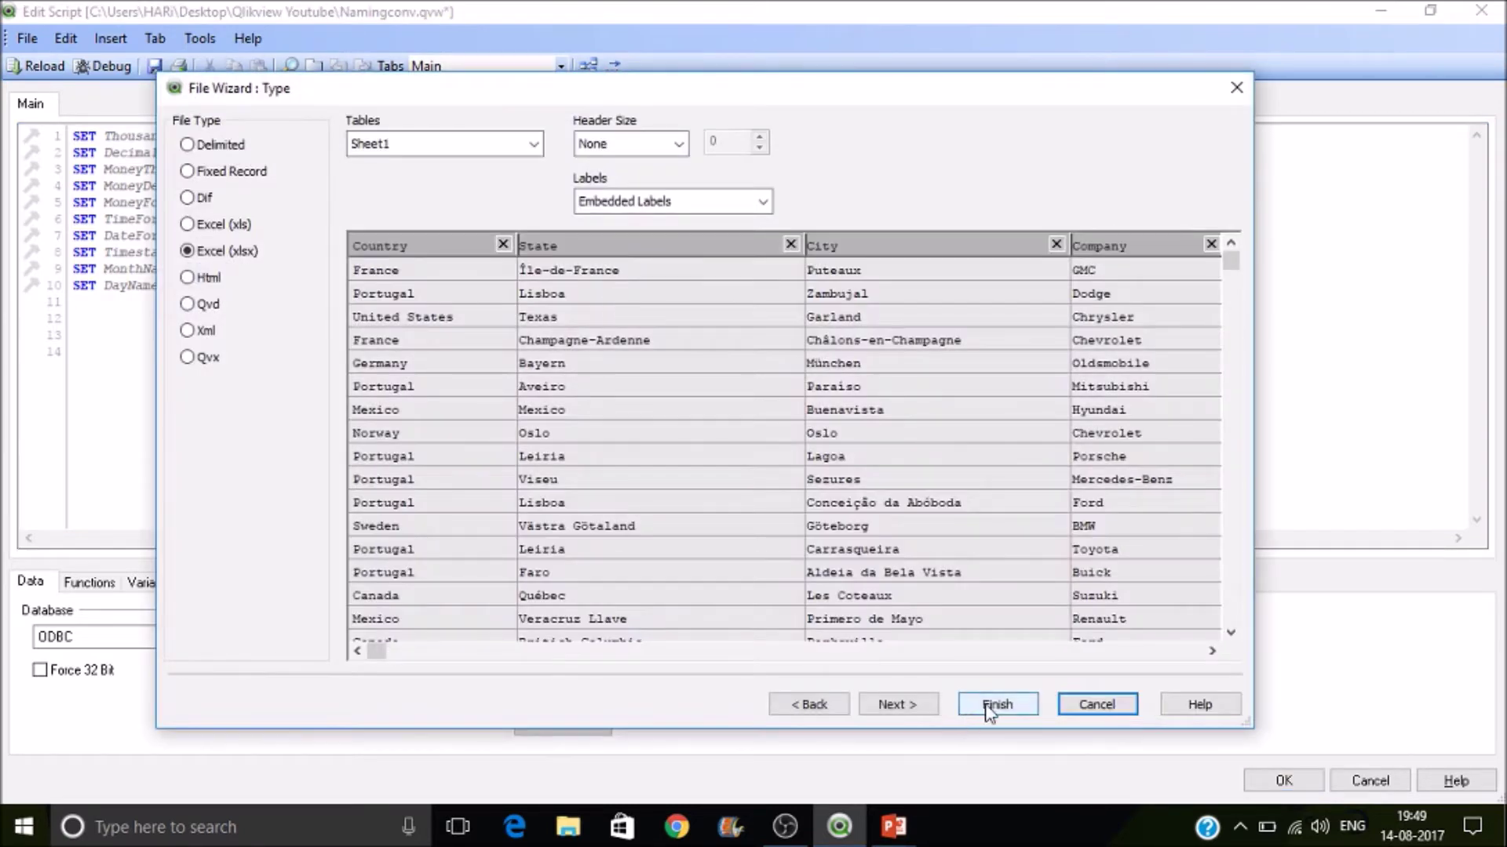
{"action": "left_click", "coordinate": [995, 705]}
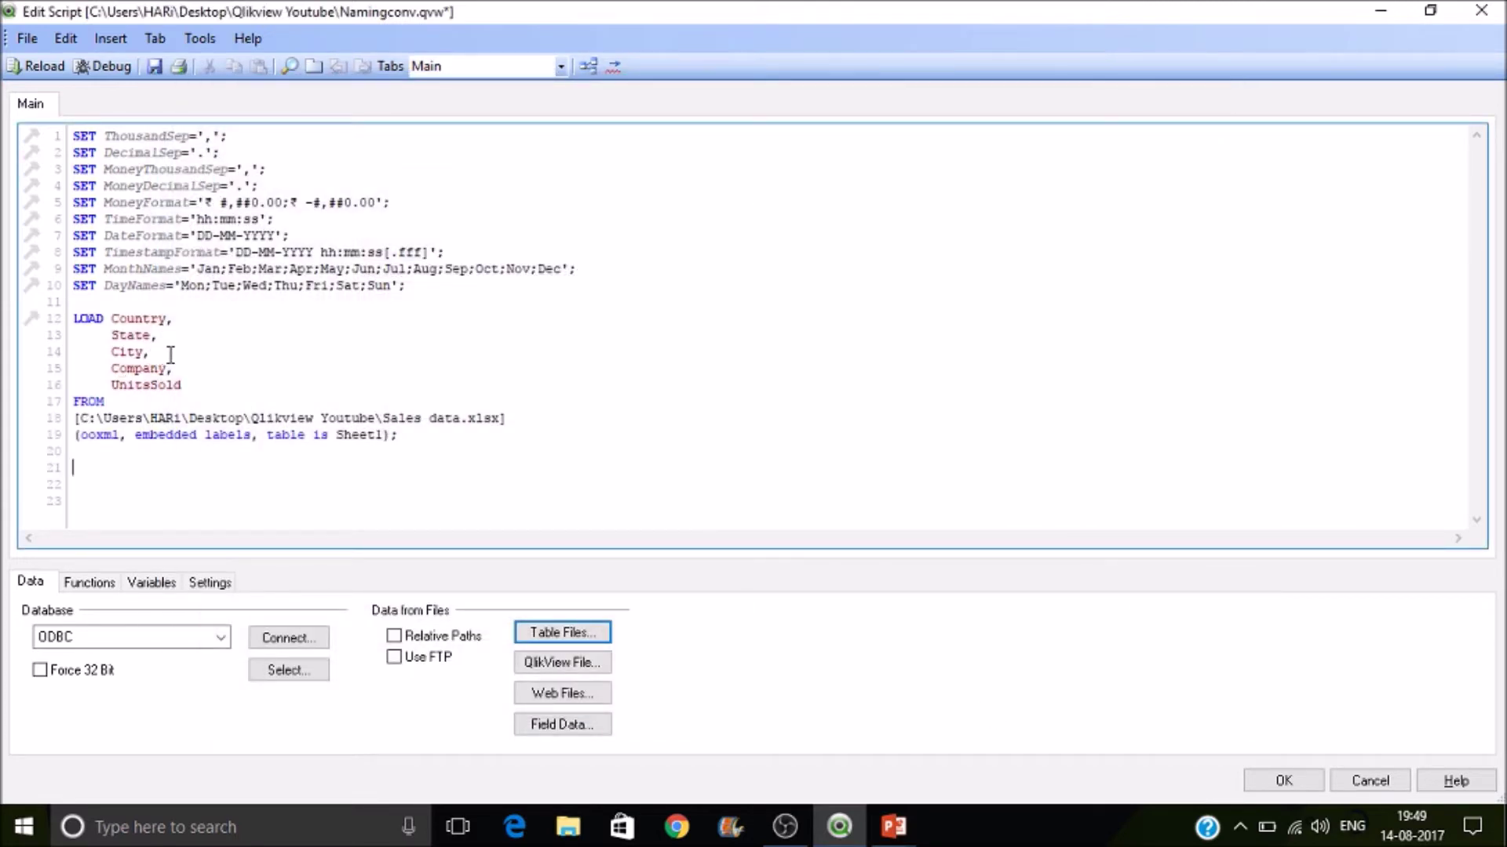
{"action": "left_click_drag", "start_coordinate": [158, 335], "coordinate": [111, 318]}
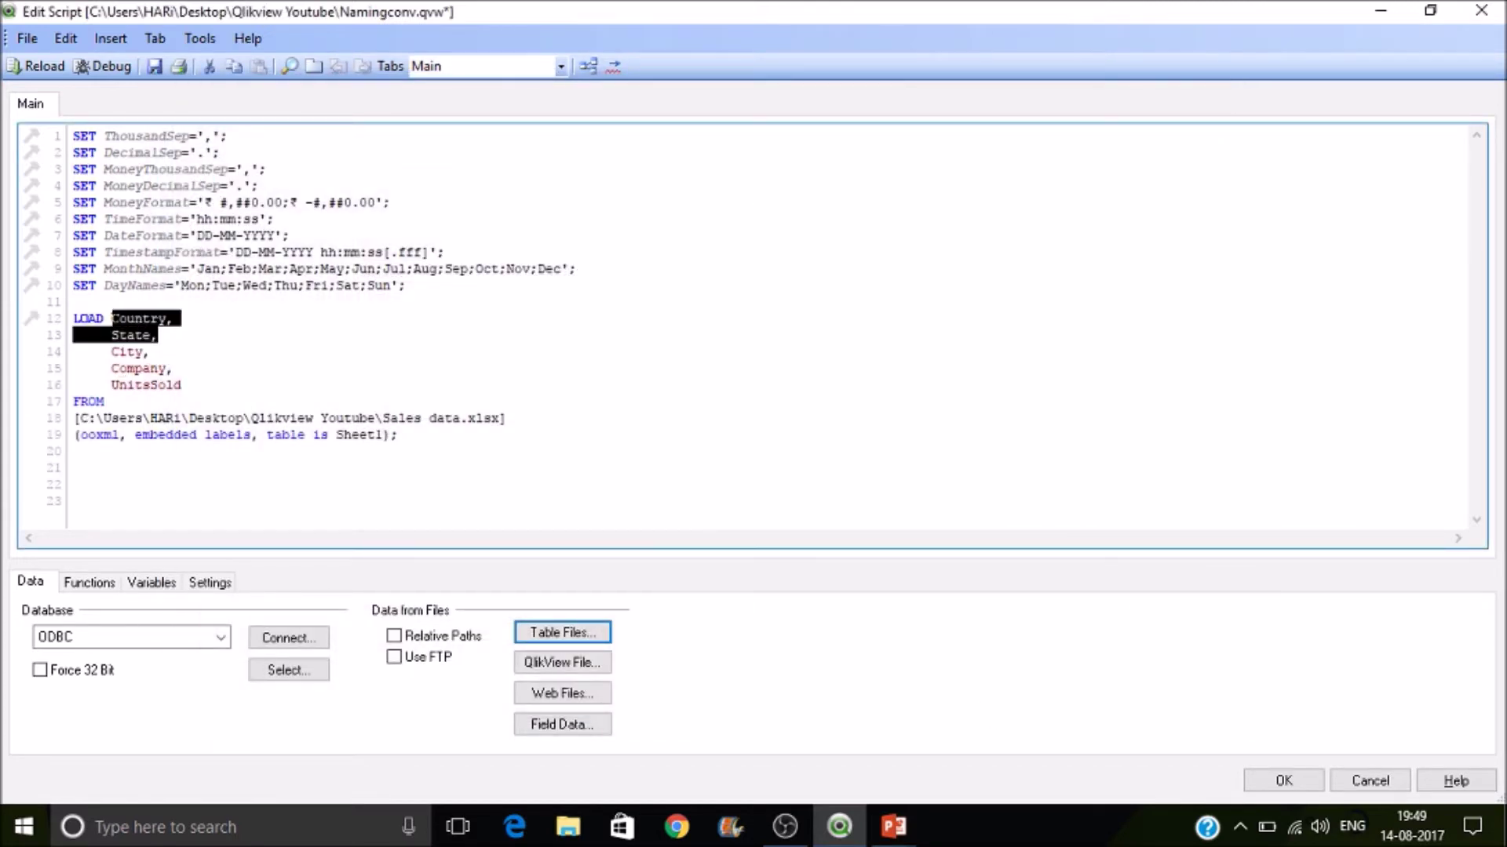
{"action": "left_click", "coordinate": [174, 349]}
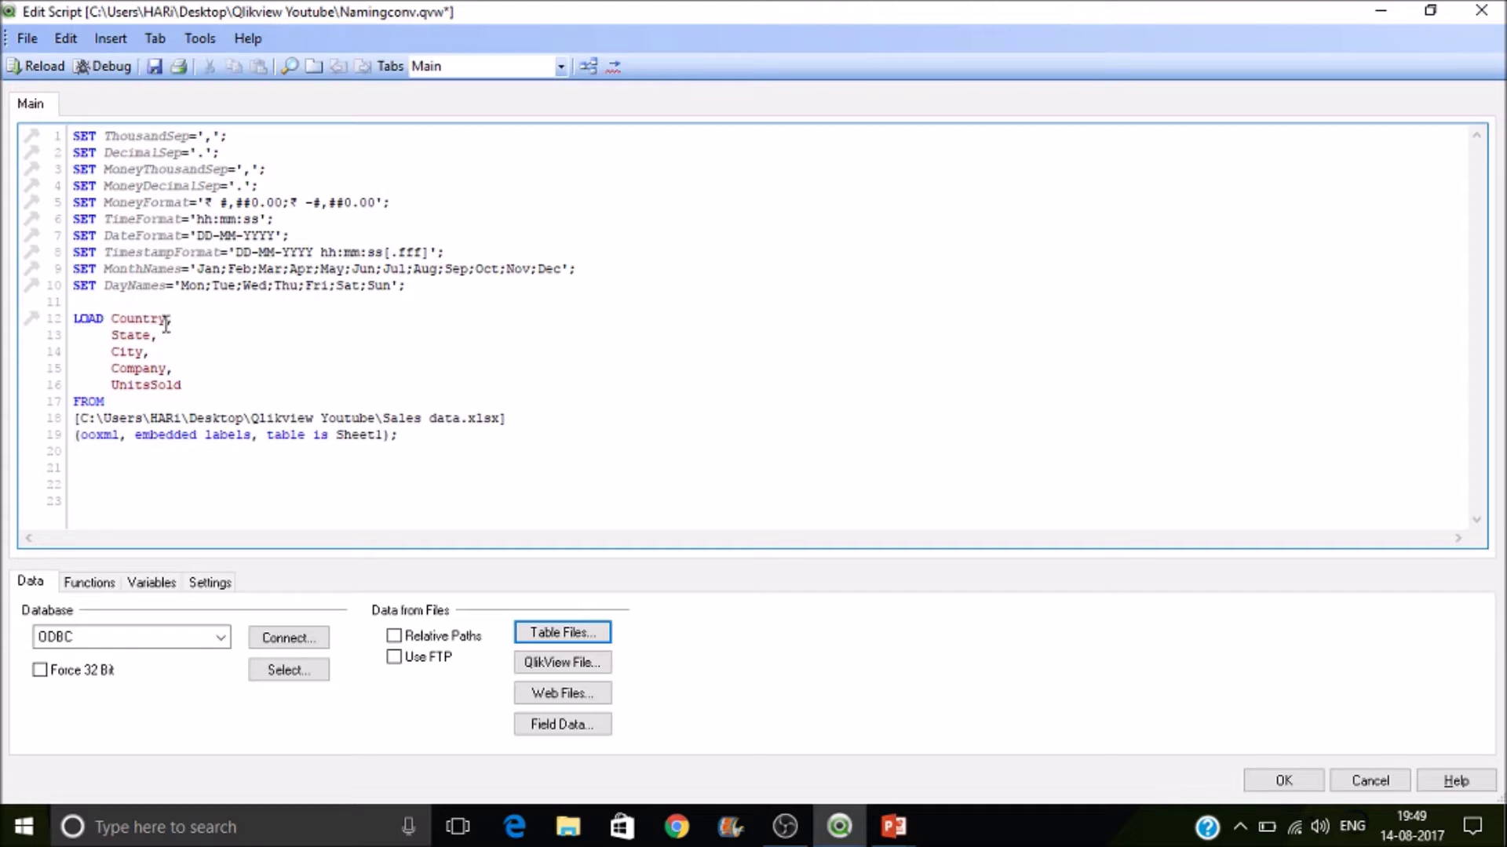
{"action": "left_click", "coordinate": [177, 320]}
{"action": "left_click_drag", "start_coordinate": [177, 320], "coordinate": [115, 317]}
{"action": "key", "text": "Delete"}
{"action": "key", "text": "Delete"}
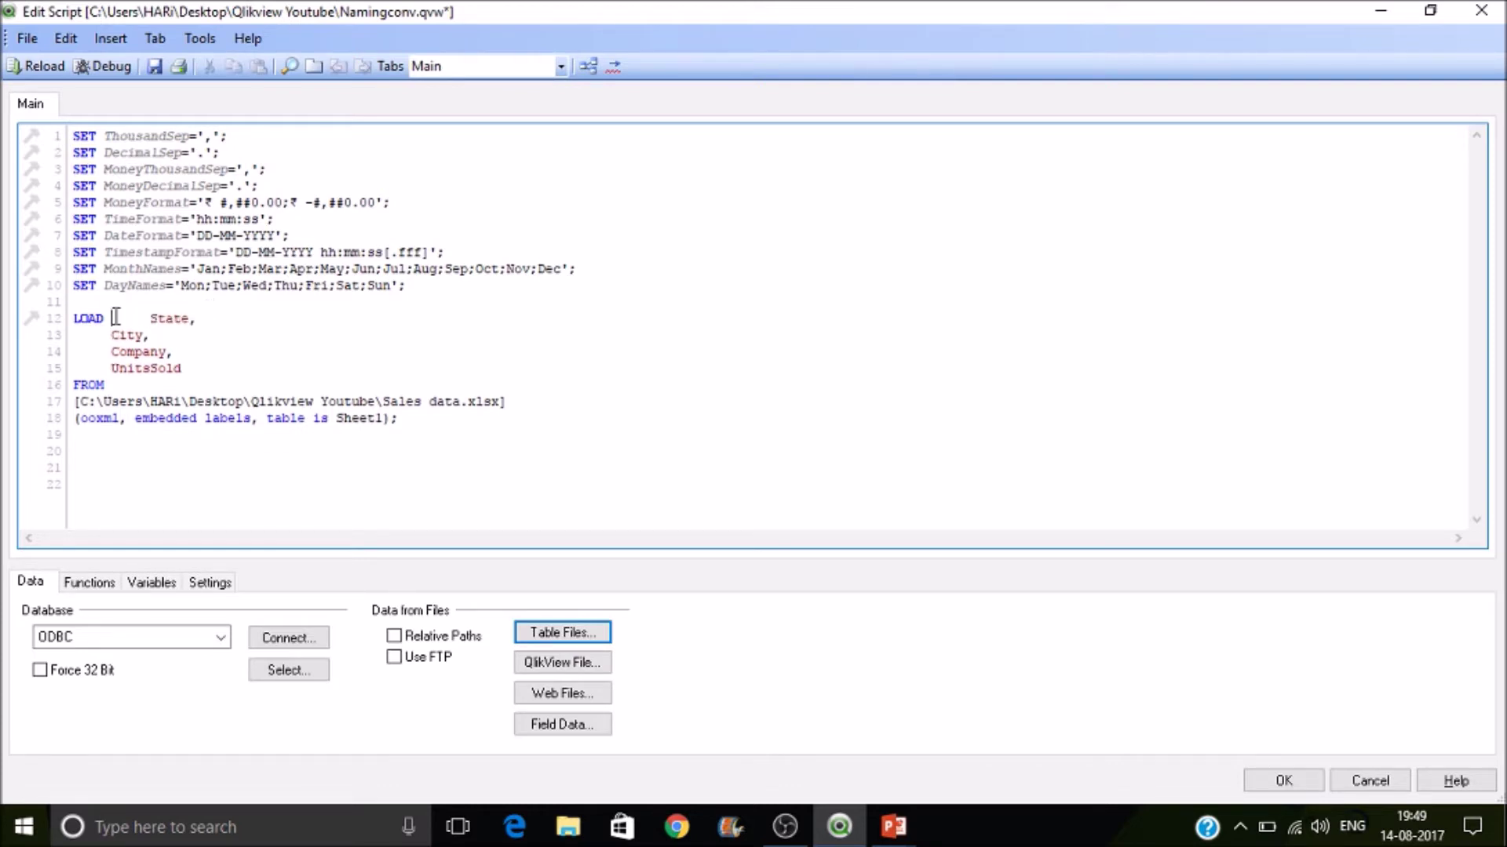
{"action": "key", "text": "Delete"}
{"action": "key", "text": "Delete"}
{"action": "key", "text": "Delete"}
{"action": "key", "text": "Delete"}
{"action": "key", "text": "Delete"}
{"action": "left_click", "coordinate": [139, 487]}
Step: Add a second Sales data.xlsx LOAD and remove Company and UnitsSold from it
{"action": "left_click", "coordinate": [559, 633]}
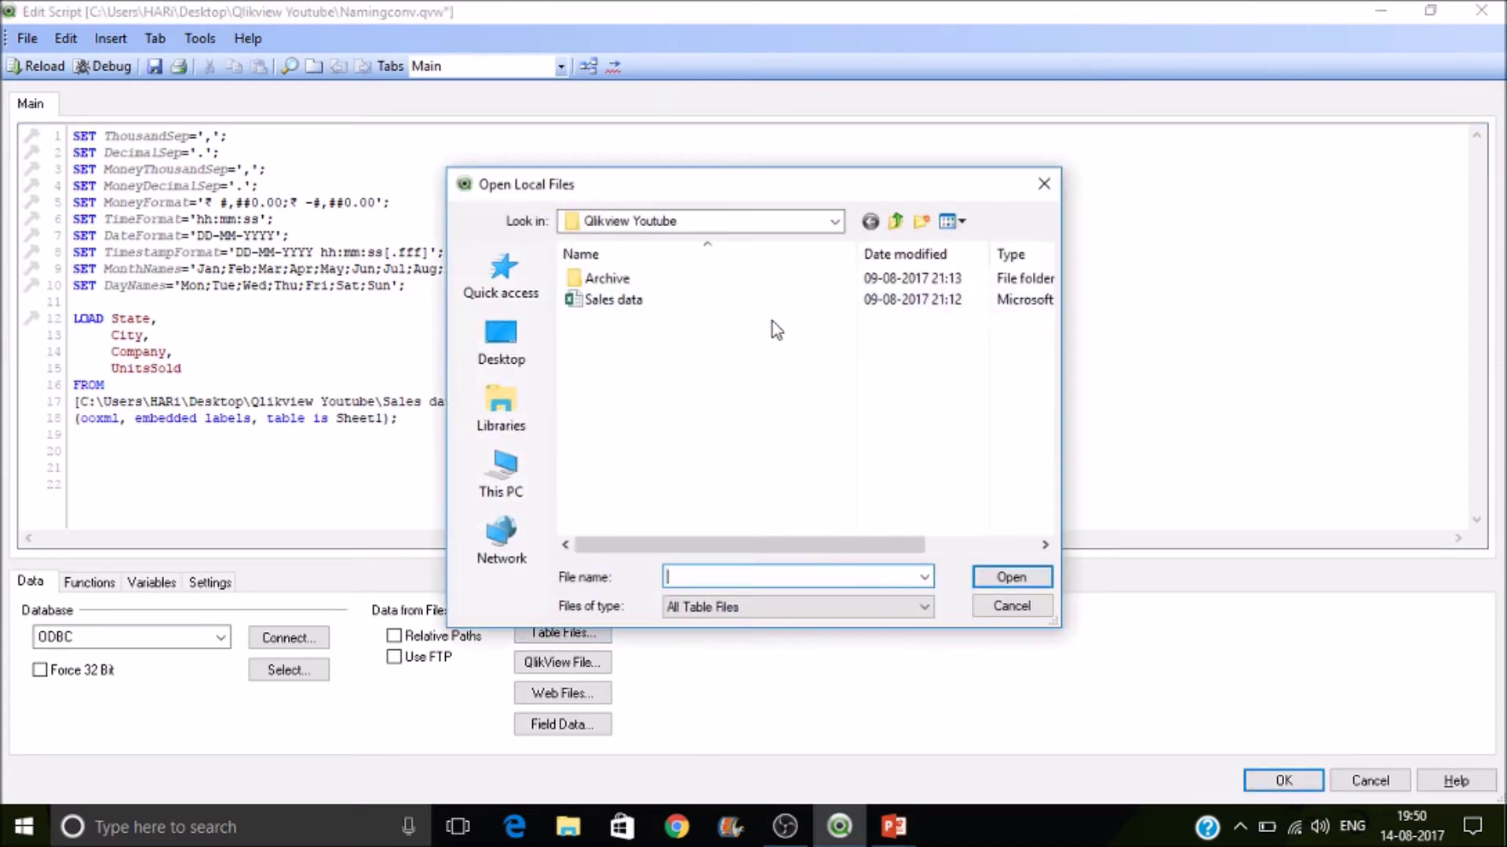
{"action": "double_click", "coordinate": [616, 299]}
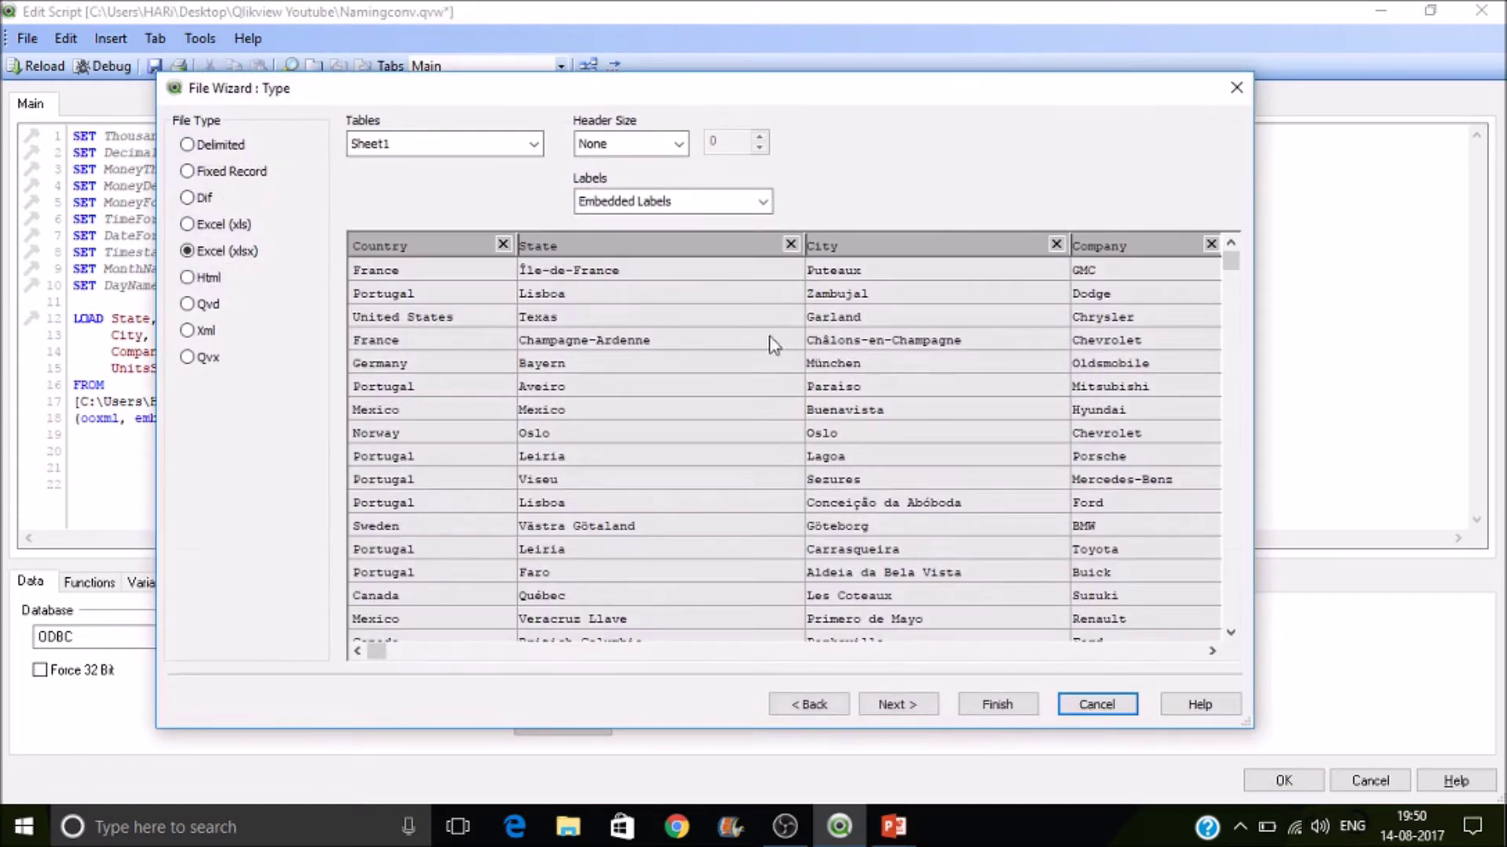
{"action": "left_click", "coordinate": [993, 711]}
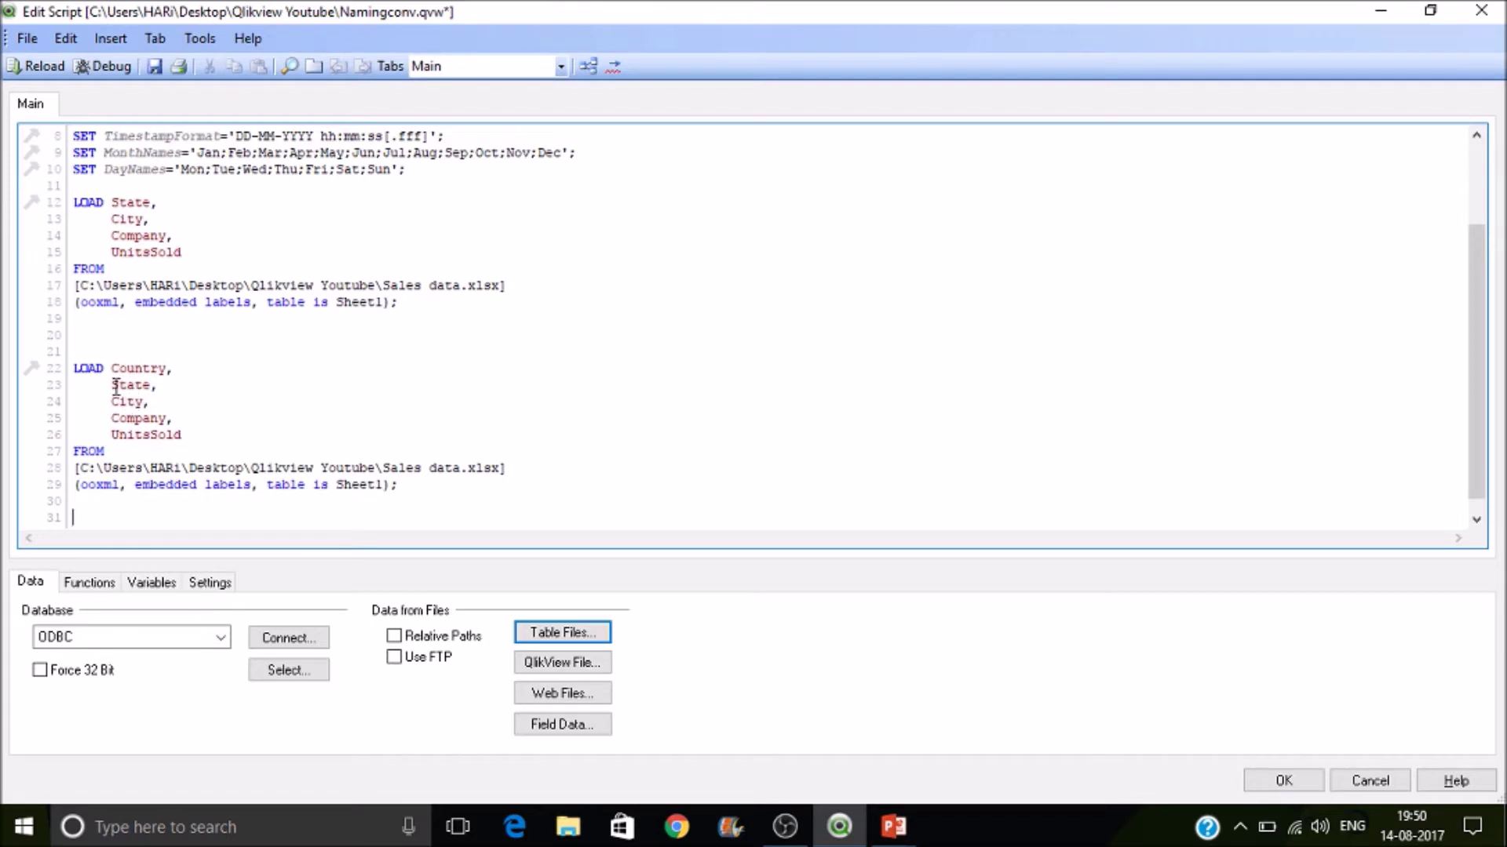
{"action": "left_click_drag", "start_coordinate": [111, 418], "coordinate": [207, 437]}
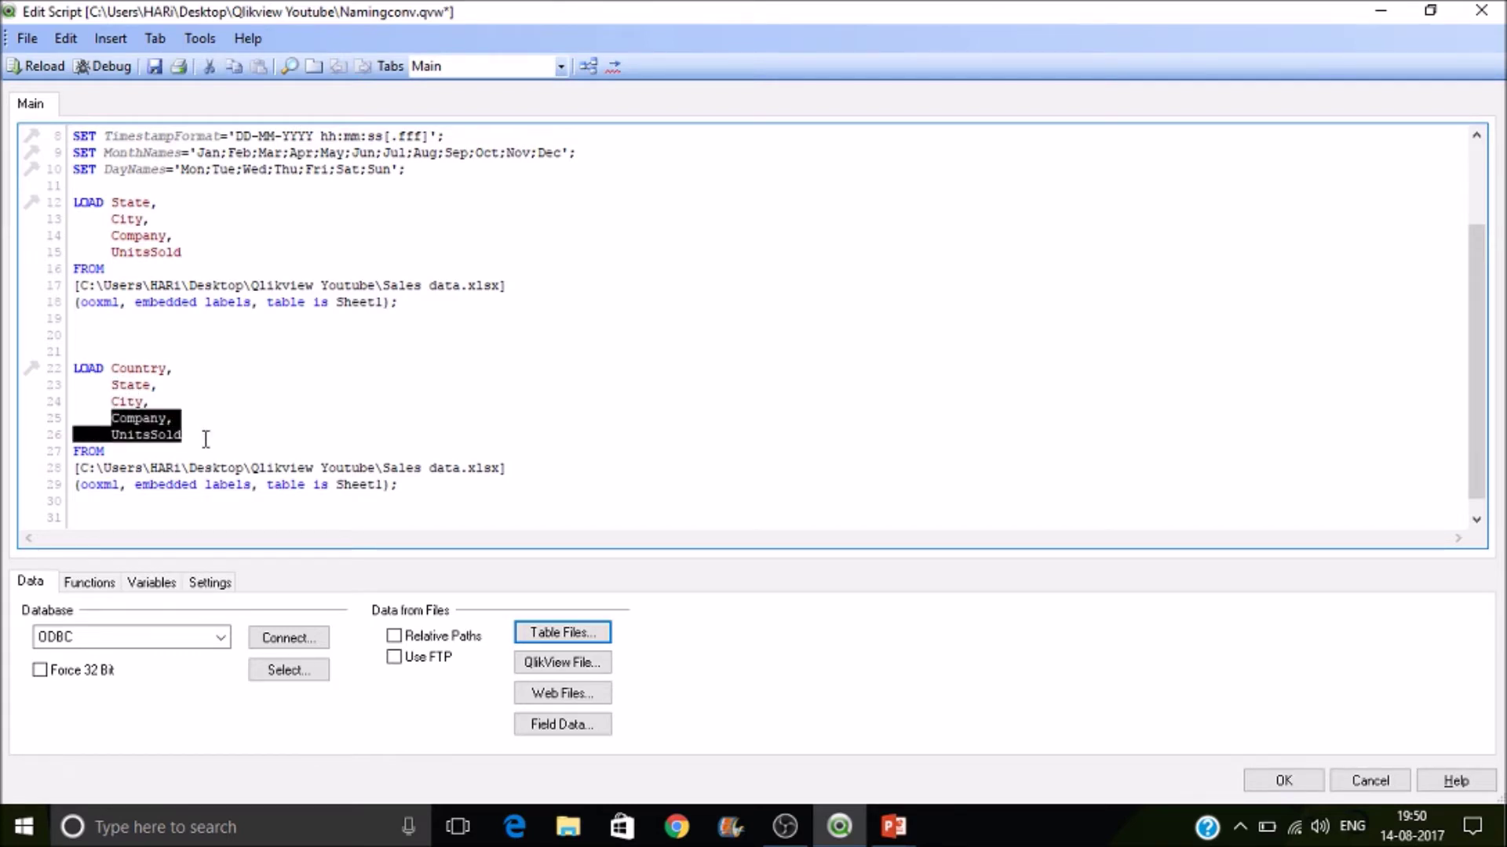
{"action": "key", "text": "Delete"}
{"action": "key", "text": "BackSpace"}
{"action": "key", "text": "BackSpace"}
{"action": "key", "text": "BackSpace"}
{"action": "key", "text": "BackSpace"}
{"action": "key", "text": "BackSpace"}
{"action": "key", "text": "BackSpace"}
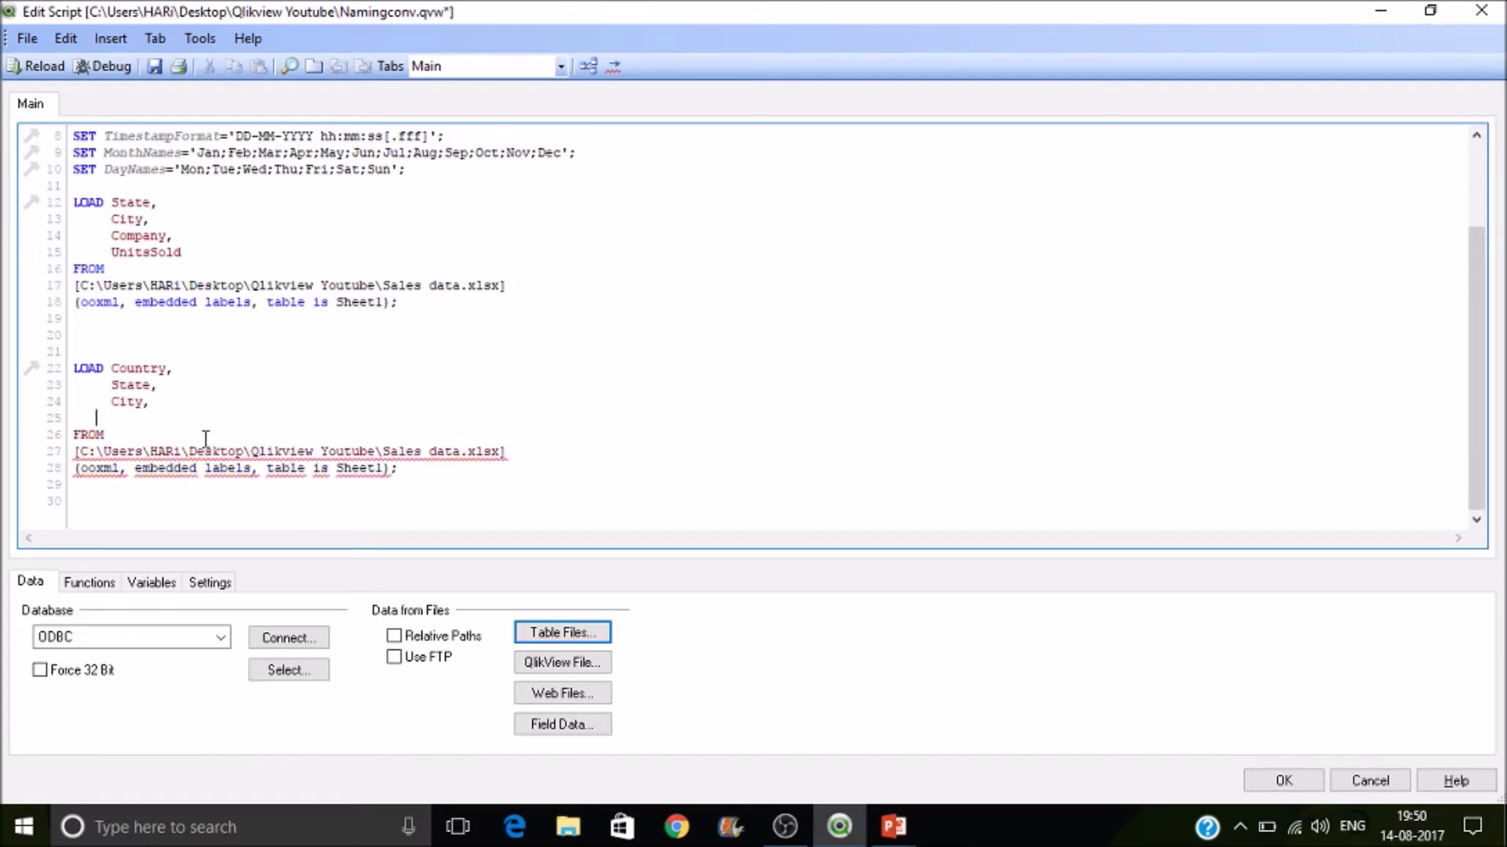
{"action": "key", "text": "BackSpace"}
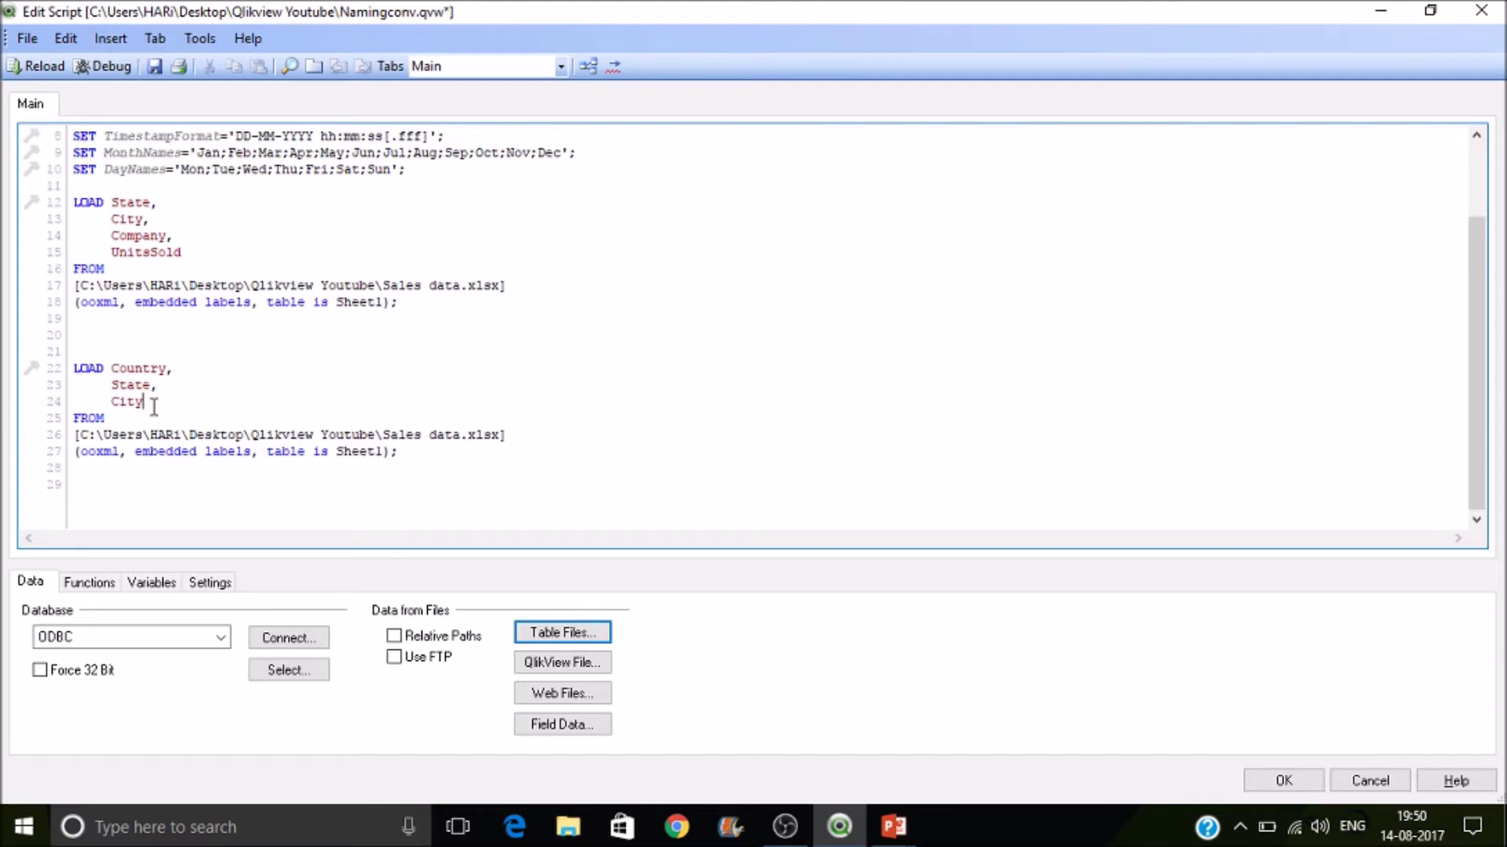
Step: Reload the script, creating $Syn 1 on State+City, and dismiss the progress and Sheet Properties dialogs
{"action": "left_click", "coordinate": [48, 66]}
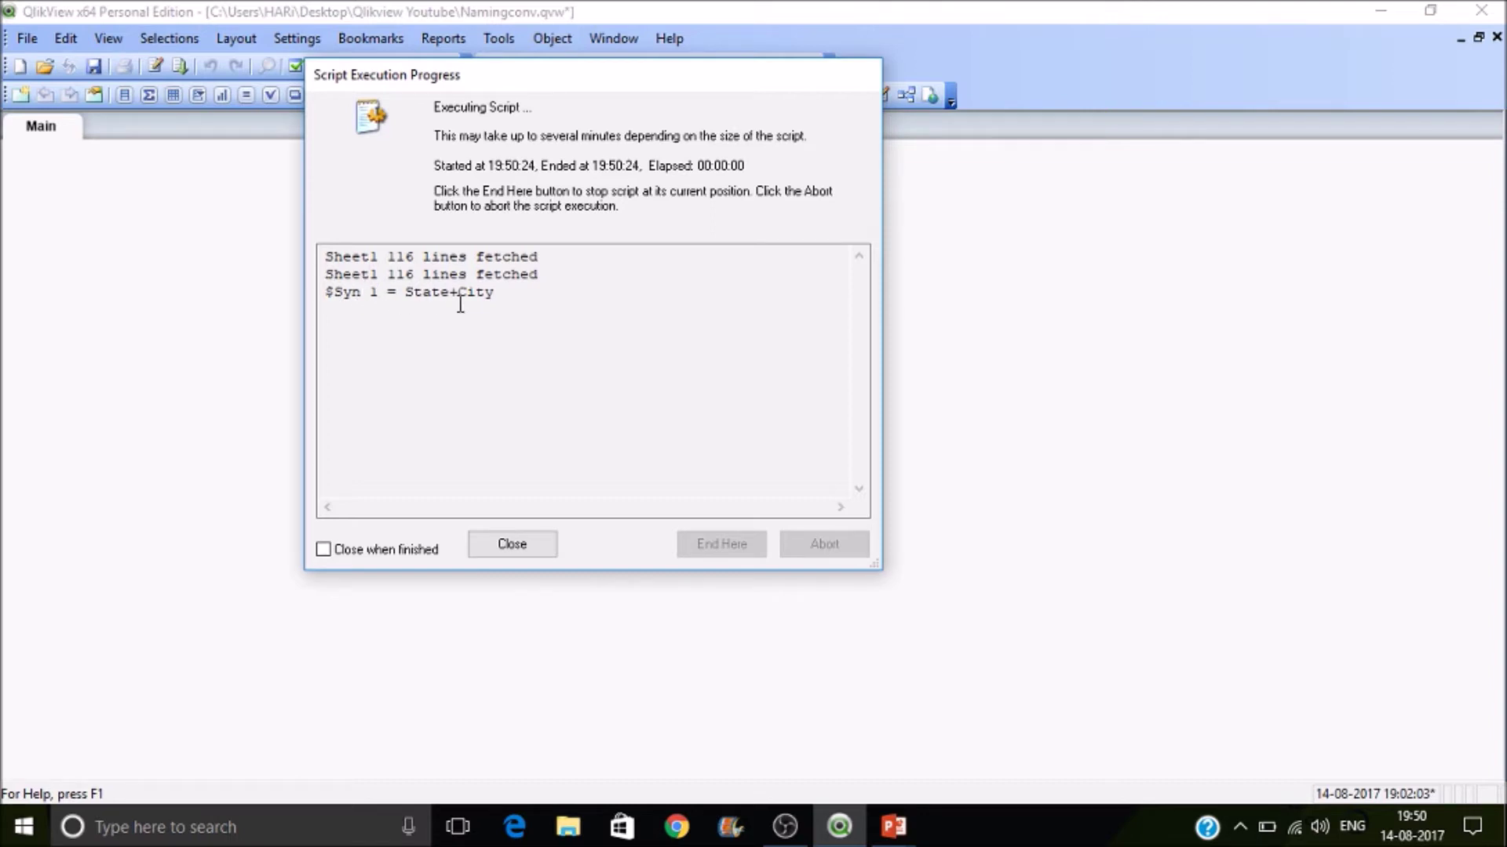
{"action": "left_click", "coordinate": [433, 295]}
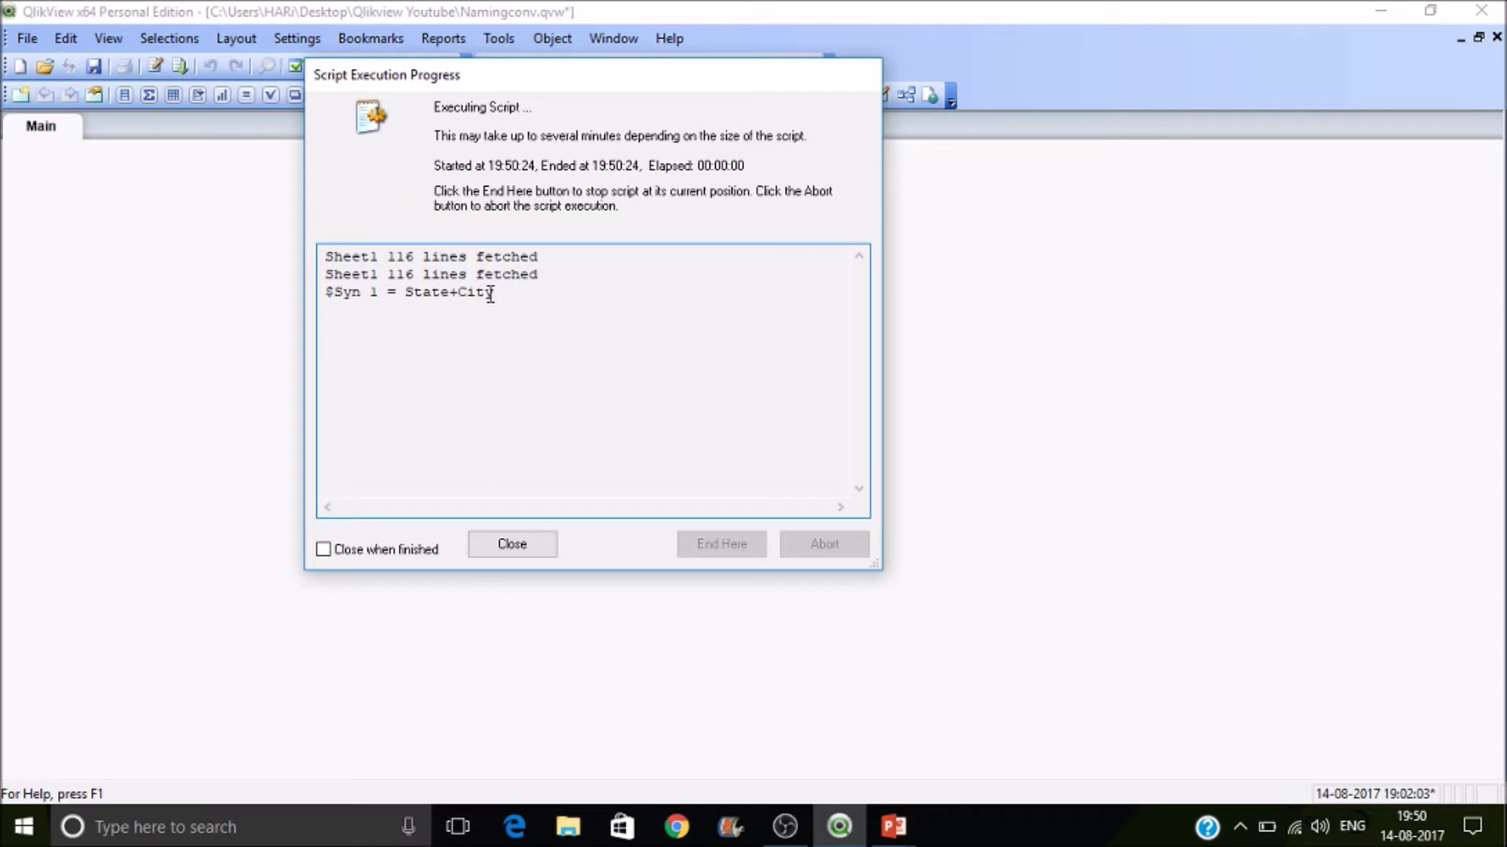
{"action": "left_click", "coordinate": [535, 554]}
{"action": "left_click", "coordinate": [786, 672]}
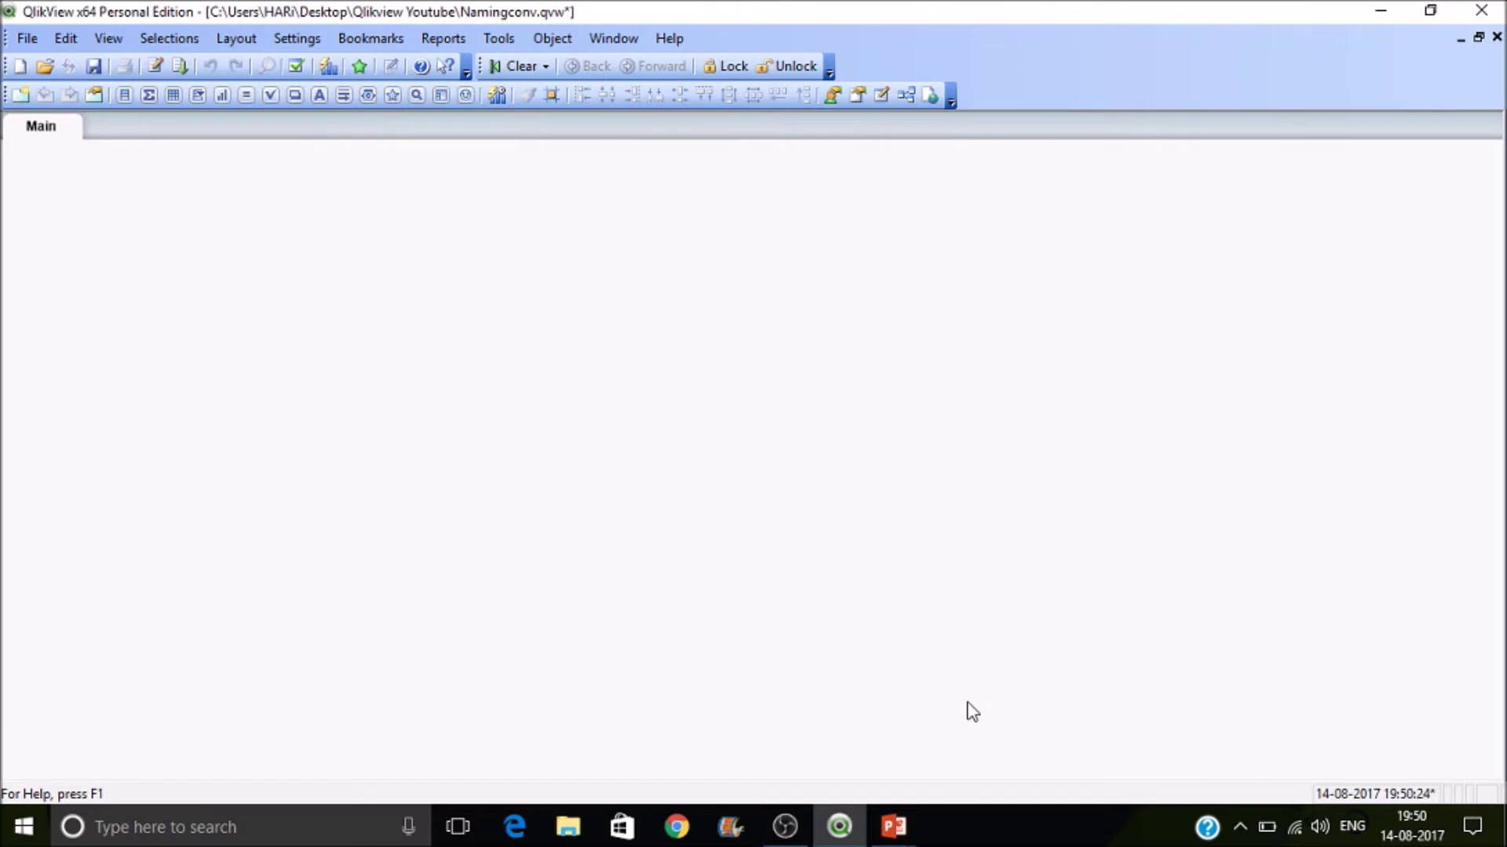
Step: In the Table Viewer, move and enlarge Sheet1 and Sheet1-1 so every field shows, then close it
{"action": "key", "text": "ctrl+t"}
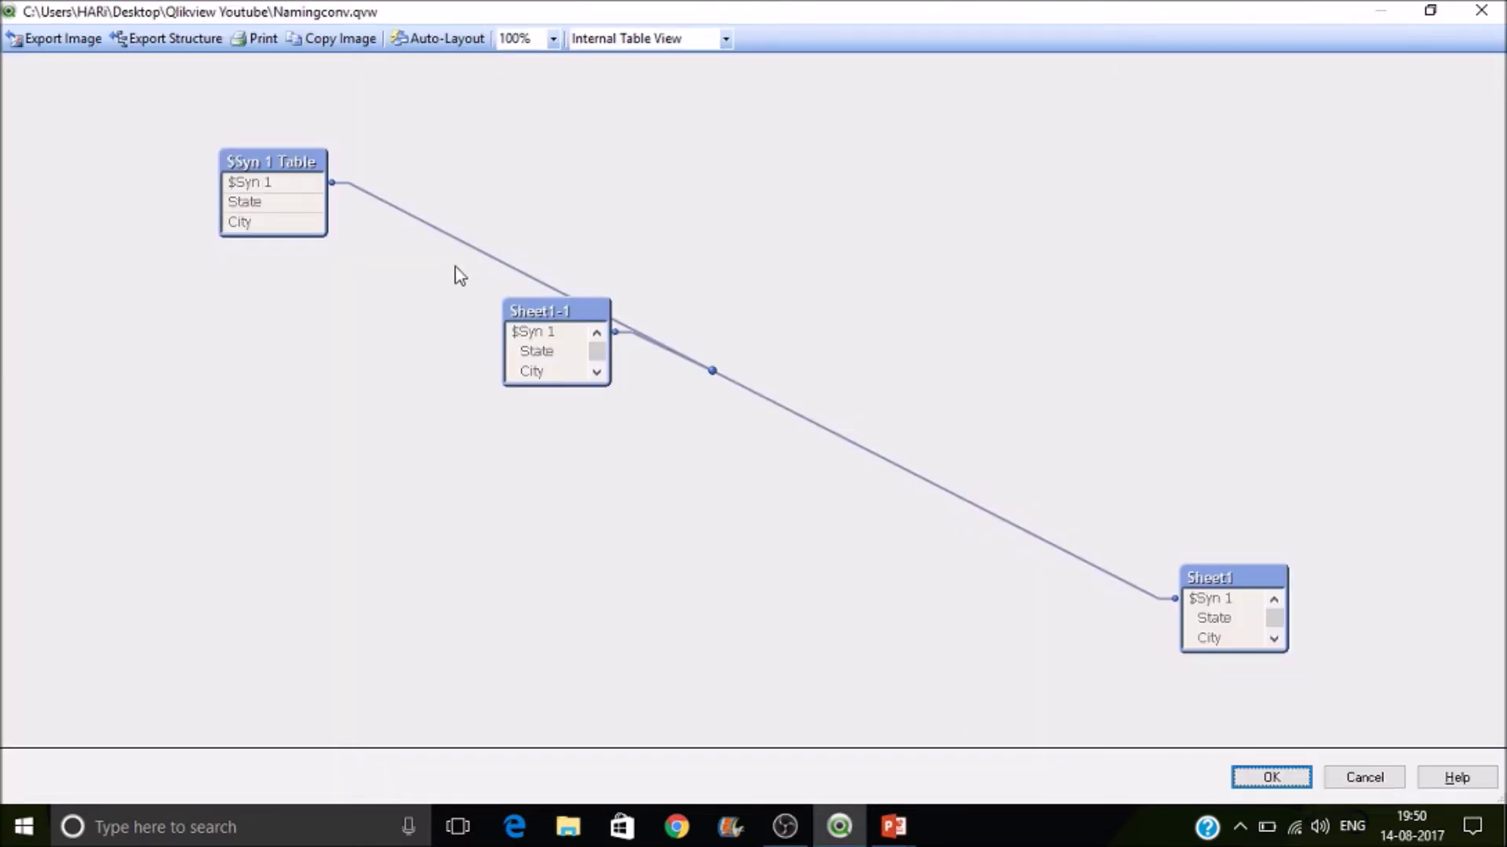
{"action": "mouse_move", "coordinate": [529, 380]}
{"action": "left_click_drag", "start_coordinate": [521, 385], "coordinate": [521, 406]}
{"action": "left_click_drag", "start_coordinate": [536, 314], "coordinate": [290, 446]}
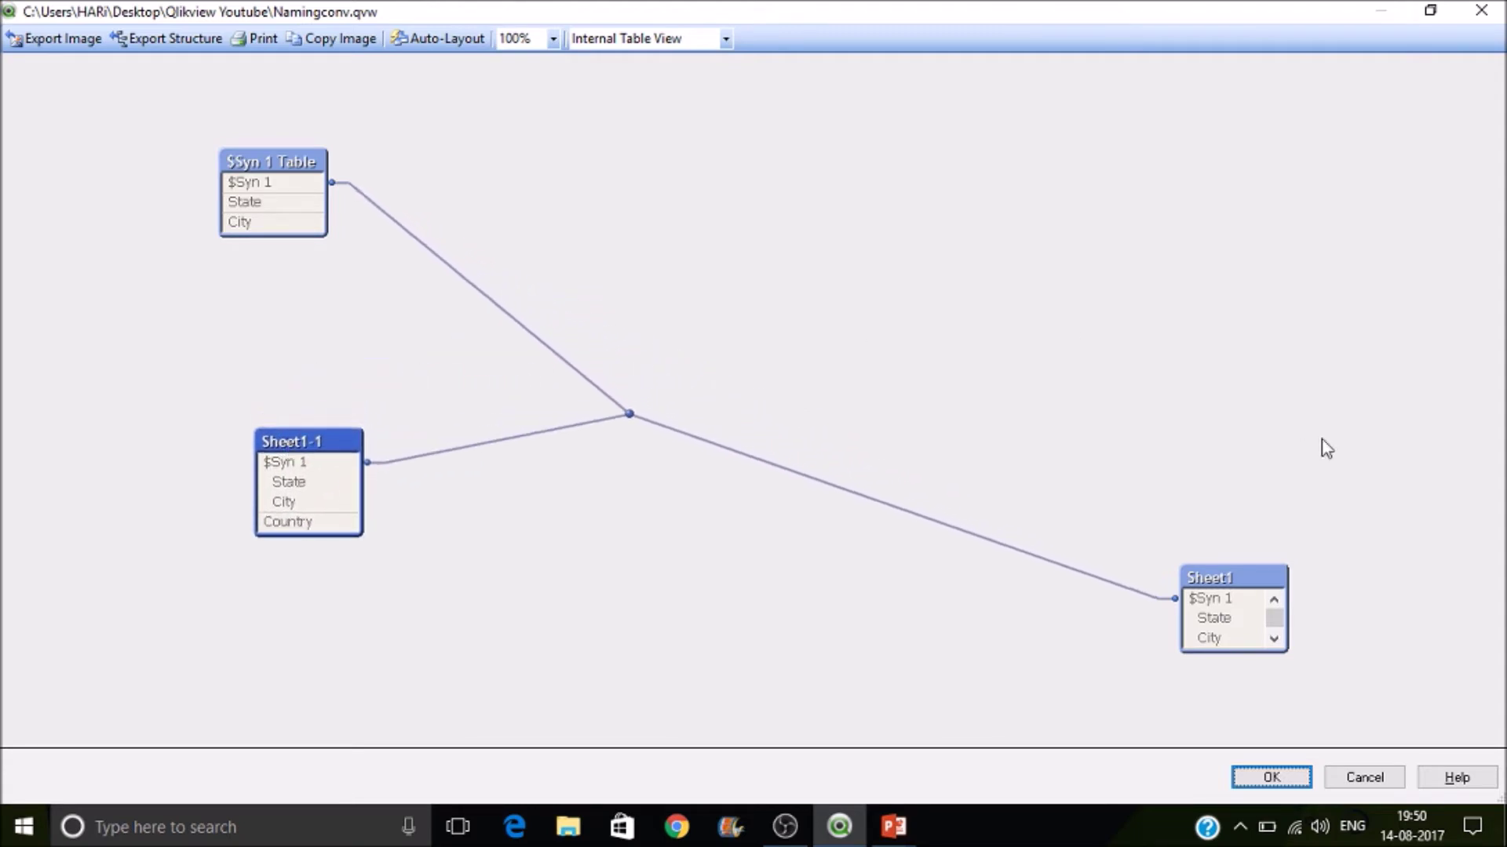
{"action": "left_click_drag", "start_coordinate": [1252, 584], "coordinate": [793, 265]}
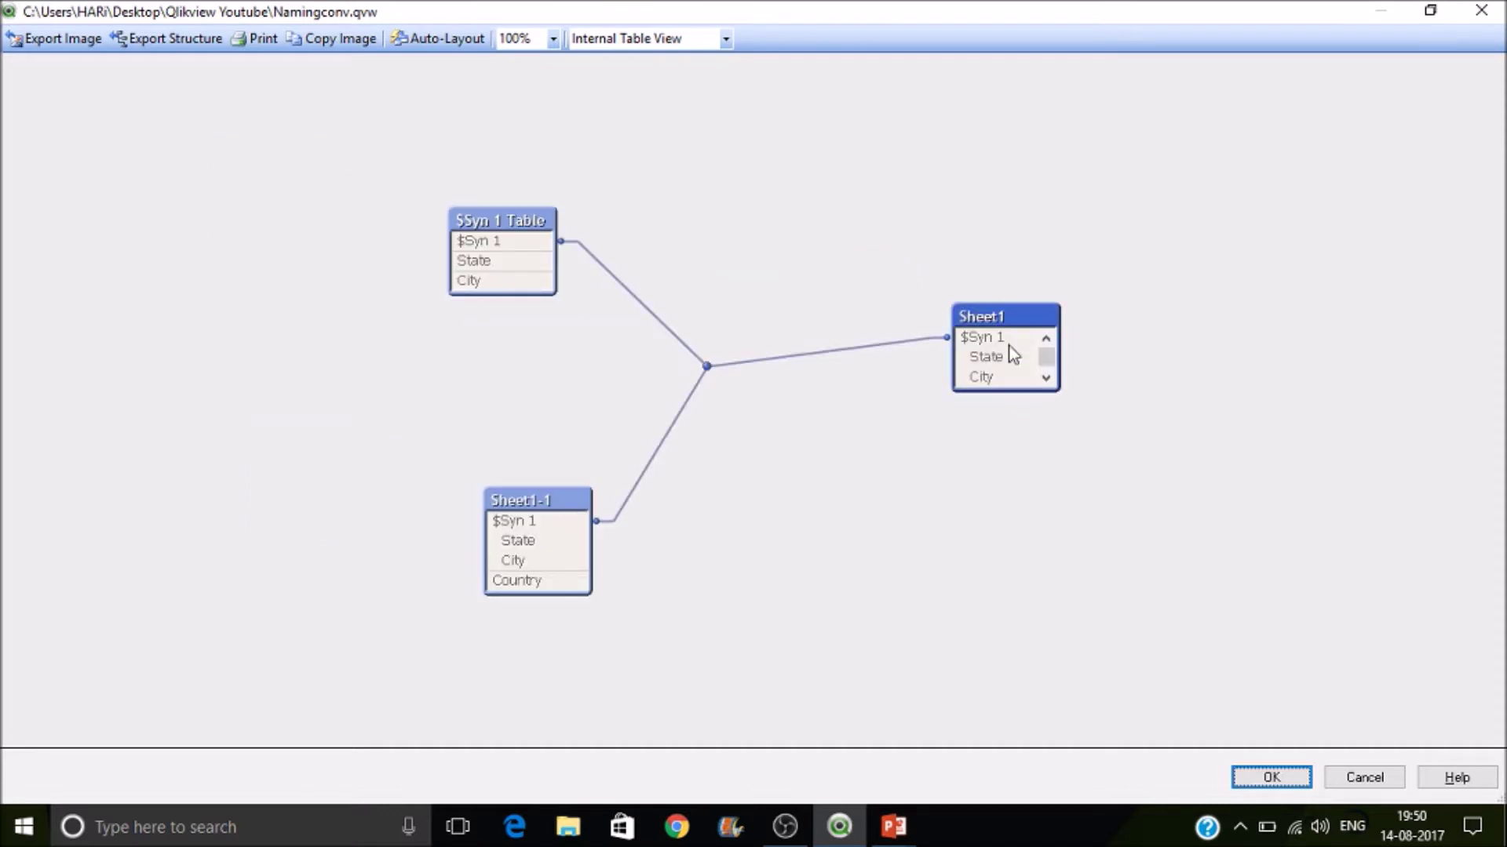
{"action": "left_click_drag", "start_coordinate": [1006, 388], "coordinate": [1015, 449]}
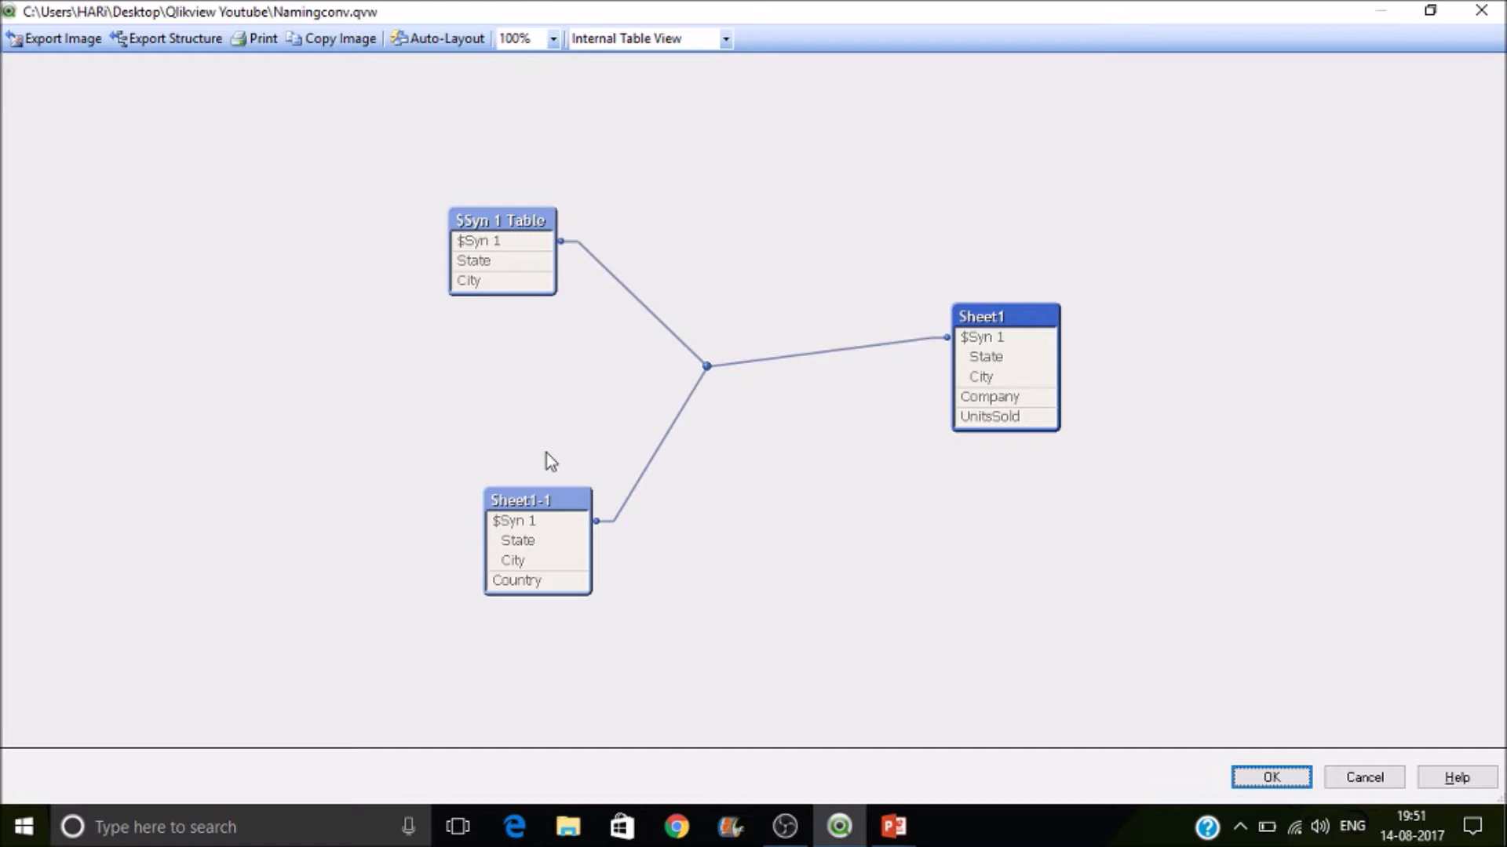
{"action": "mouse_move", "coordinate": [488, 237]}
{"action": "mouse_move", "coordinate": [538, 566]}
{"action": "mouse_move", "coordinate": [547, 255]}
{"action": "left_click", "coordinate": [1272, 777]}
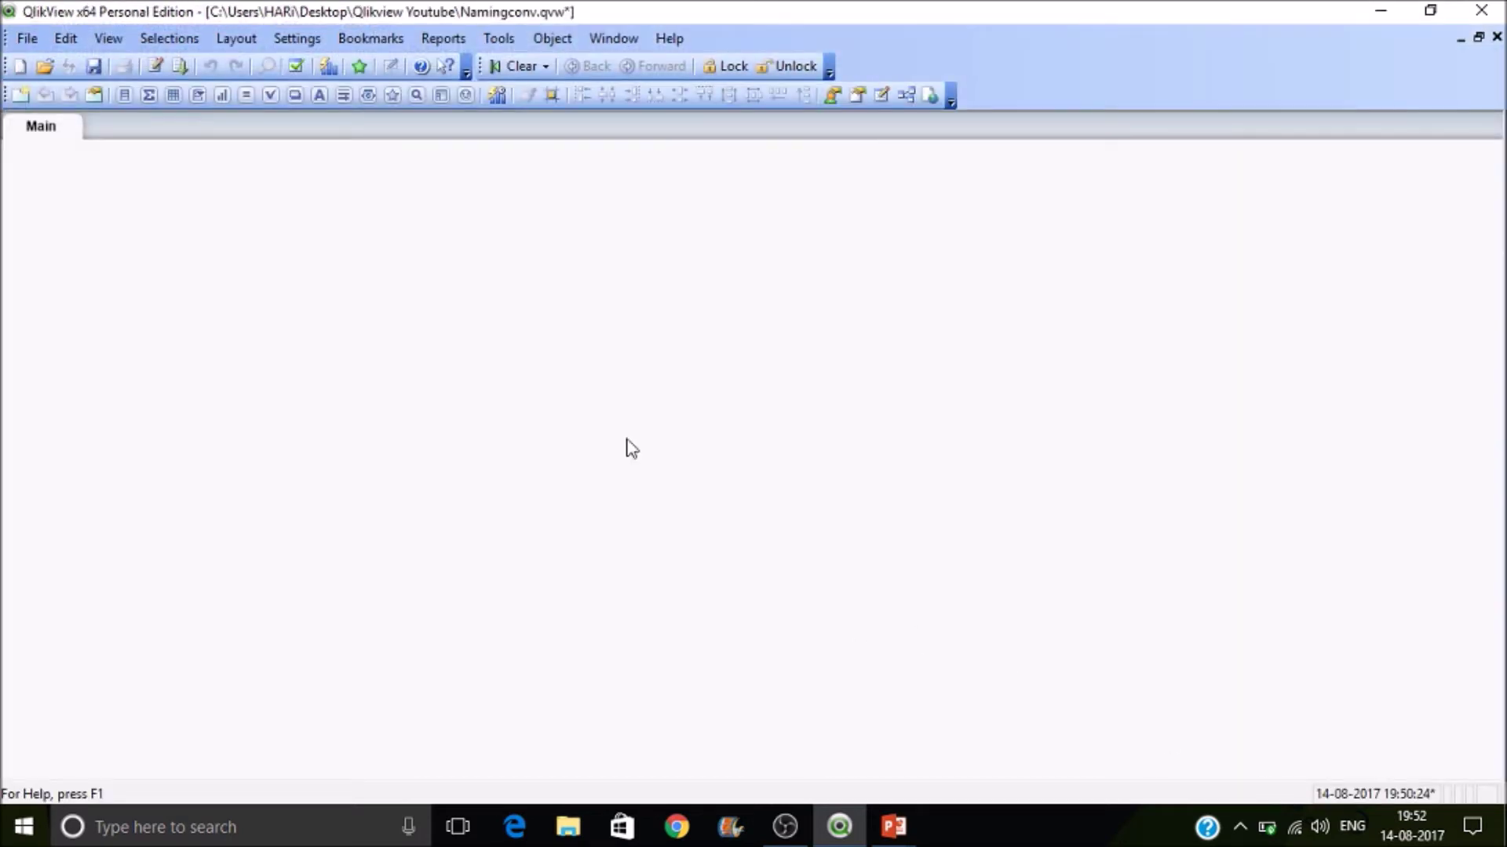
Step: Reload the script again and reopen the Table Viewer to the $Syn 1 Table options
{"action": "left_click", "coordinate": [179, 67]}
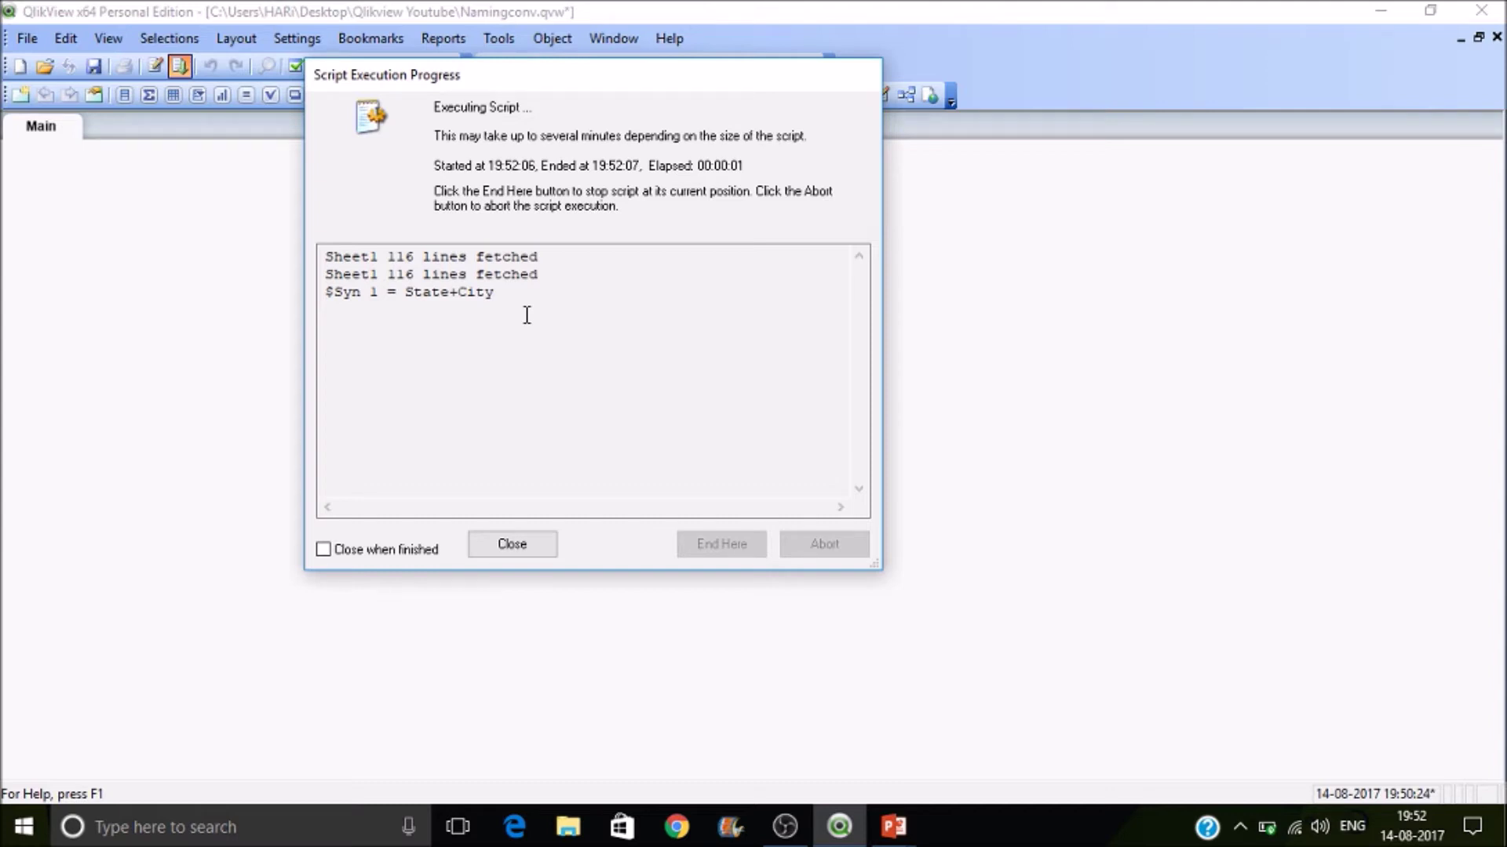
{"action": "left_click", "coordinate": [516, 544]}
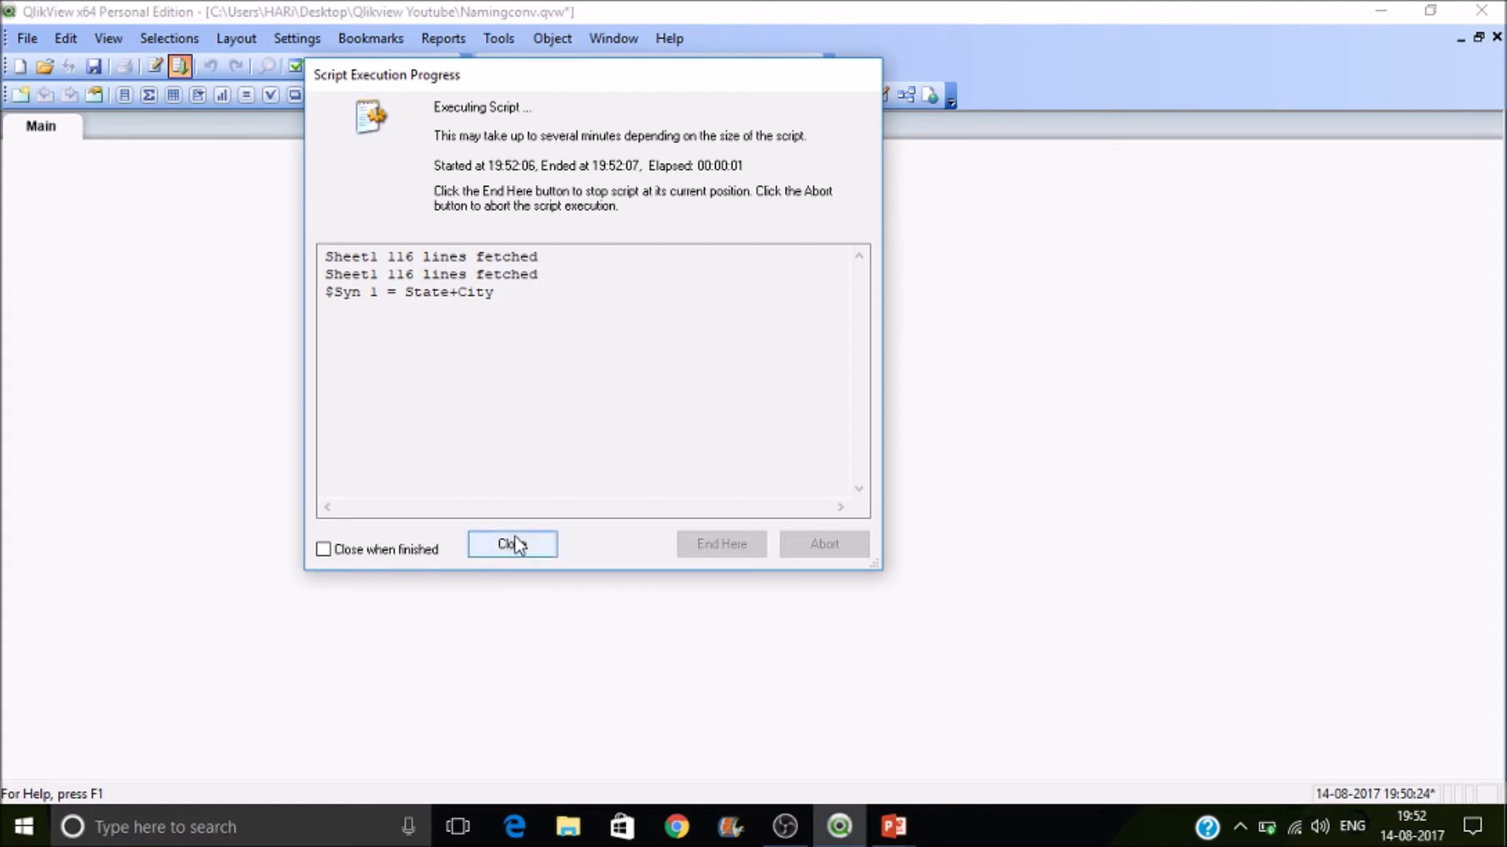
{"action": "key", "text": "ctrl+t"}
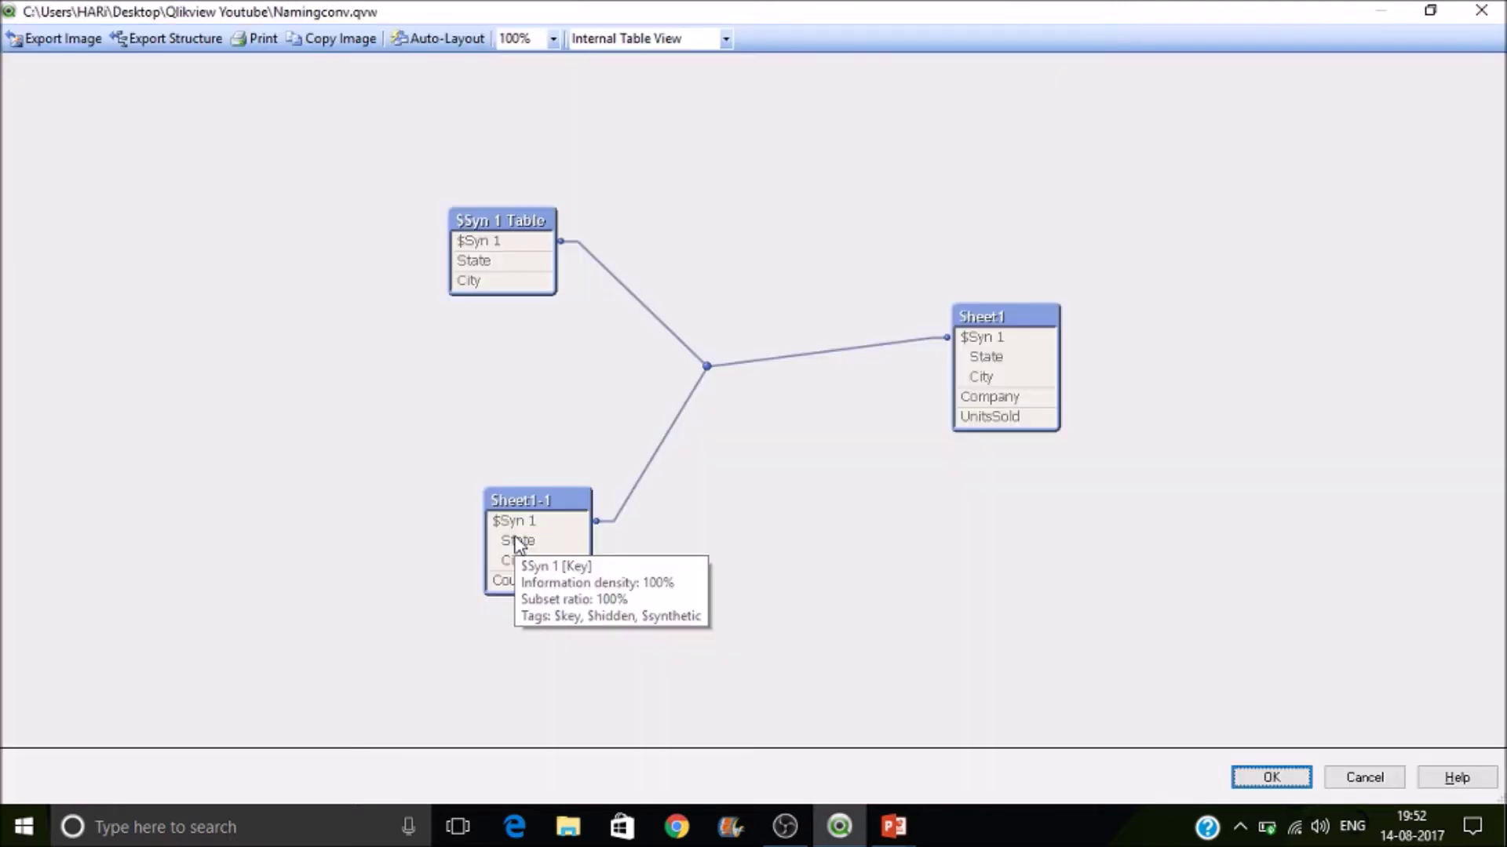
{"action": "right_click", "coordinate": [552, 252]}
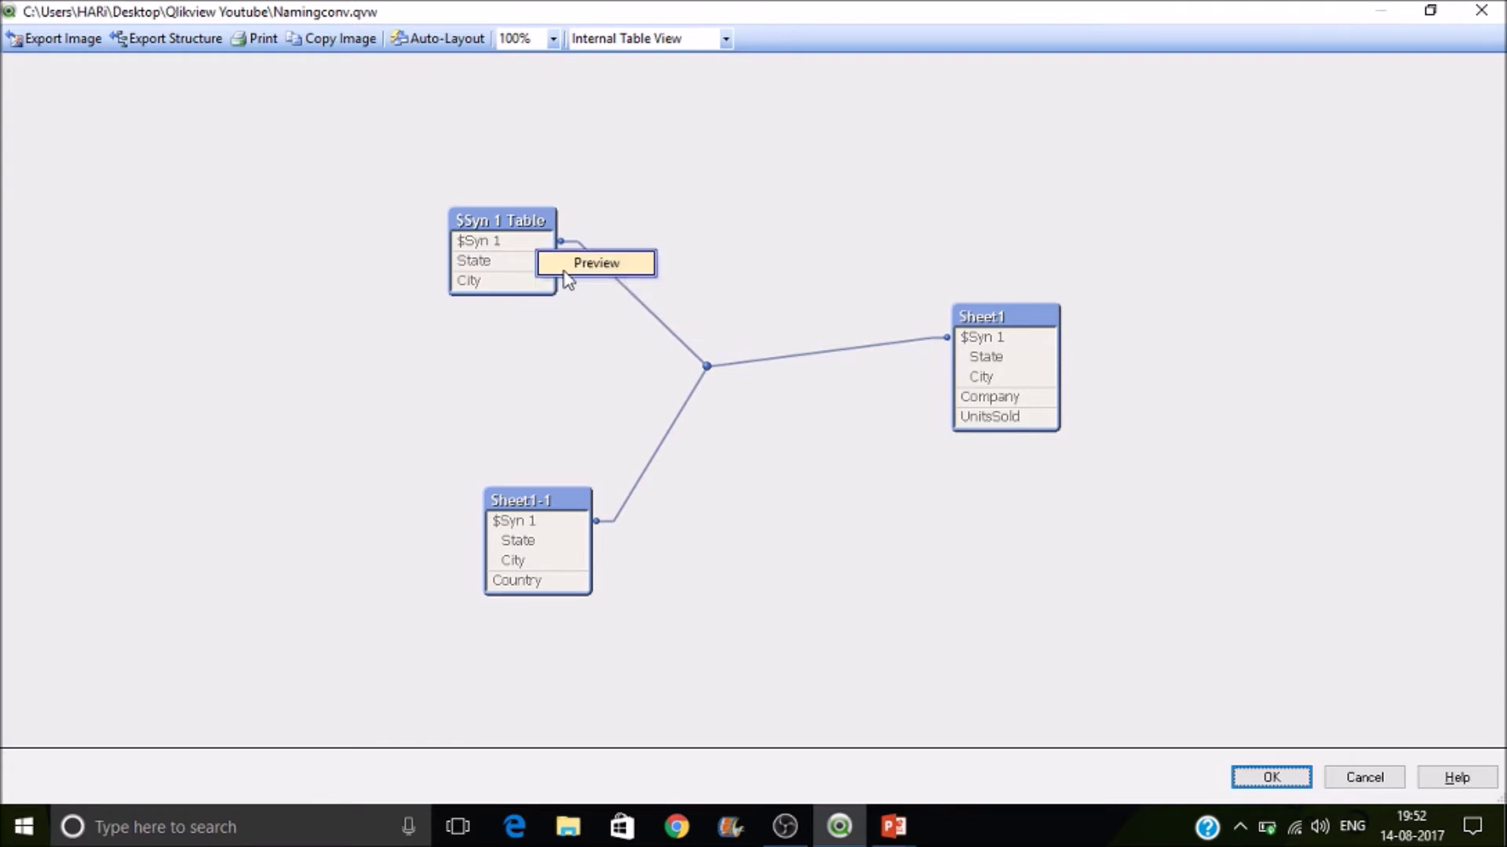
Step: Preview the $Syn 1 Table's State and City values, inspect its fields, and close the viewer
{"action": "left_click", "coordinate": [580, 259]}
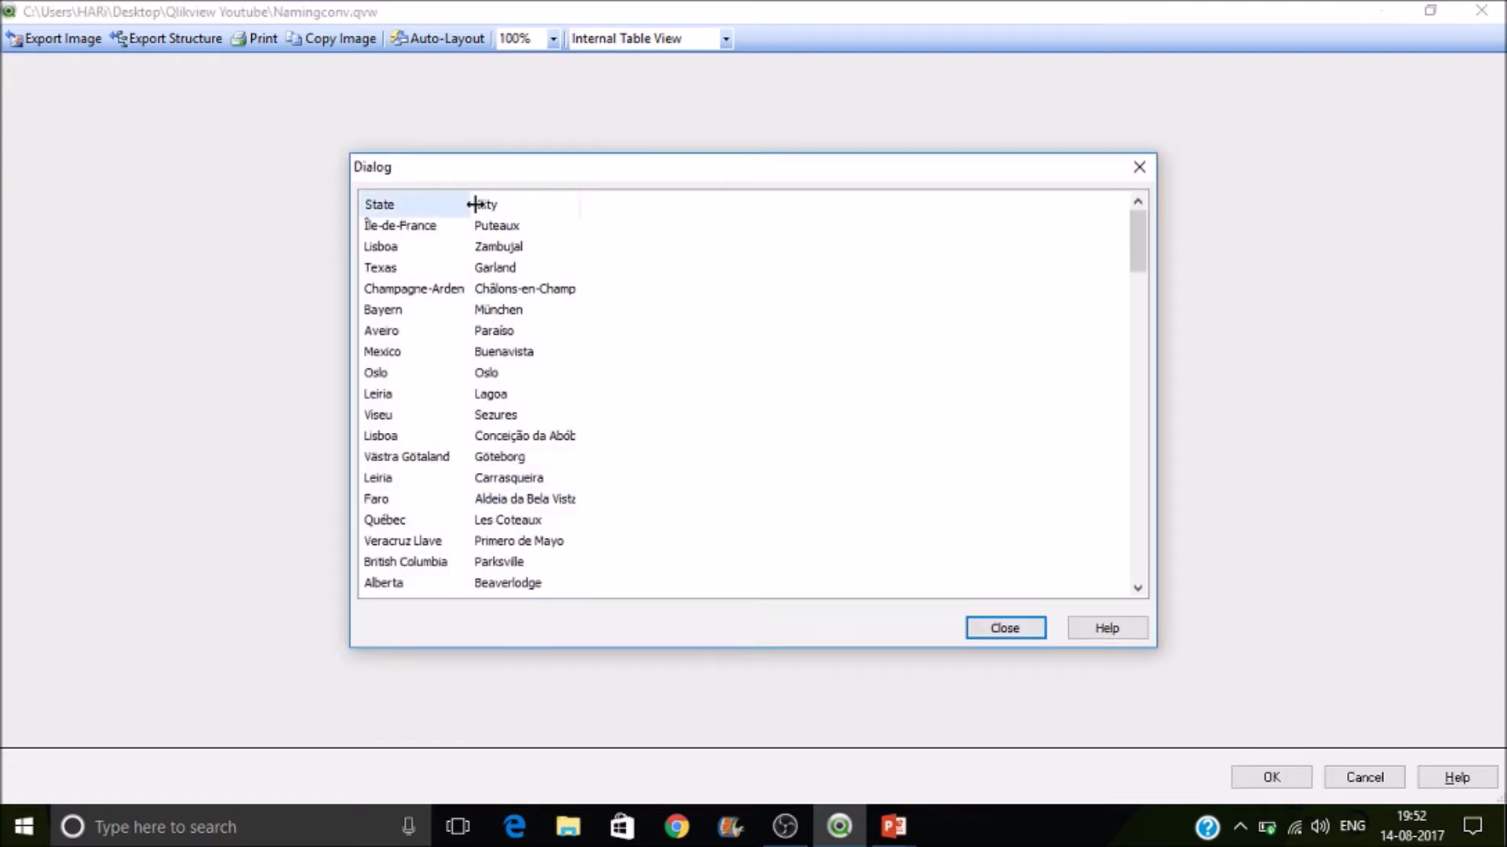
{"action": "left_click_drag", "start_coordinate": [470, 205], "coordinate": [630, 265]}
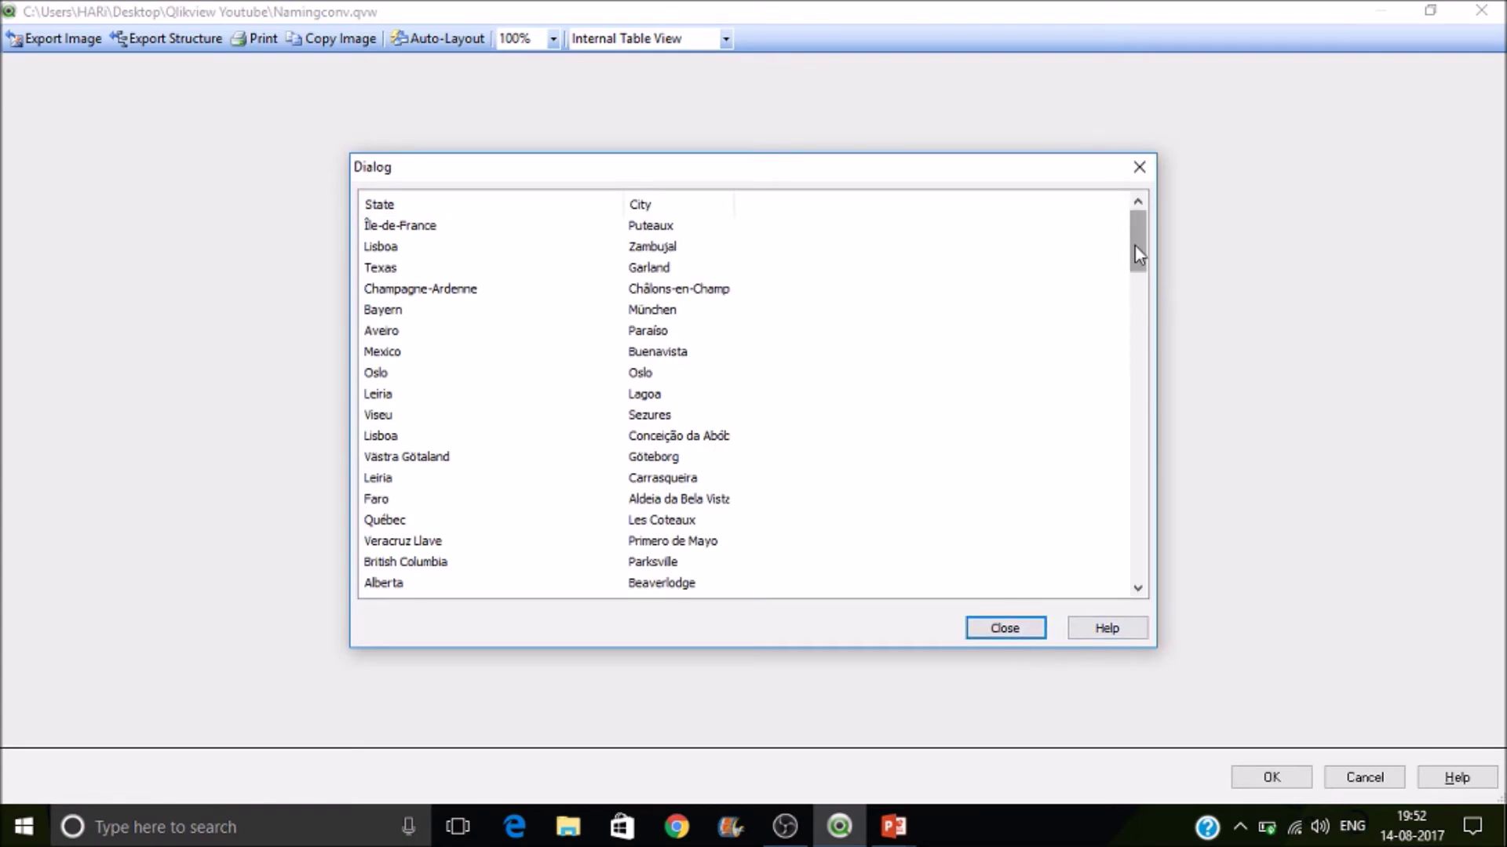
{"action": "left_click_drag", "start_coordinate": [1135, 245], "coordinate": [1152, 538]}
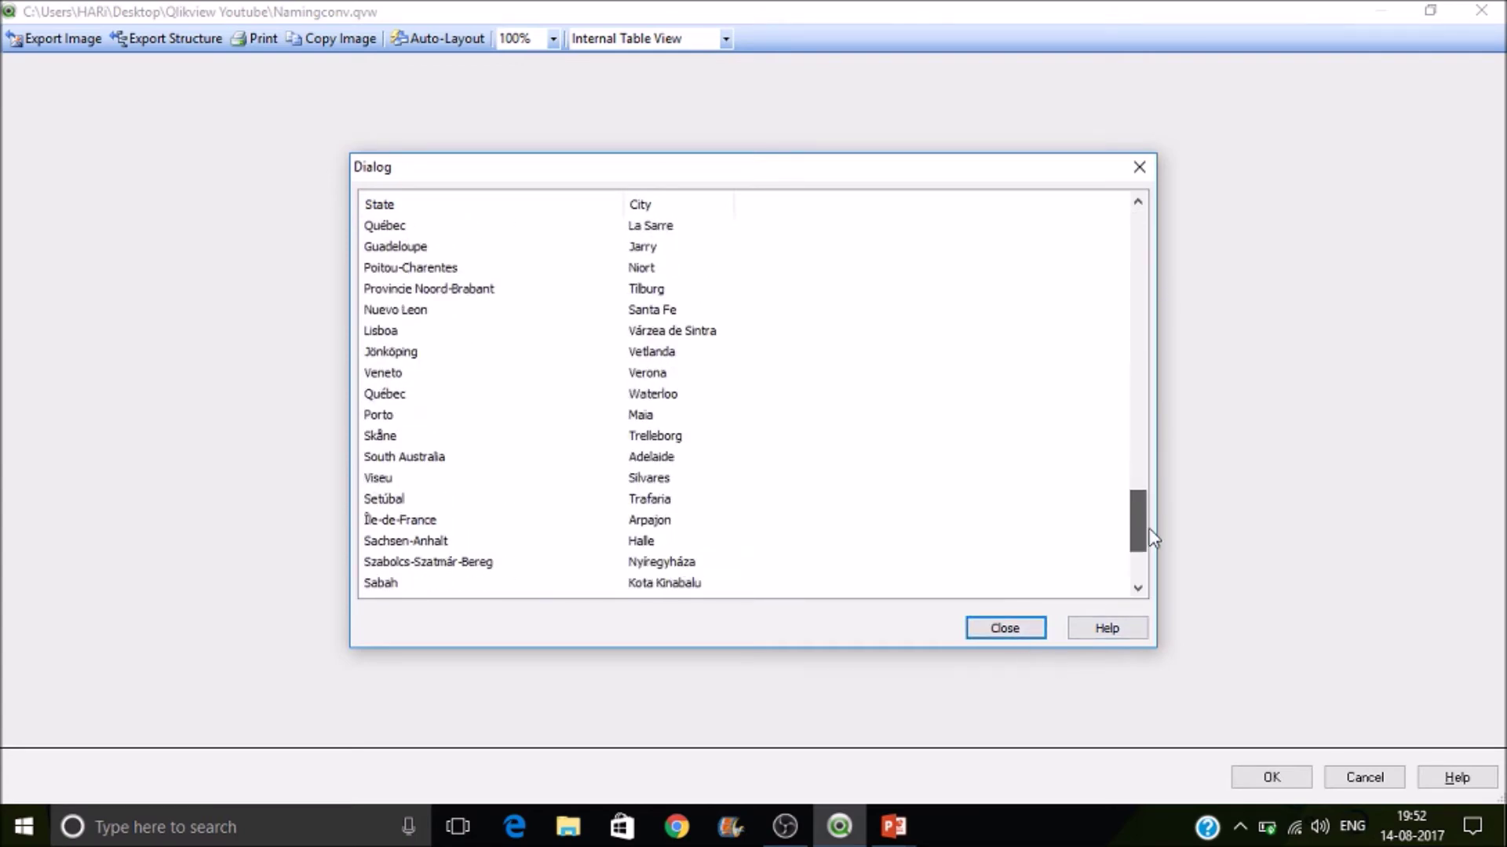
{"action": "left_click", "coordinate": [1004, 632]}
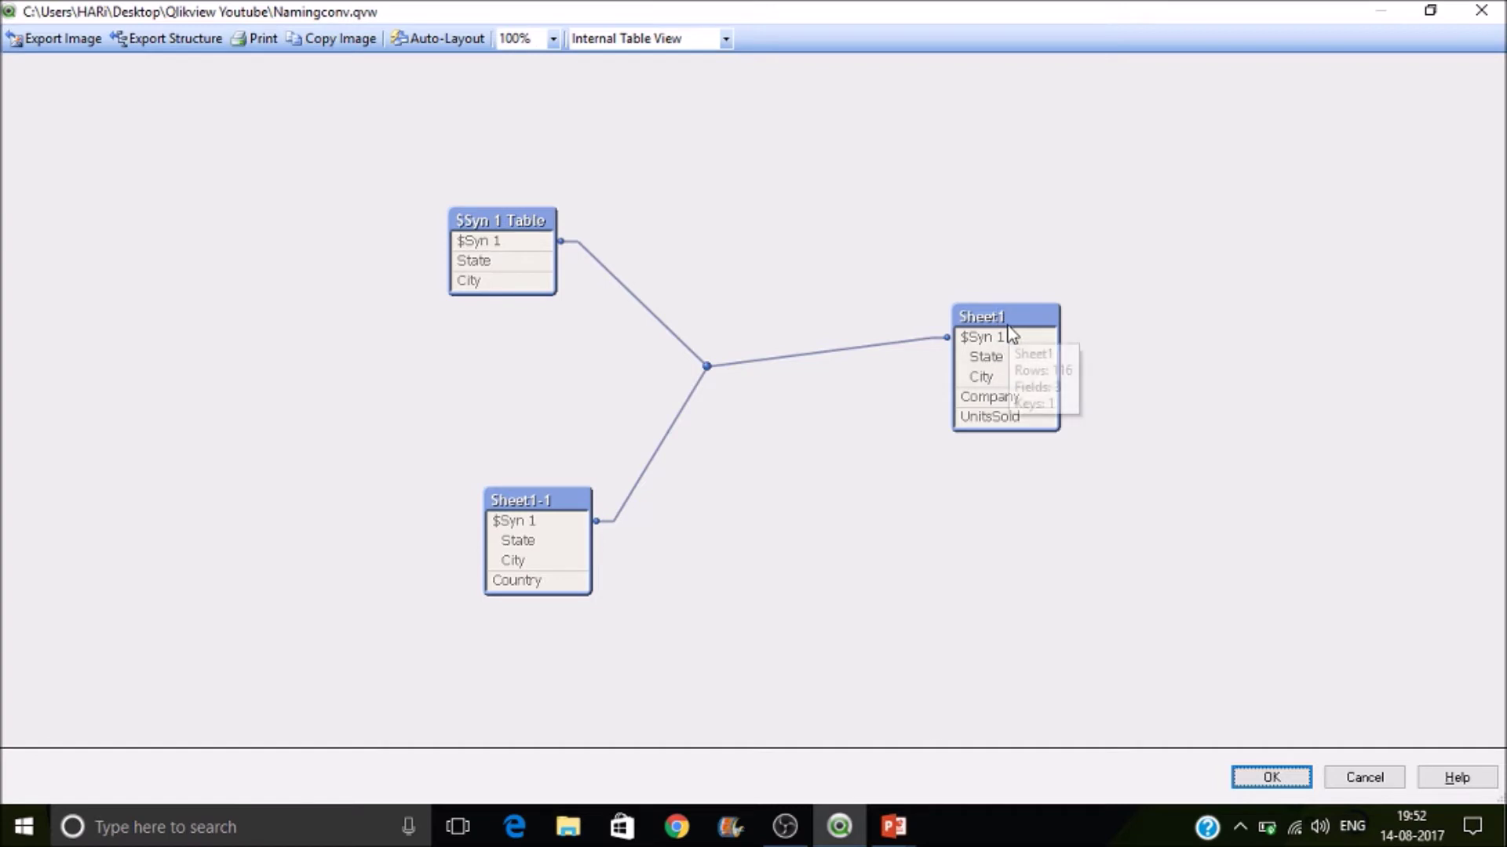
{"action": "mouse_move", "coordinate": [1003, 351]}
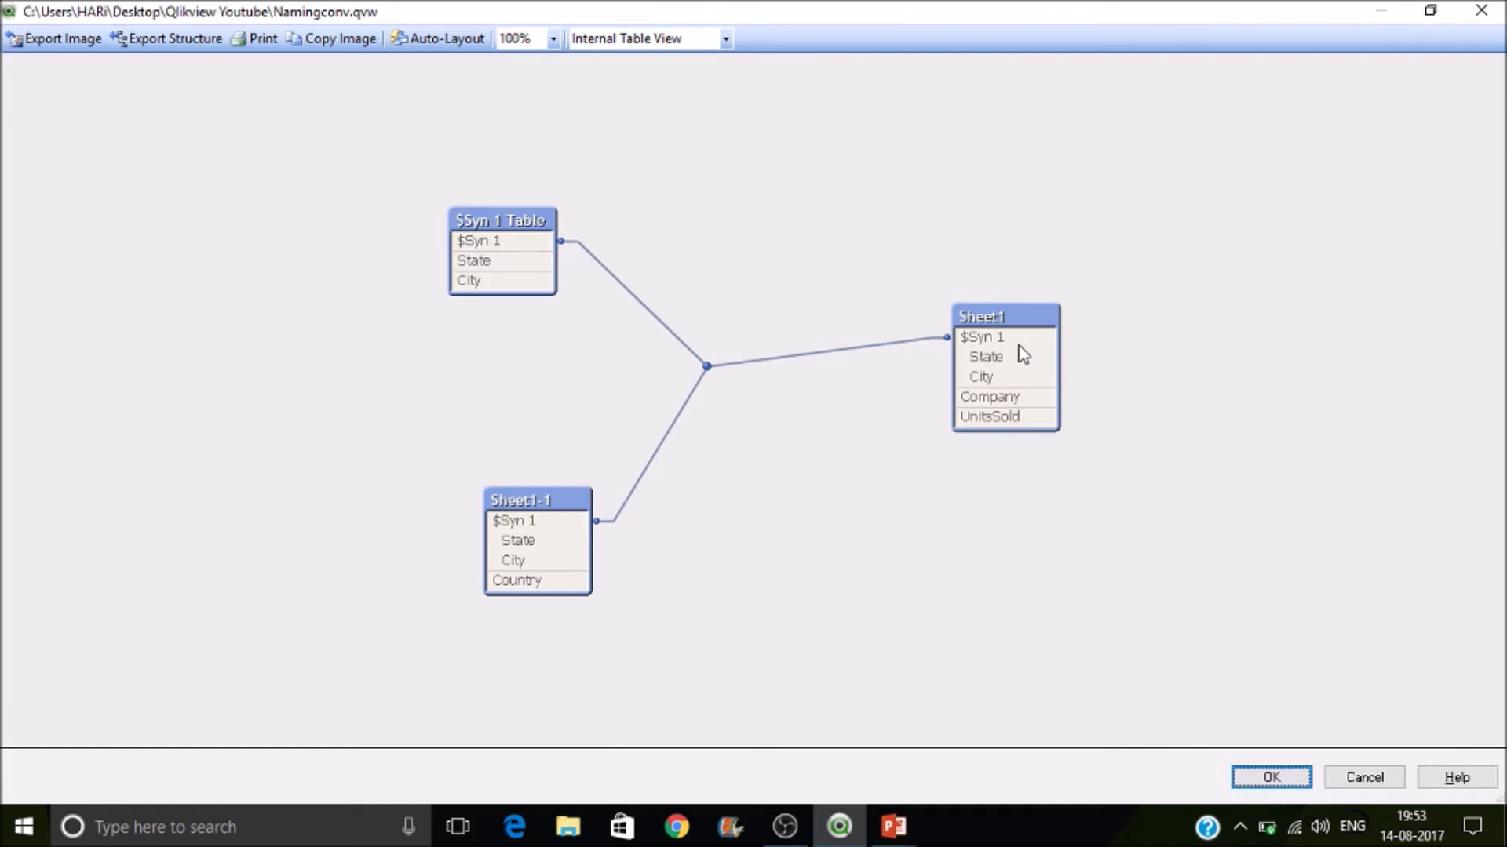
{"action": "mouse_move", "coordinate": [998, 379]}
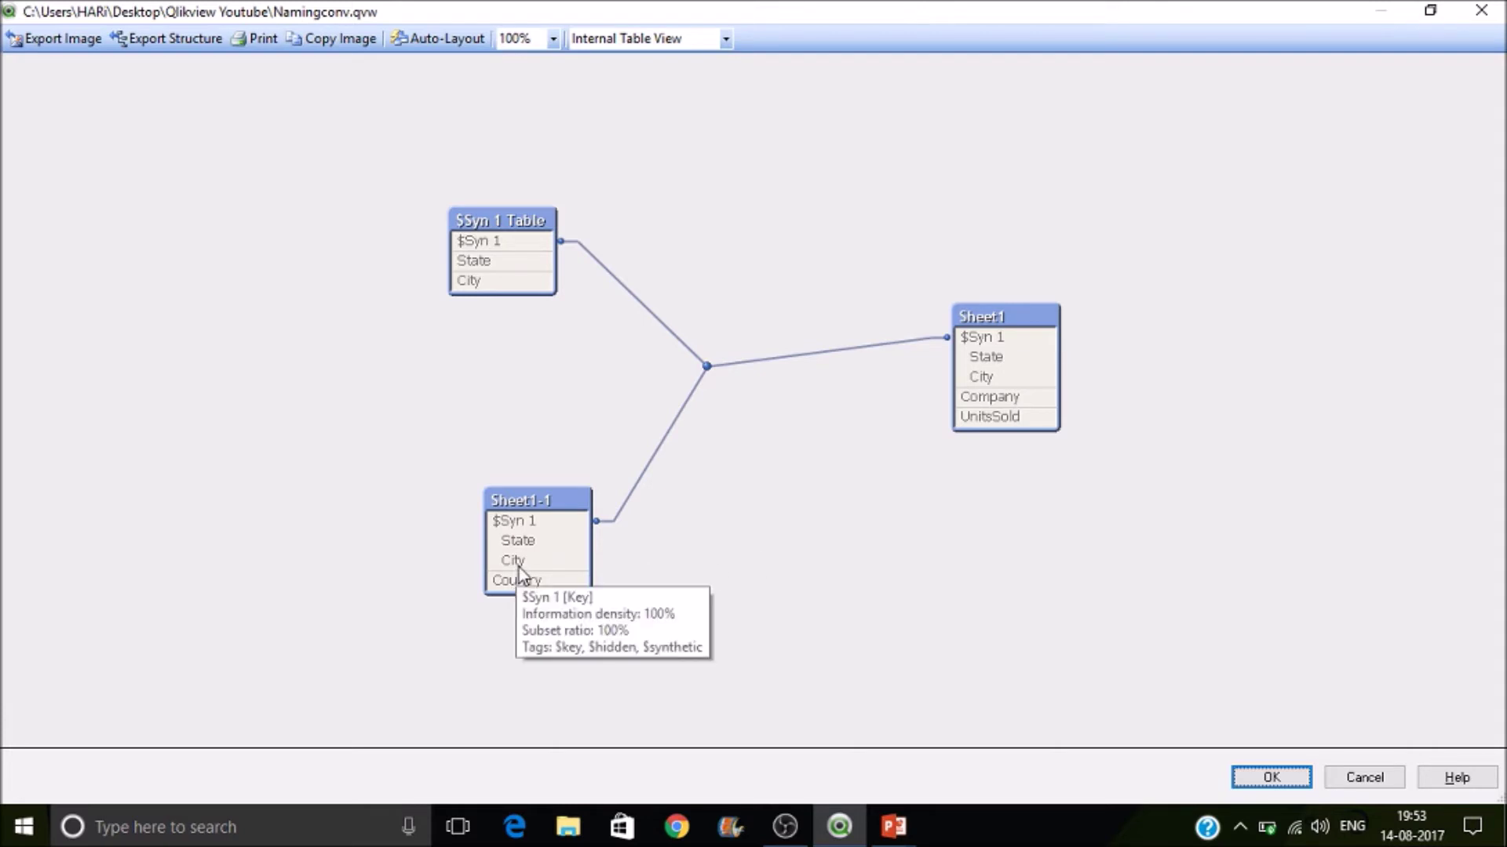
{"action": "left_click", "coordinate": [1275, 778]}
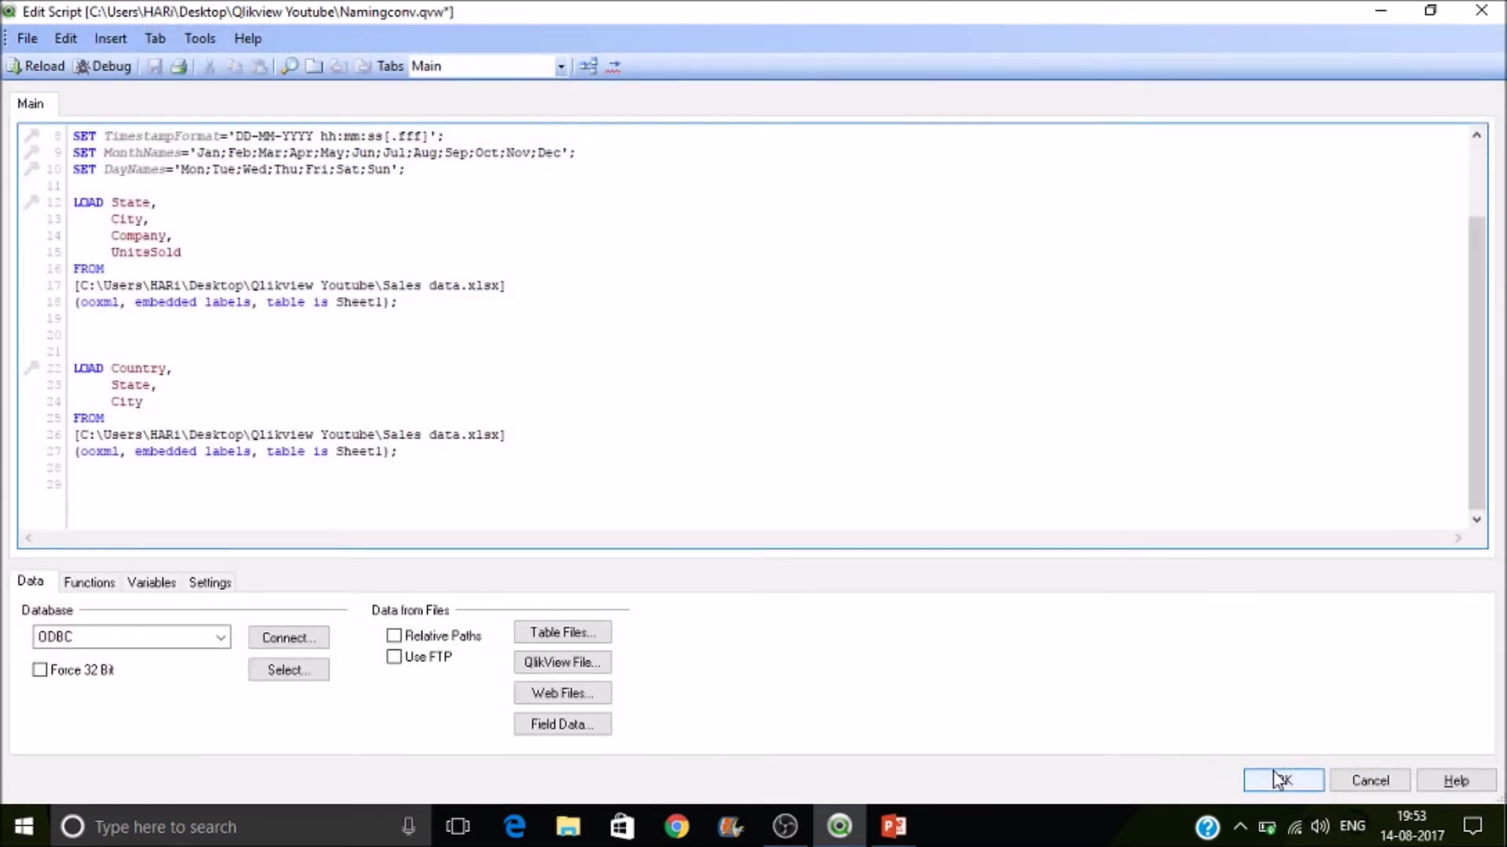
Step: Label the second load Dim: and the first load Fact:
{"action": "left_click", "coordinate": [89, 352]}
{"action": "type", "text": "Dim"}
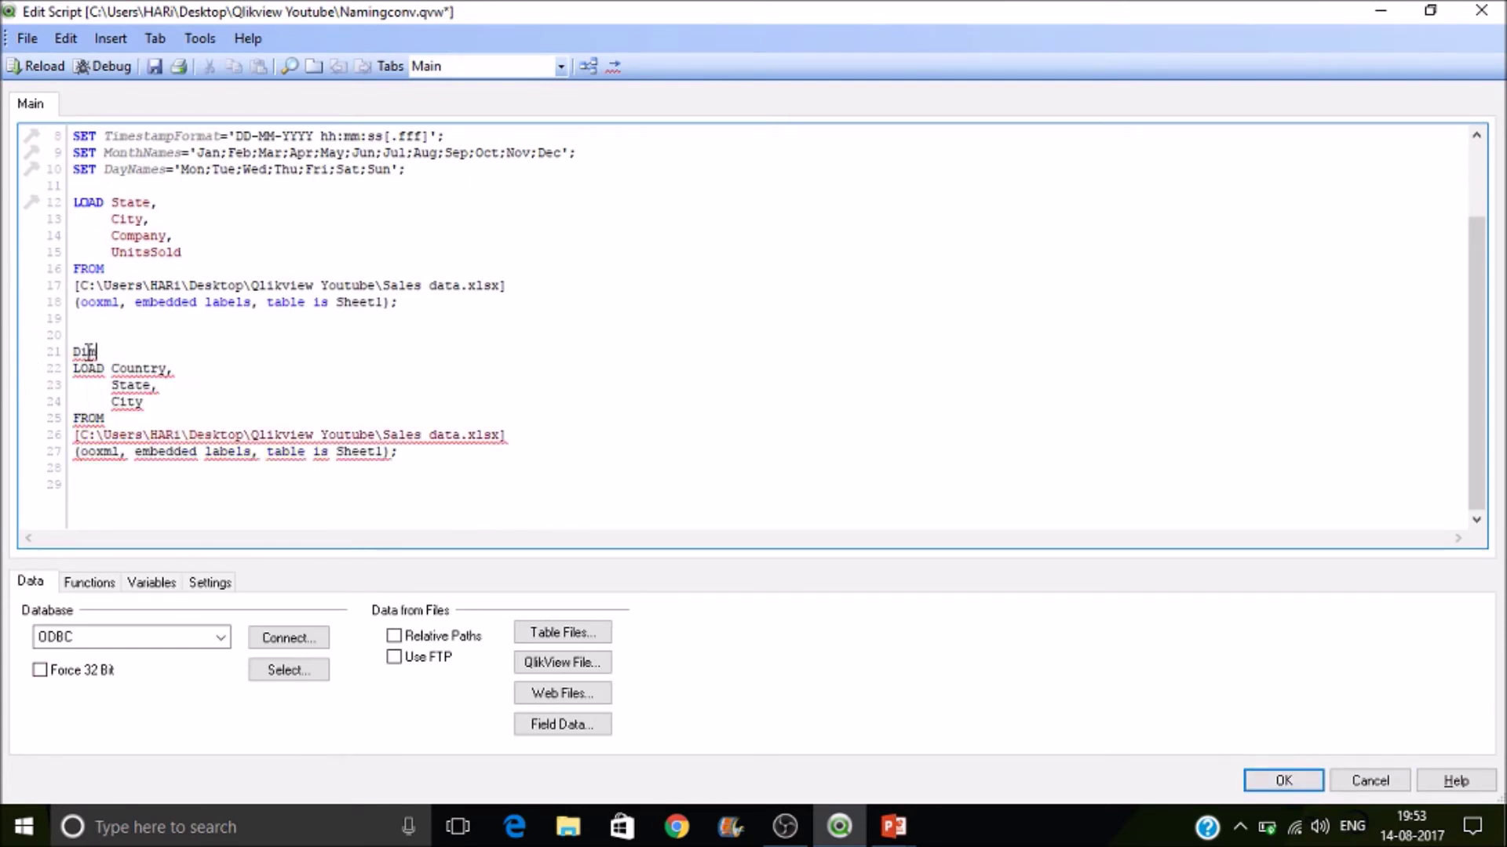
{"action": "type", "text": ":"}
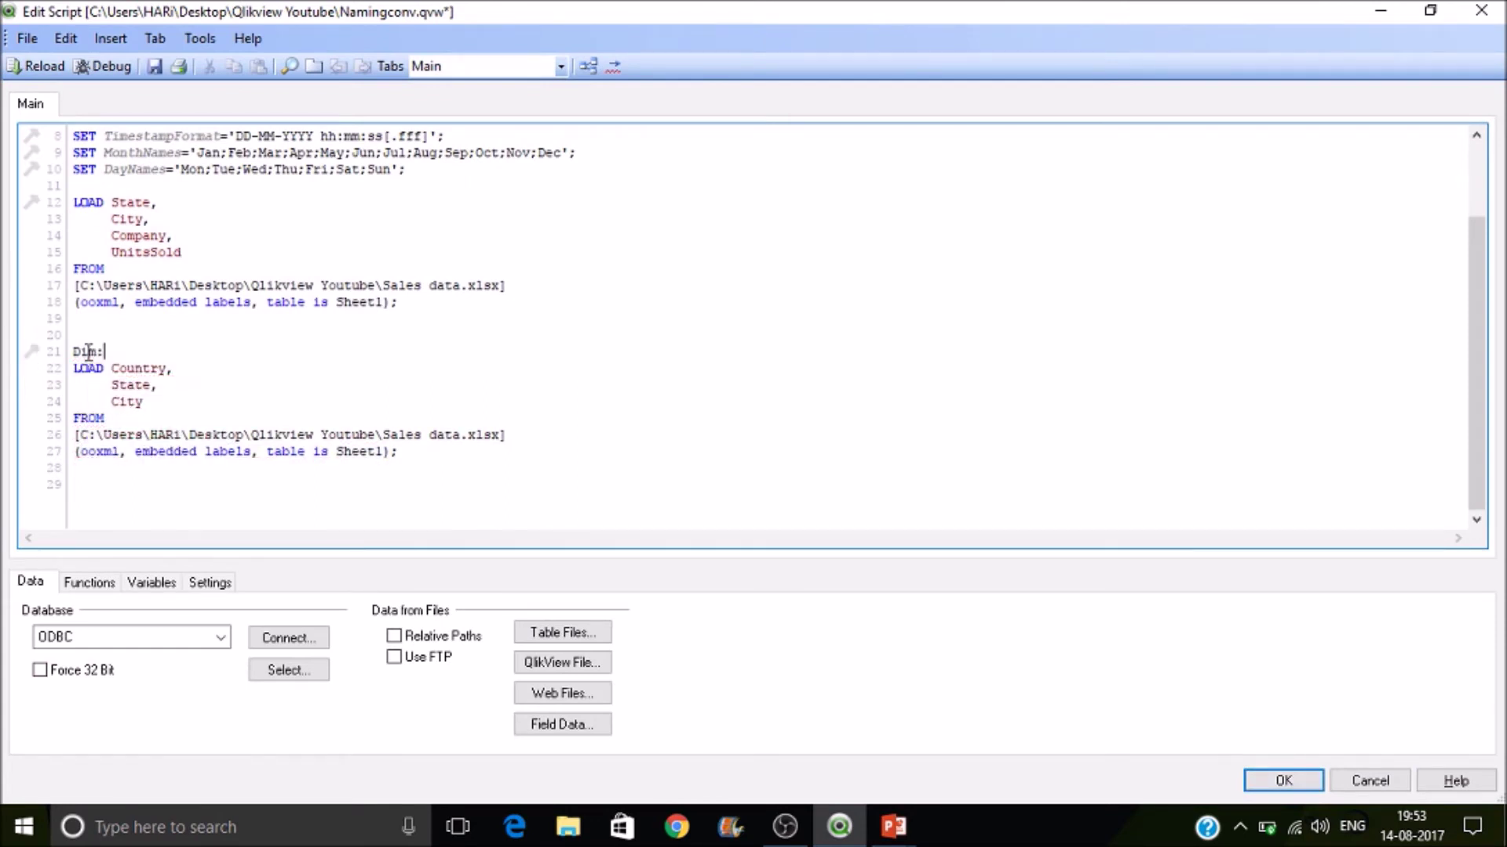
{"action": "left_click", "coordinate": [89, 188]}
{"action": "key", "text": "Return"}
{"action": "type", "text": "Fact:"}
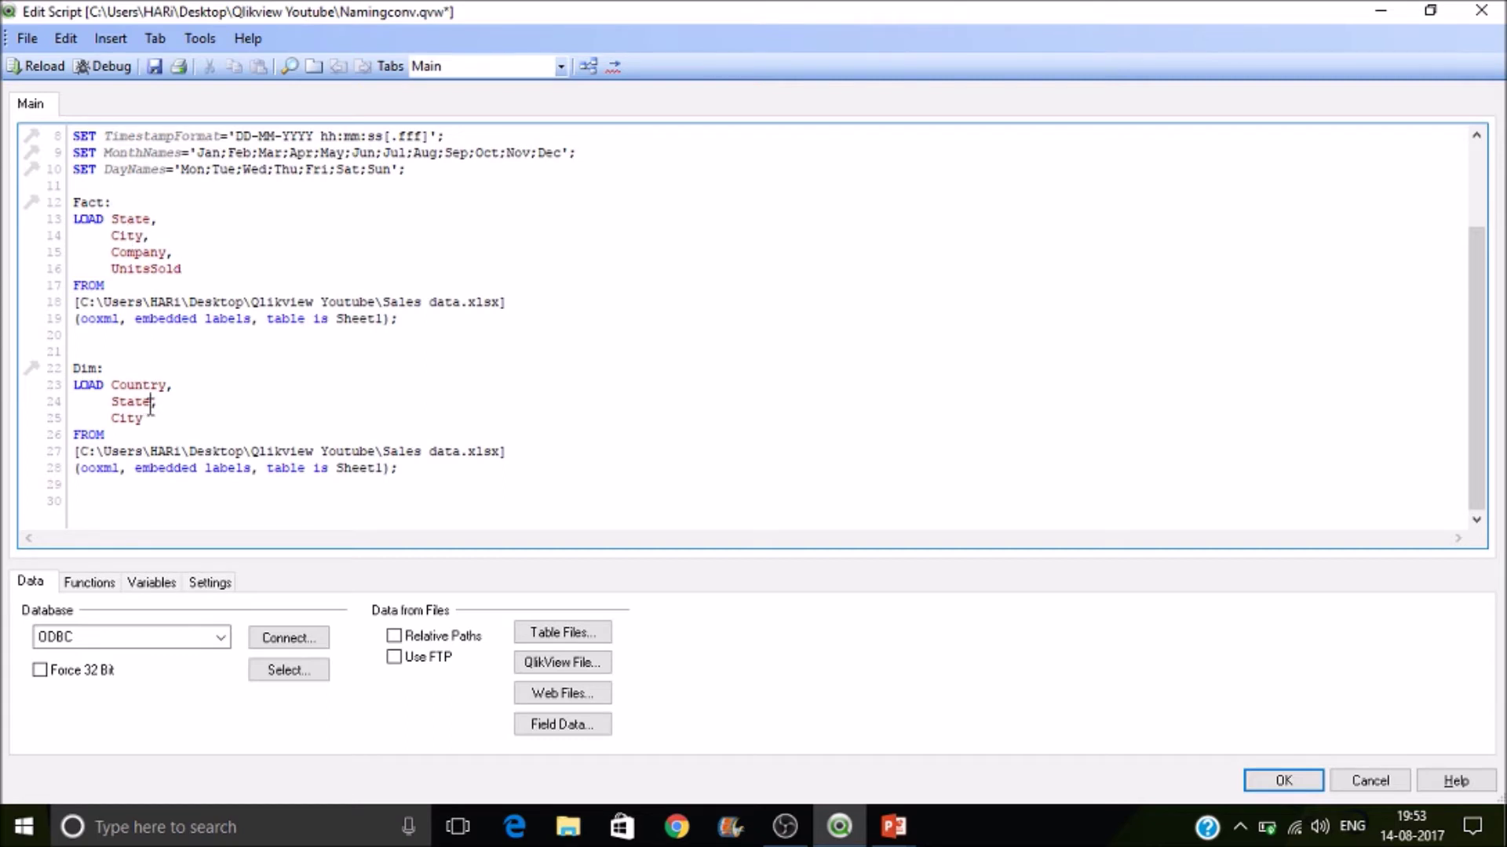
Step: Move City onto the State line in Dim and comment it out with //
{"action": "left_click_drag", "start_coordinate": [151, 407], "coordinate": [198, 413]}
{"action": "left_click", "coordinate": [199, 414]}
{"action": "left_click", "coordinate": [187, 407]}
{"action": "key", "text": "Delete"}
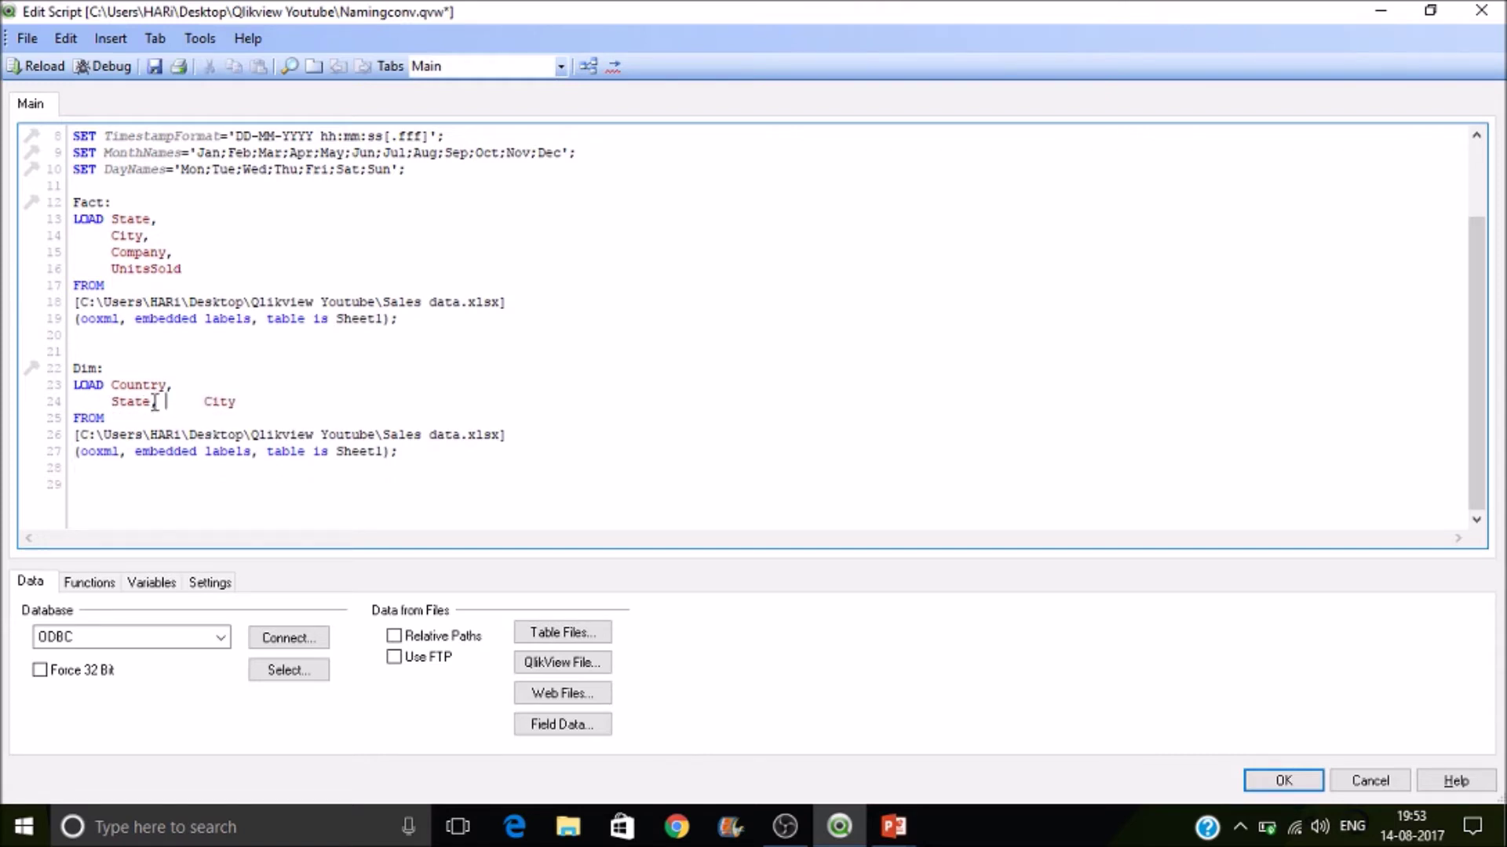
{"action": "left_click", "coordinate": [154, 403]}
{"action": "type", "text": "//"}
Step: Reload the script, dismiss the dialogs, and bring the lesson slide back up
{"action": "left_click", "coordinate": [40, 66]}
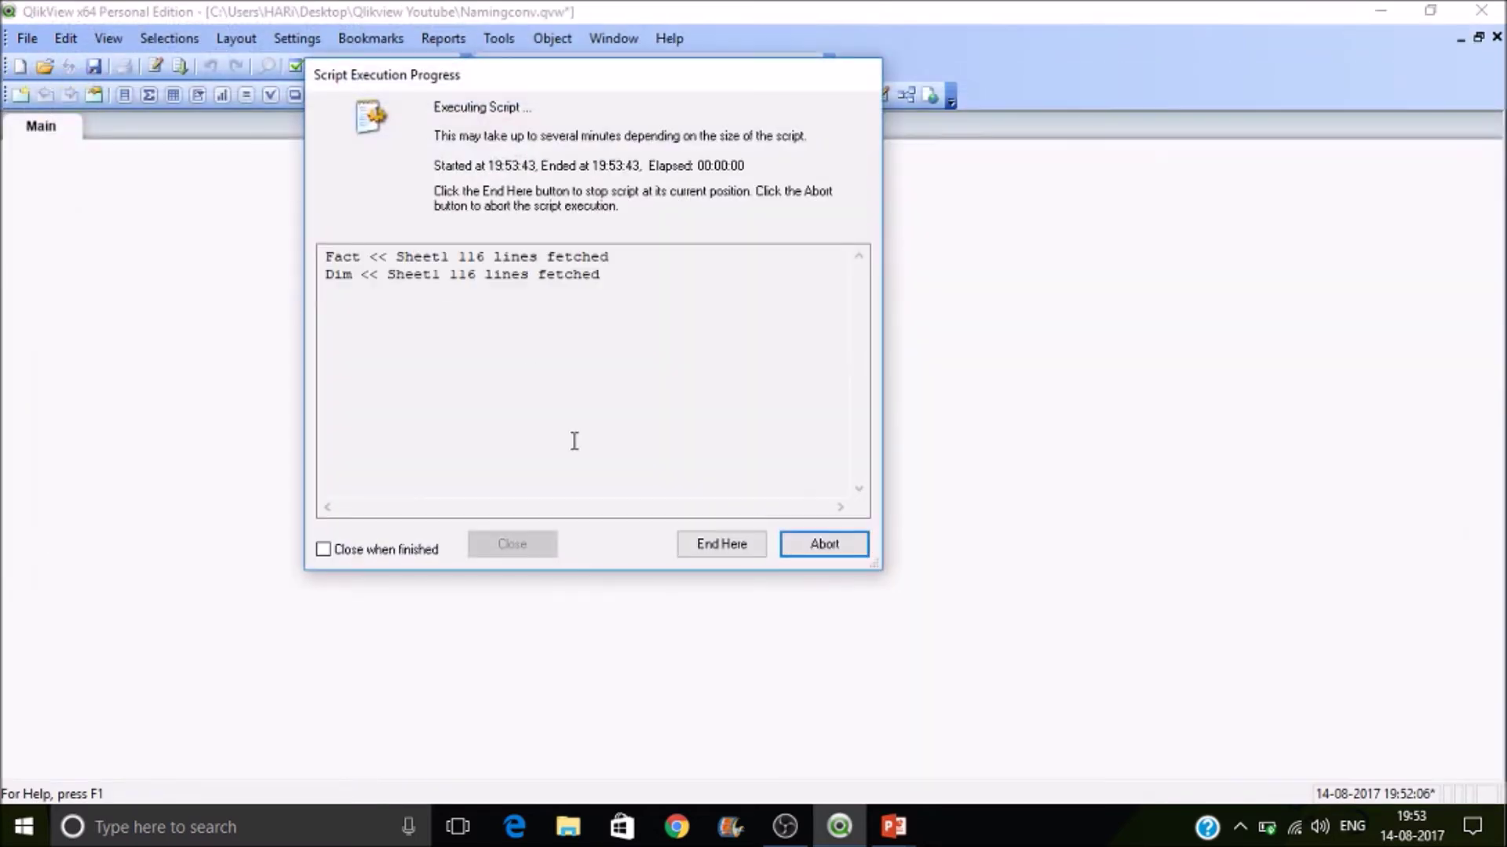
{"action": "left_click", "coordinate": [535, 543]}
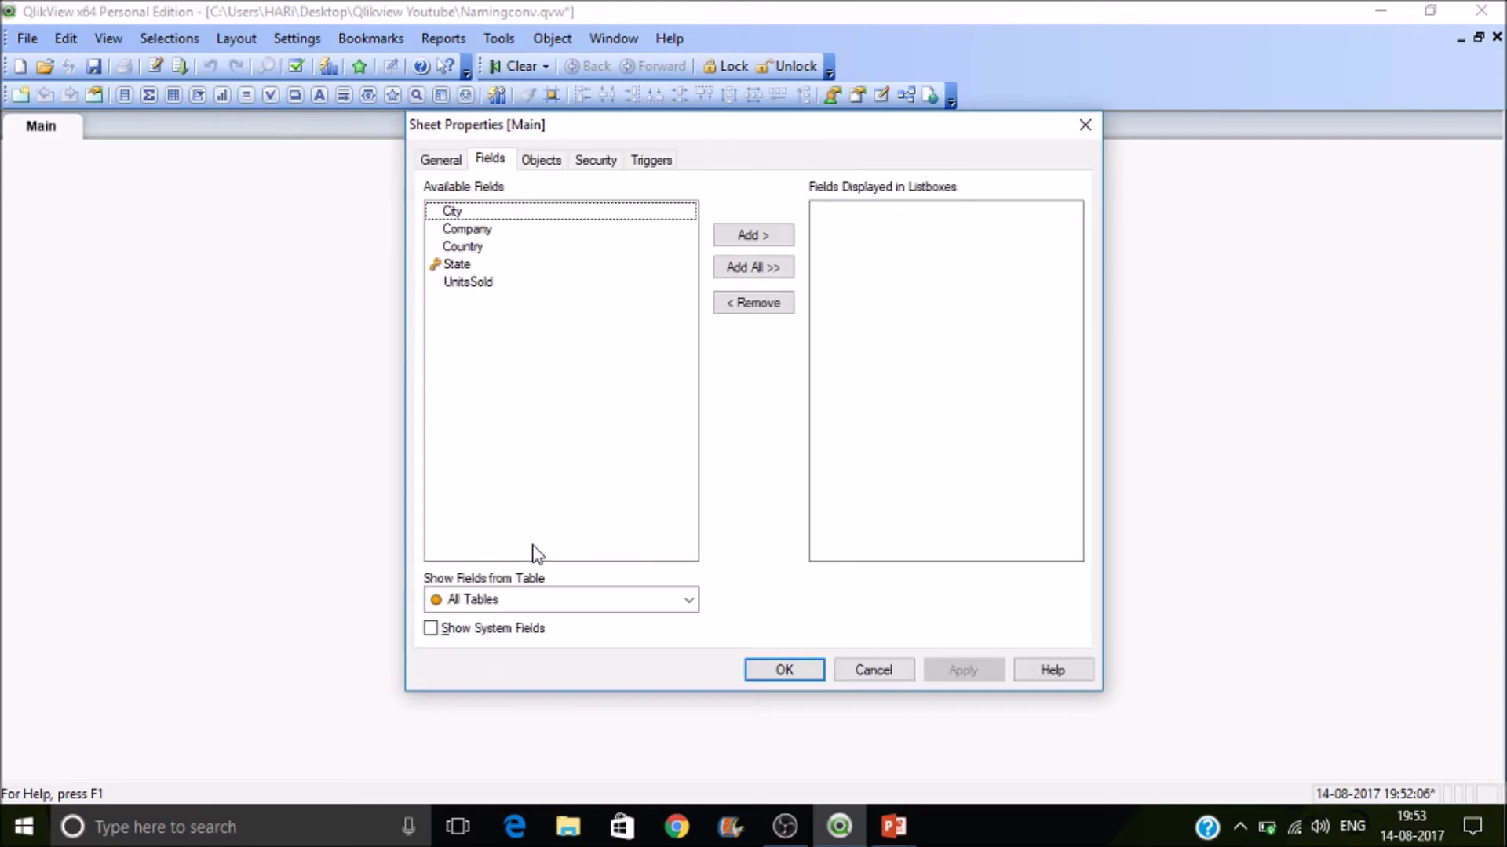
{"action": "left_click", "coordinate": [785, 671]}
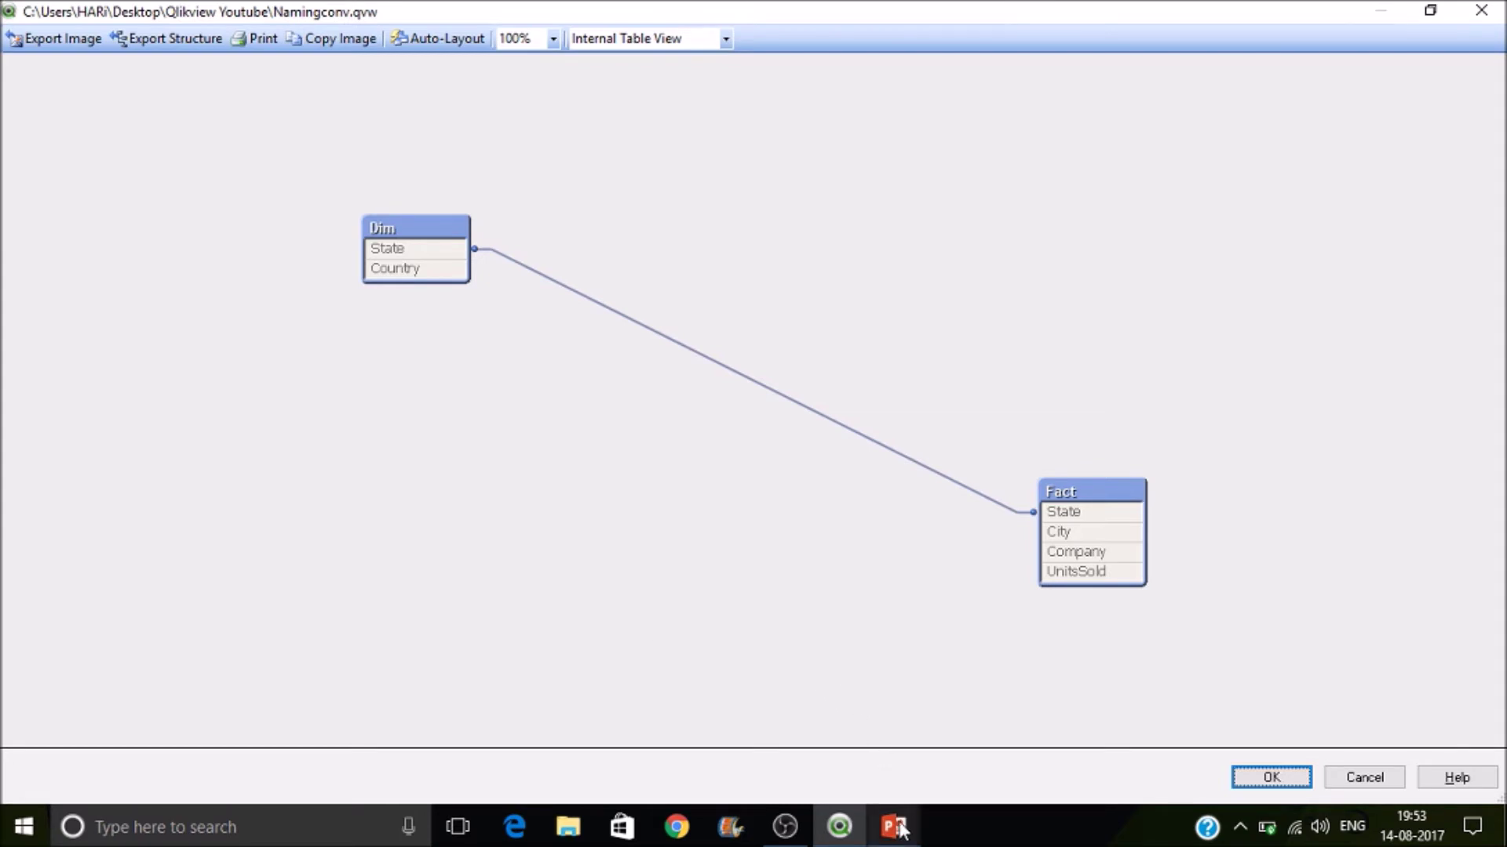
{"action": "mouse_move", "coordinate": [901, 828]}
{"action": "left_click", "coordinate": [1003, 710]}
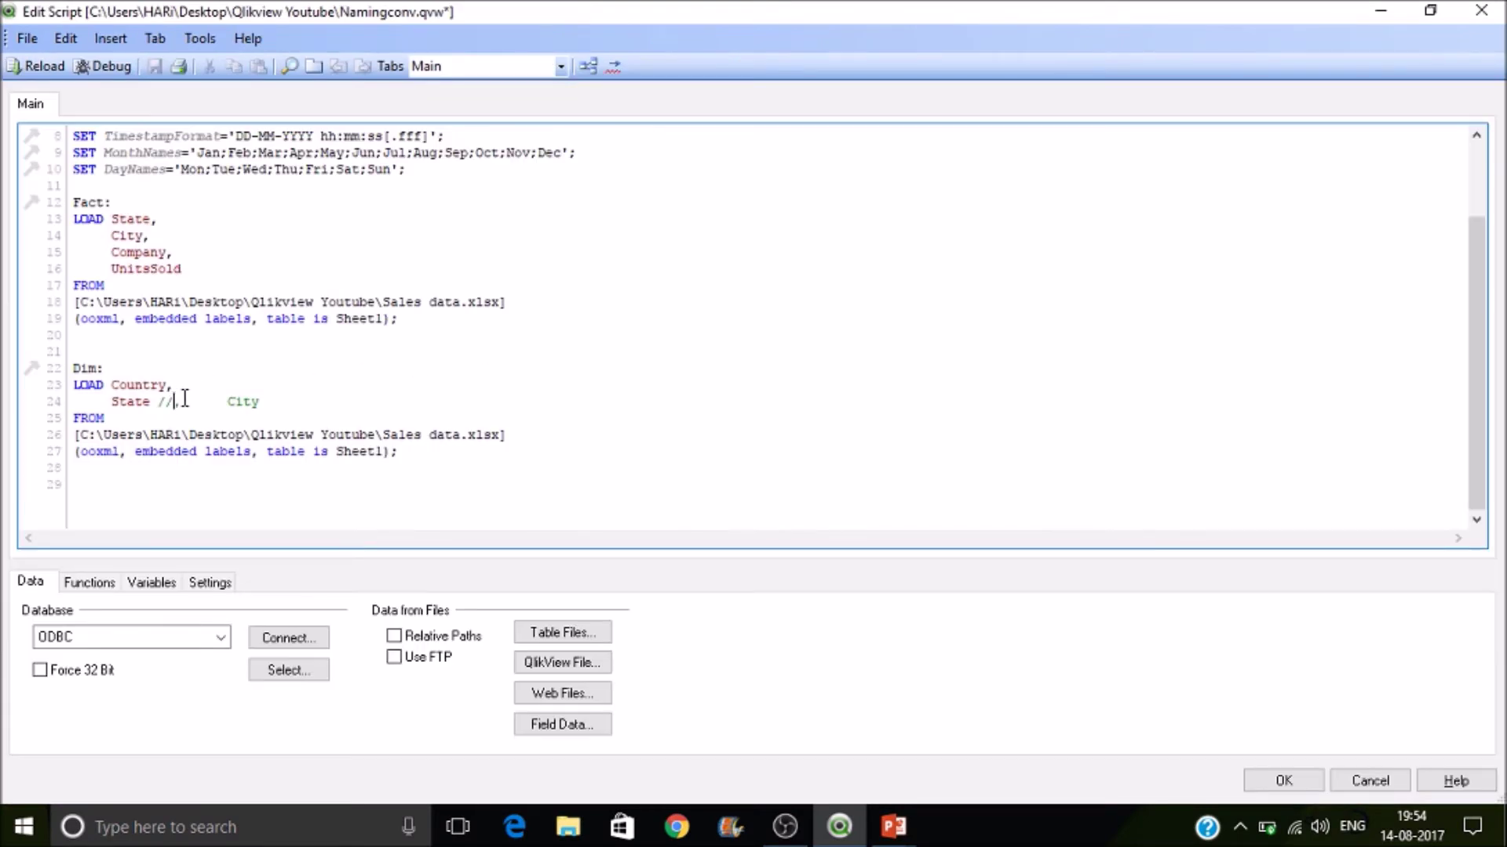
Step: Uncomment City in the Dim load and alias it As Dim_City
{"action": "key", "text": "BackSpace"}
{"action": "key", "text": "BackSpace"}
{"action": "key", "text": "BackSpace"}
{"action": "left_click", "coordinate": [255, 401]}
{"action": "type", "text": "As Dim"}
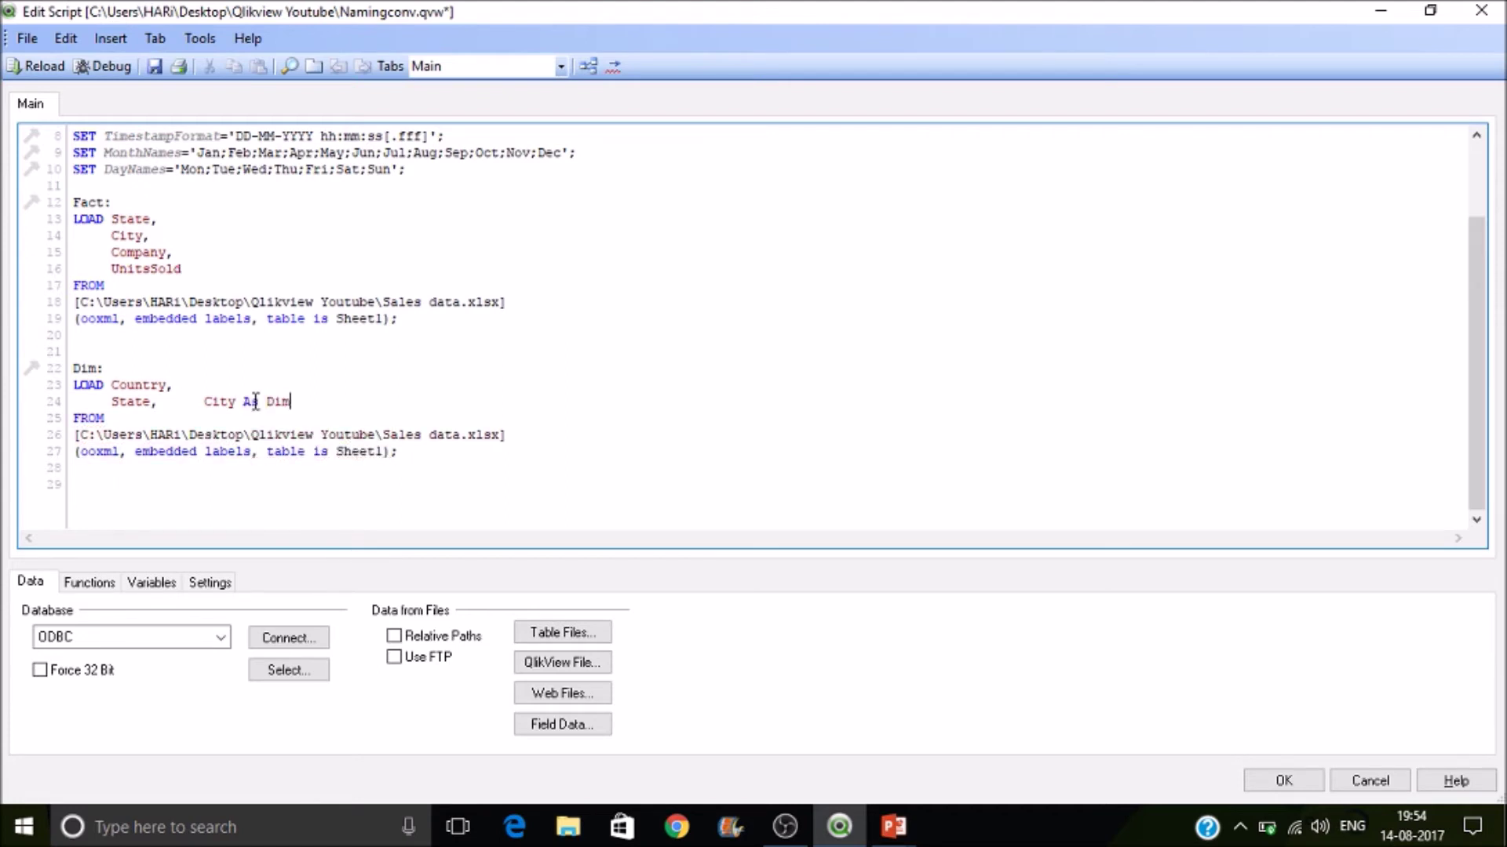
{"action": "type", "text": "_City"}
Step: Reload the script and dismiss the progress and Sheet Properties dialogs
{"action": "left_click", "coordinate": [38, 66]}
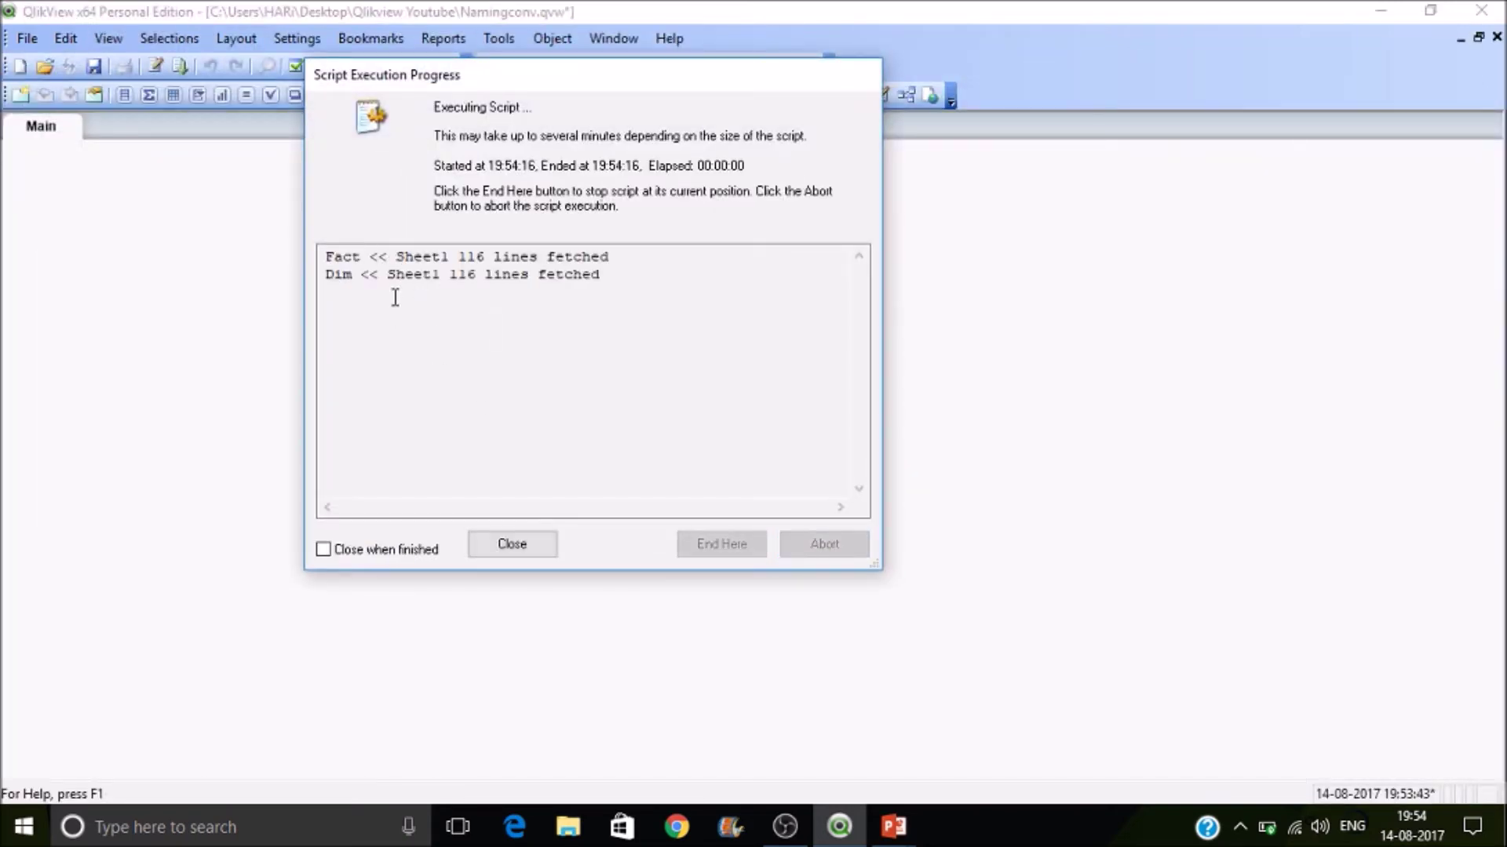
{"action": "left_click", "coordinate": [540, 543]}
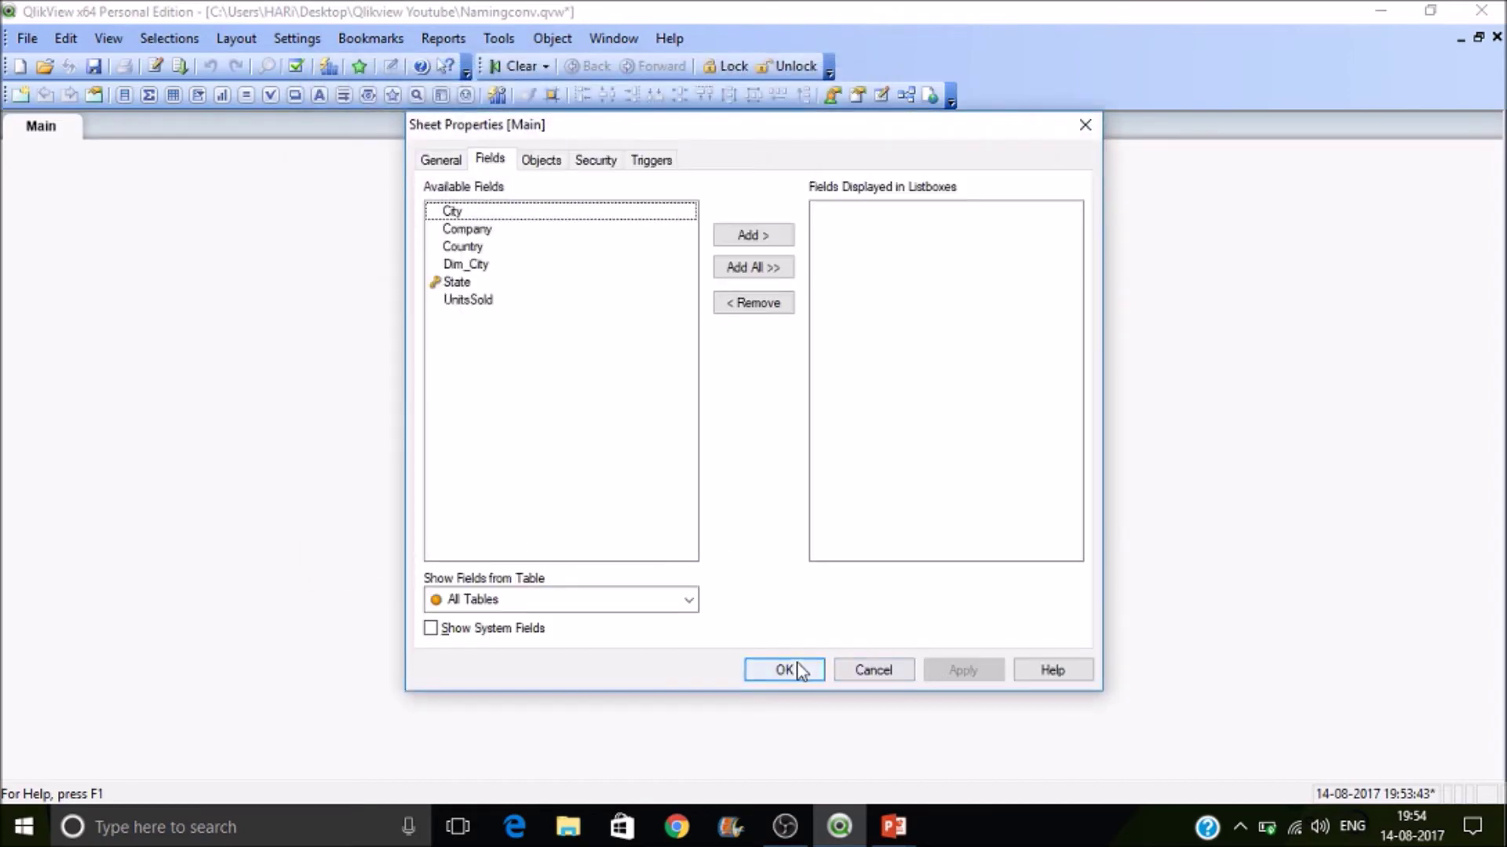
{"action": "left_click", "coordinate": [794, 669]}
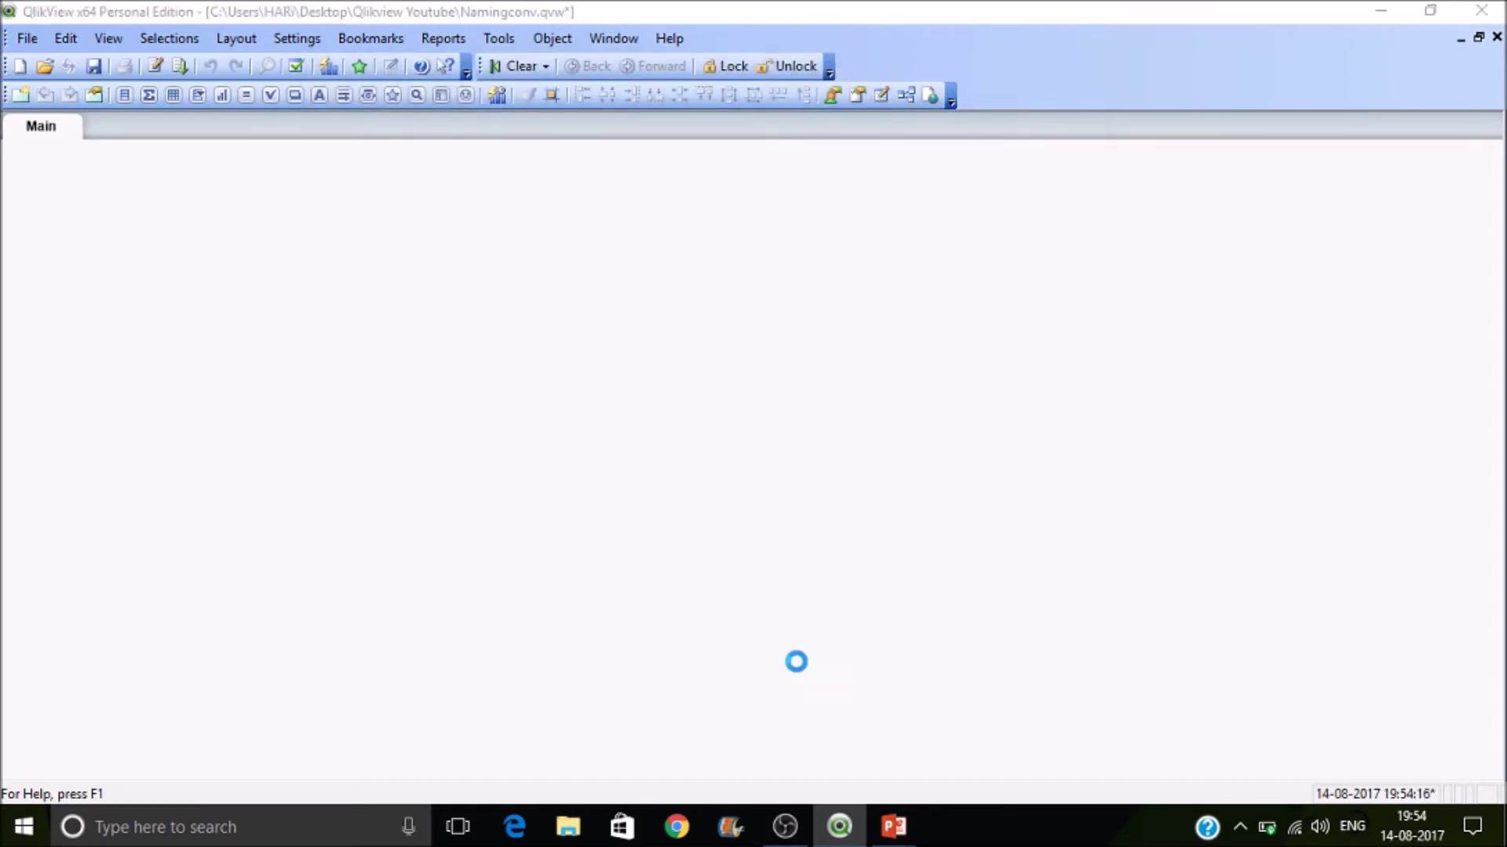
Step: Open the script editor (Ctrl+E) and copy Fact's State and City field lines
{"action": "key", "text": "ctrl+e"}
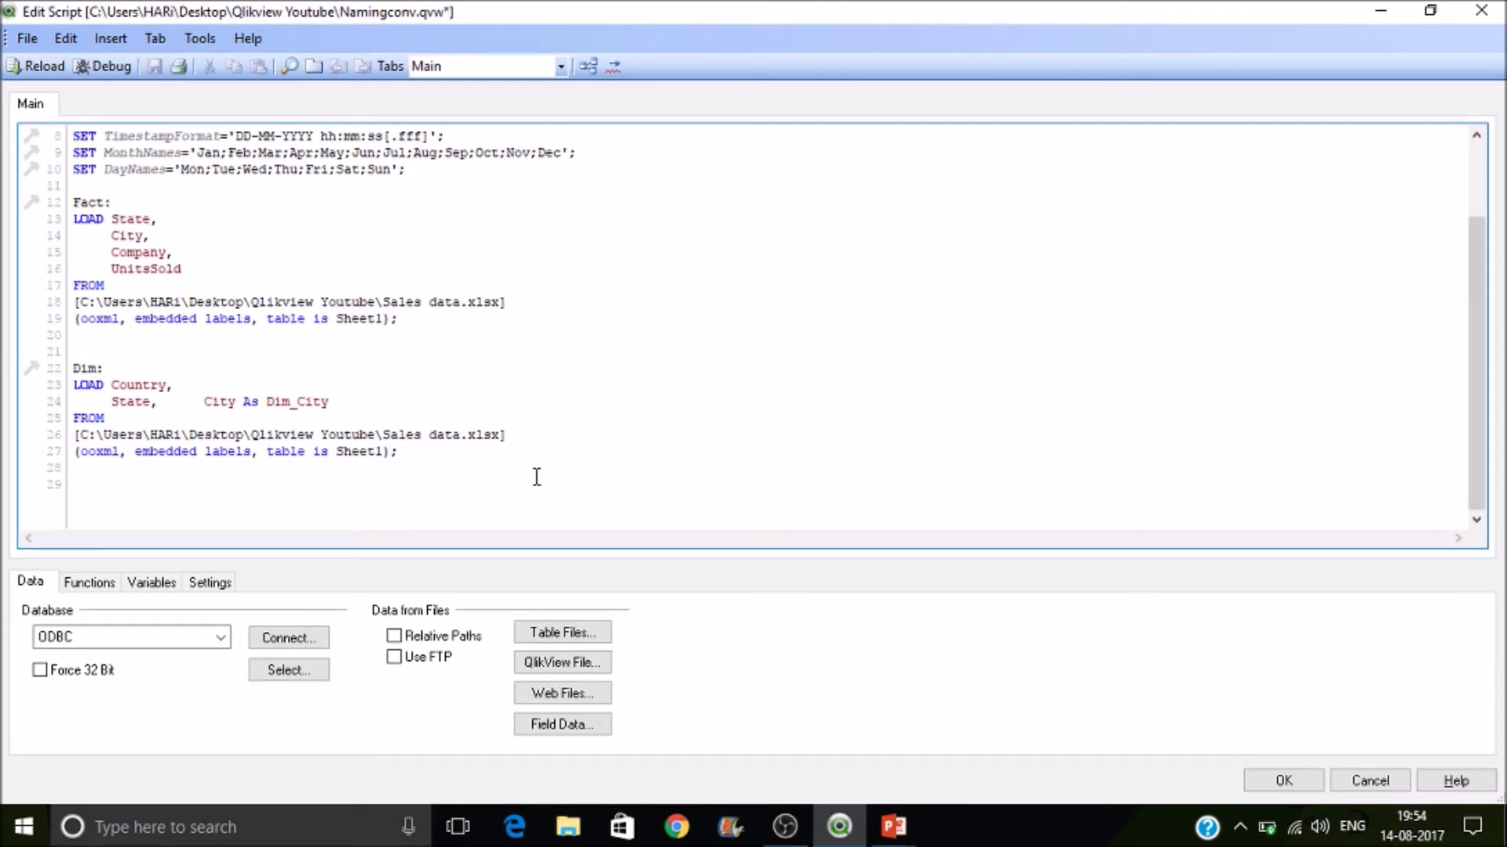
{"action": "left_click", "coordinate": [886, 842]}
{"action": "left_click_drag", "start_coordinate": [150, 235], "coordinate": [111, 218]}
{"action": "key", "text": "ctrl+c"}
Step: Insert State&City As %Key as the first field after LOAD in Fact
{"action": "left_click", "coordinate": [113, 218]}
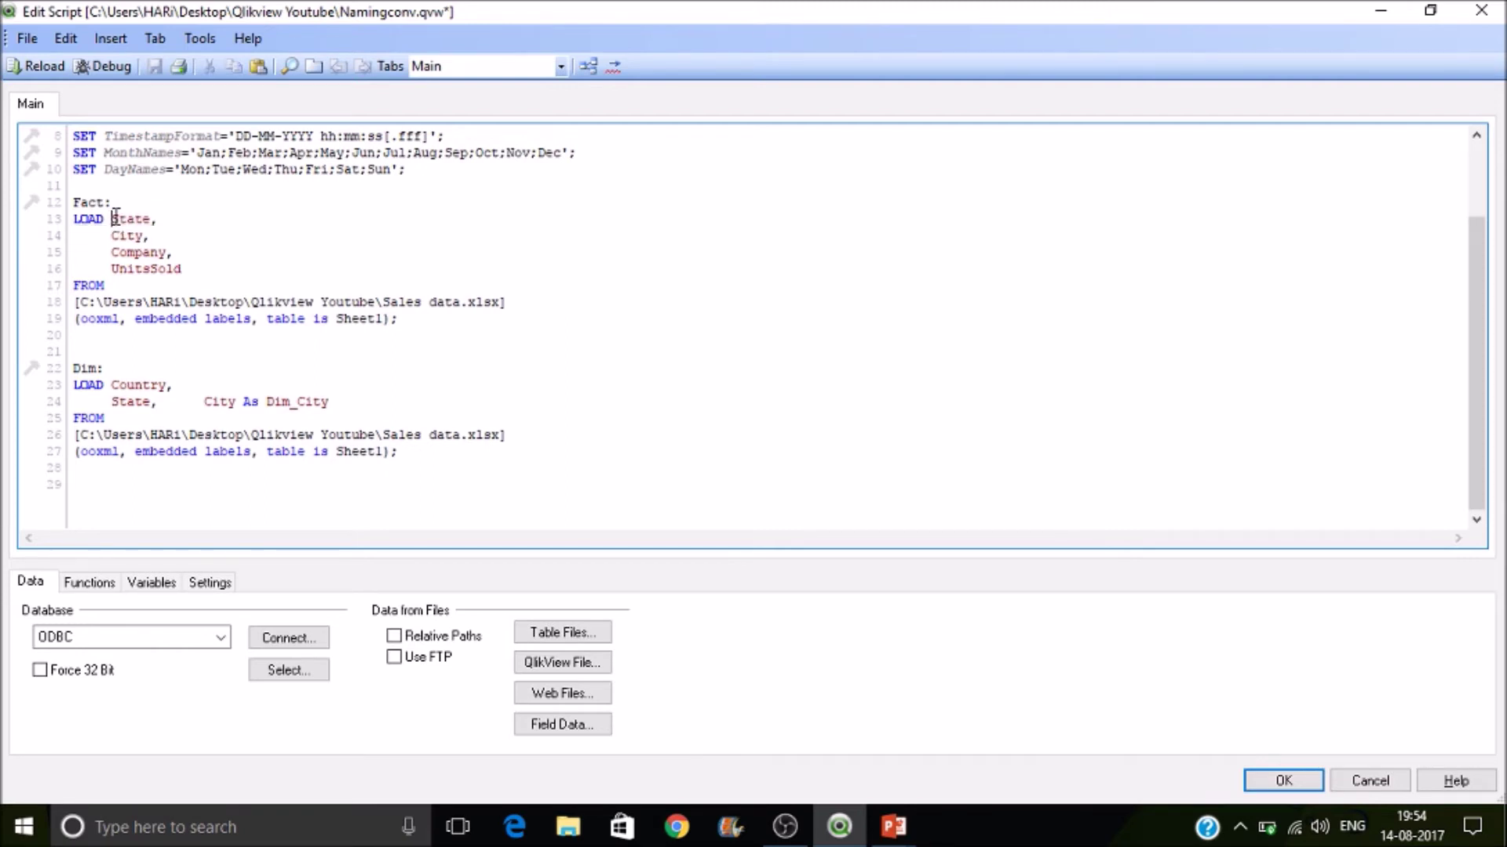
{"action": "key", "text": "Return"}
{"action": "key", "text": "Return"}
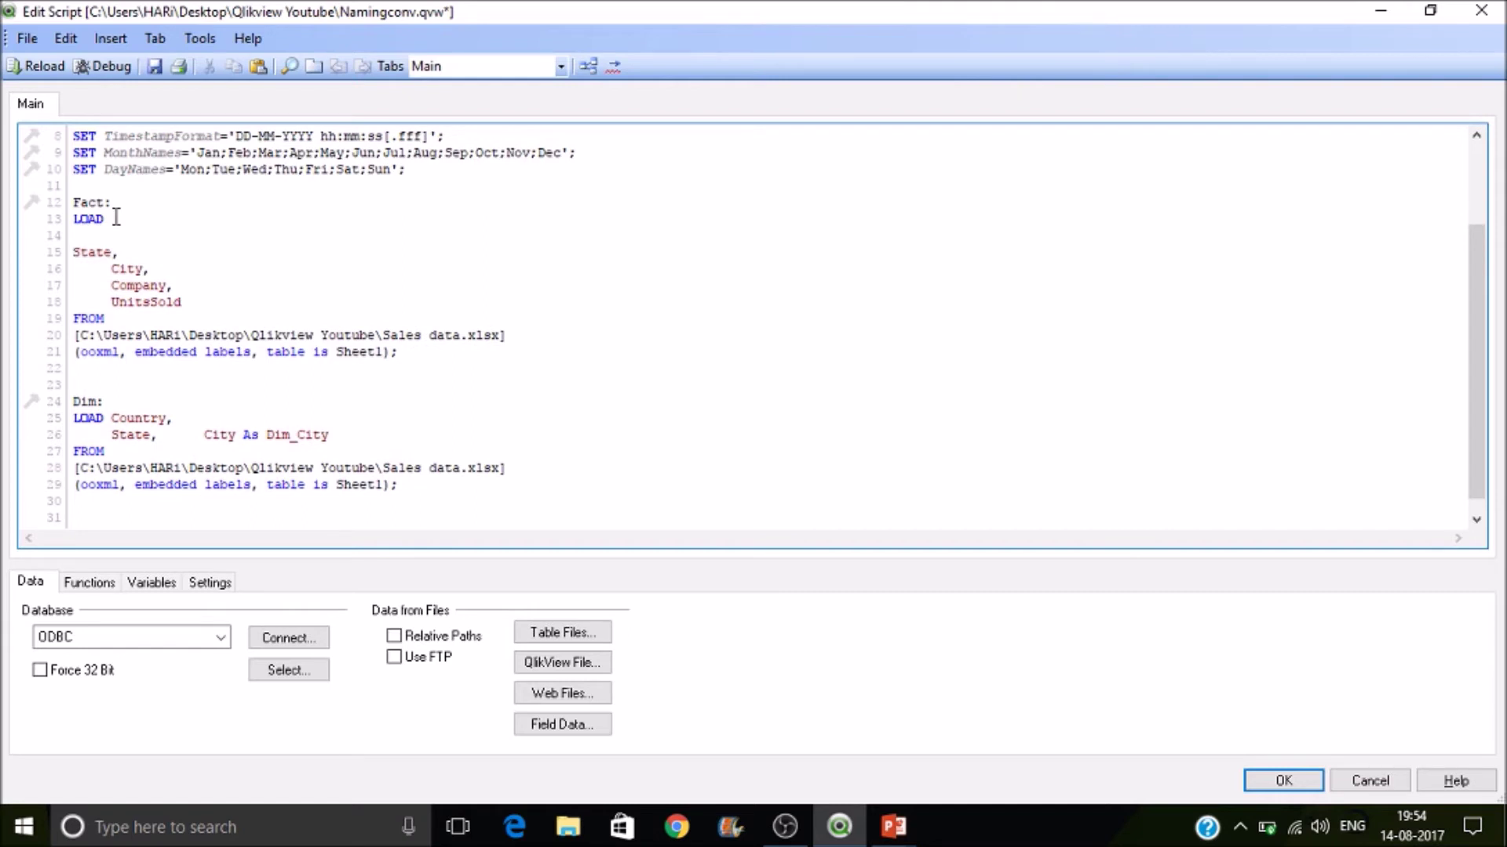
{"action": "type", "text": "V"}
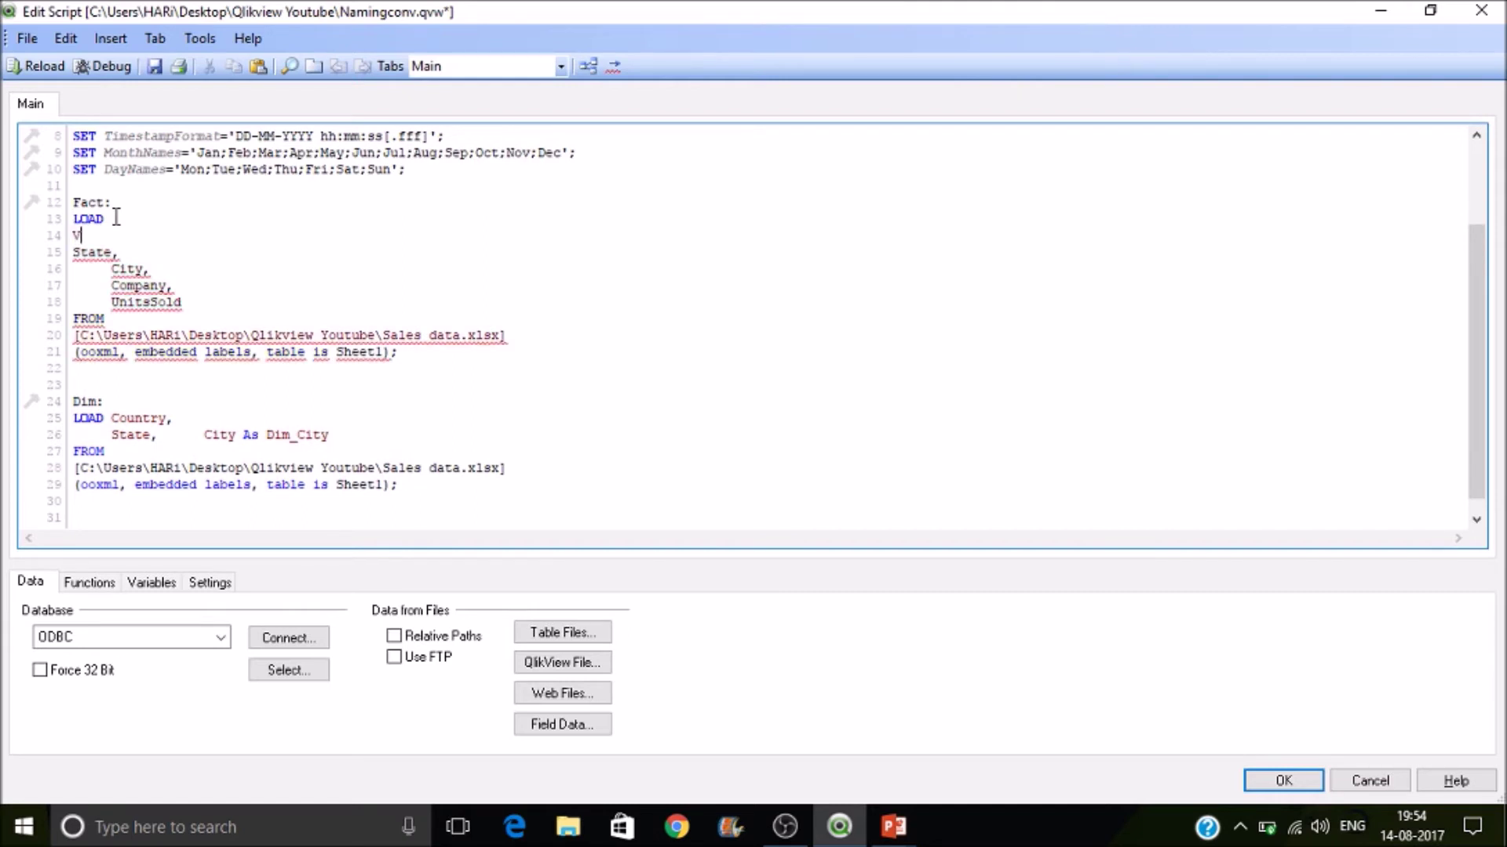
{"action": "key", "text": "BackSpace"}
{"action": "key", "text": "ctrl+v"}
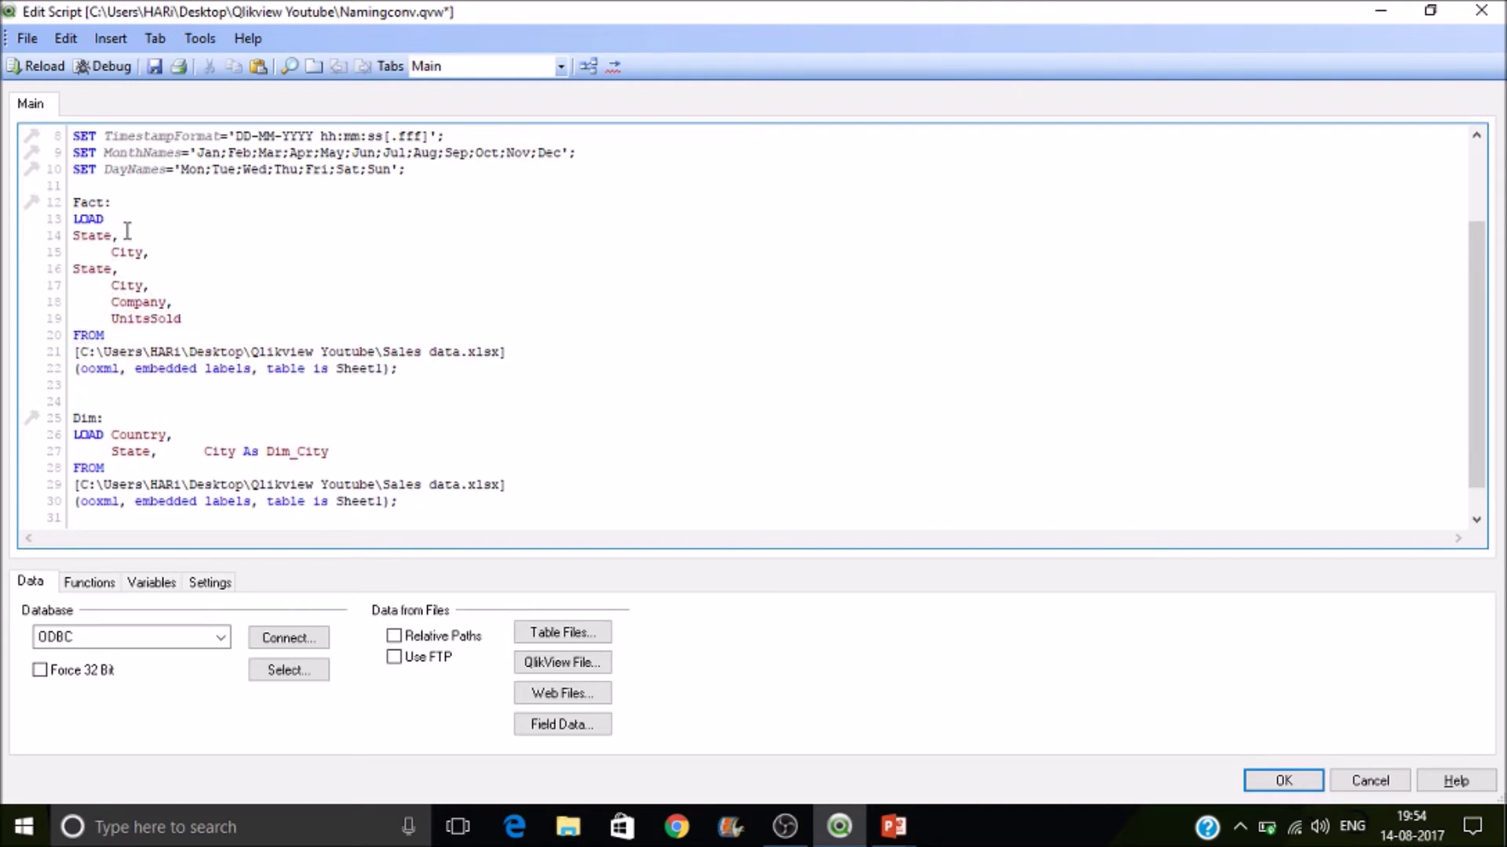
{"action": "key", "text": "BackSpace"}
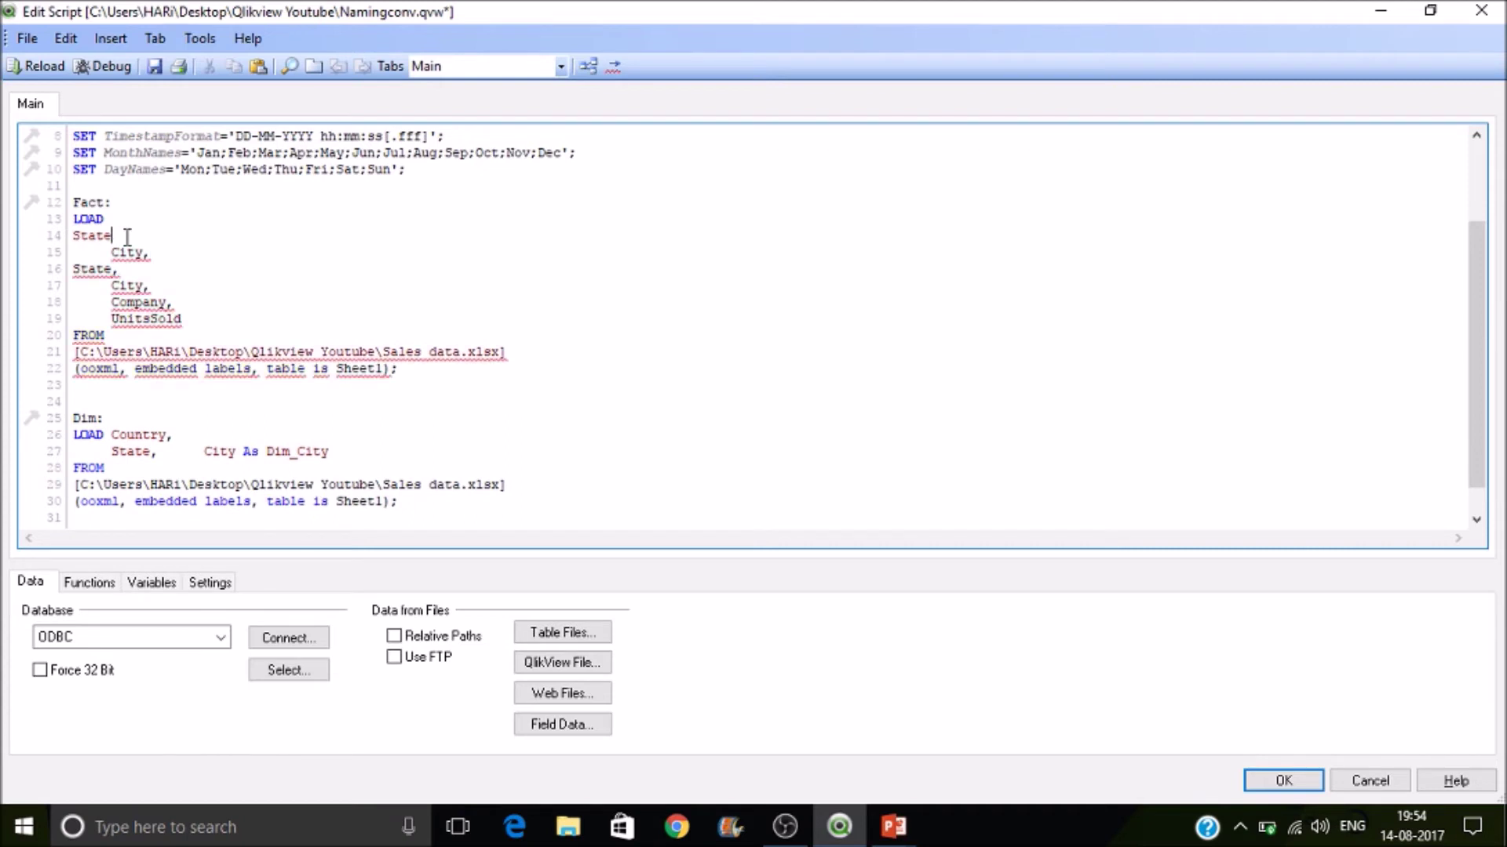
{"action": "type", "text": "&"}
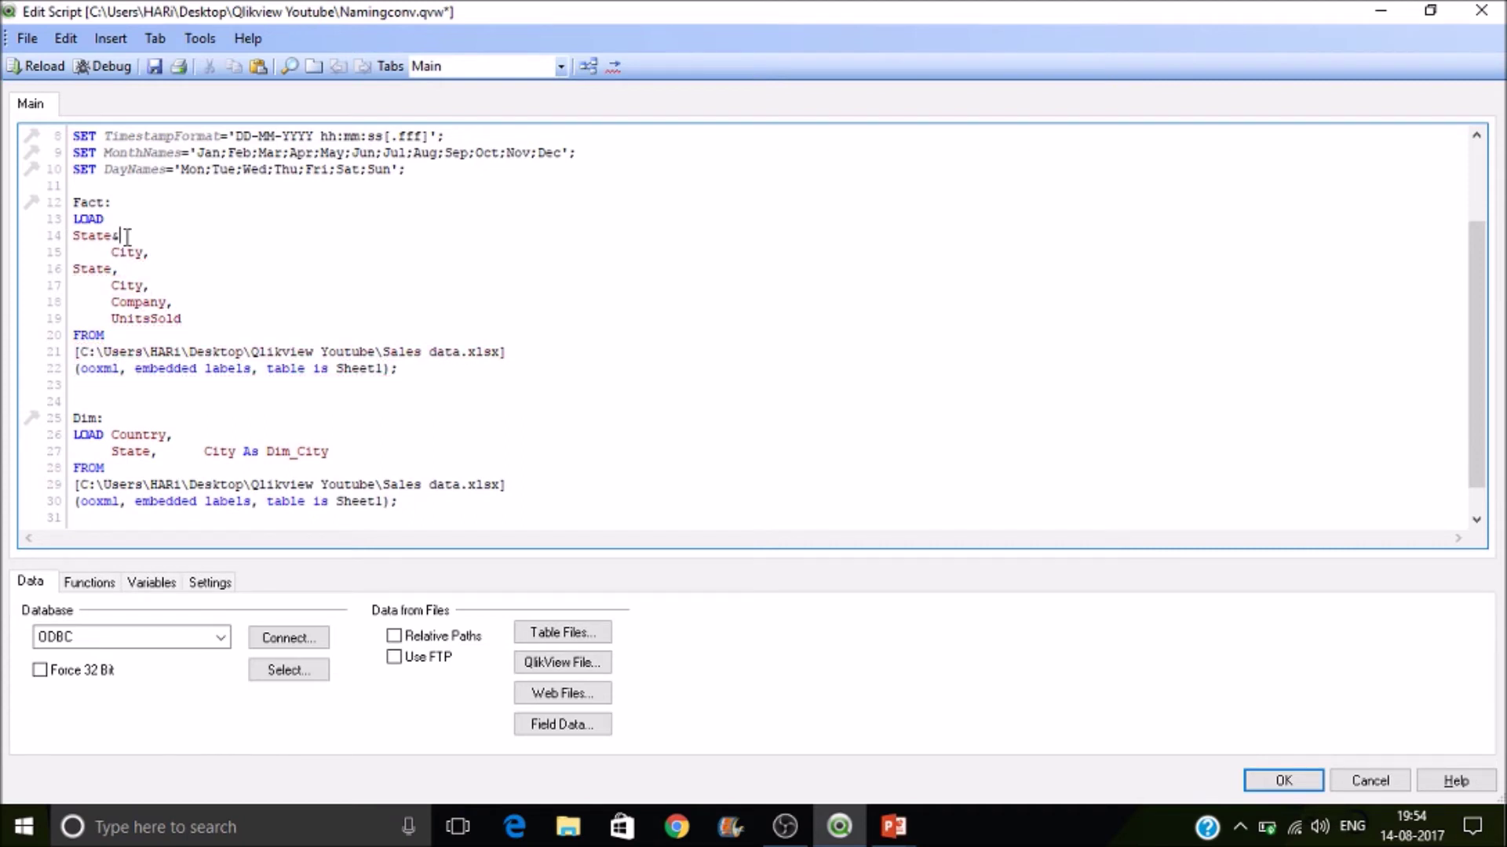
{"action": "key", "text": "Delete"}
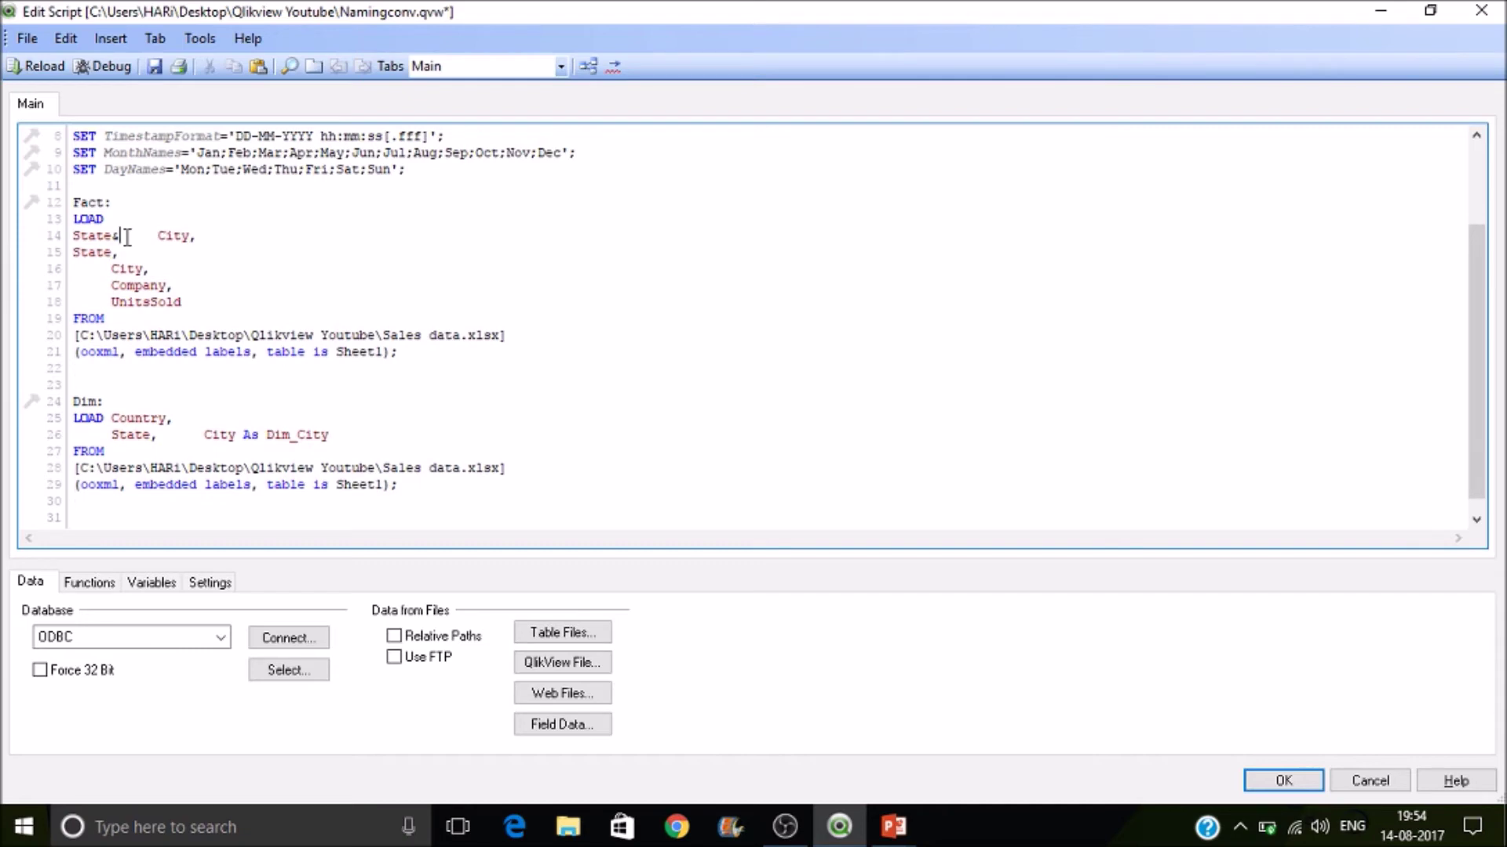
{"action": "key", "text": "Delete"}
{"action": "key", "text": "Delete"}
{"action": "key", "text": "Delete"}
{"action": "key", "text": "Delete"}
{"action": "key", "text": "Delete"}
{"action": "type", "text": "As %Key"}
{"action": "left_click_drag", "start_coordinate": [240, 241], "coordinate": [73, 245]}
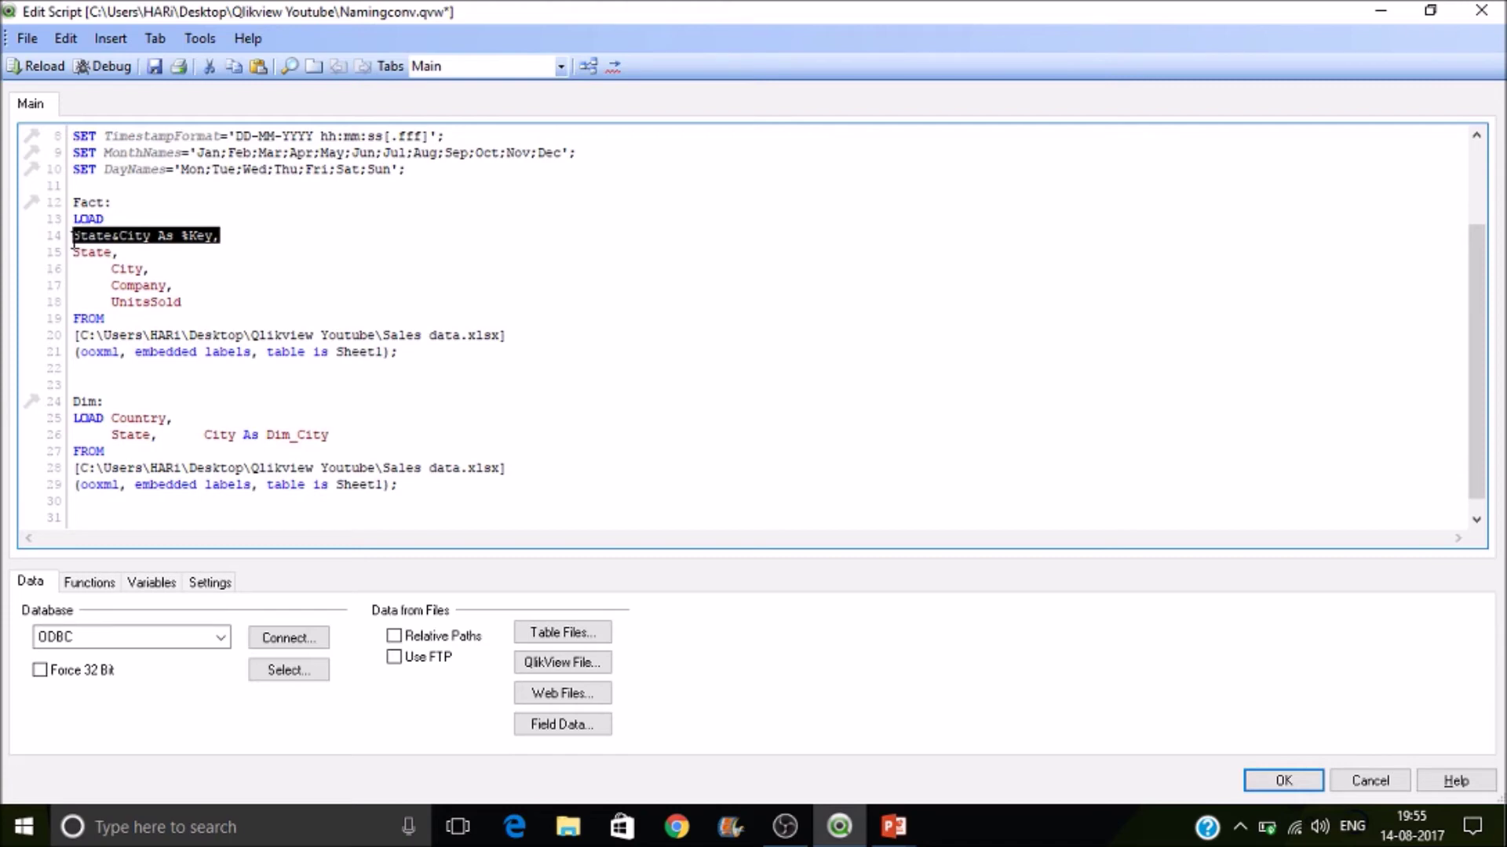
Step: Paste the State&City As %Key expression at the start of the Dim load
{"action": "left_click", "coordinate": [113, 418]}
{"action": "key", "text": "ctrl+v"}
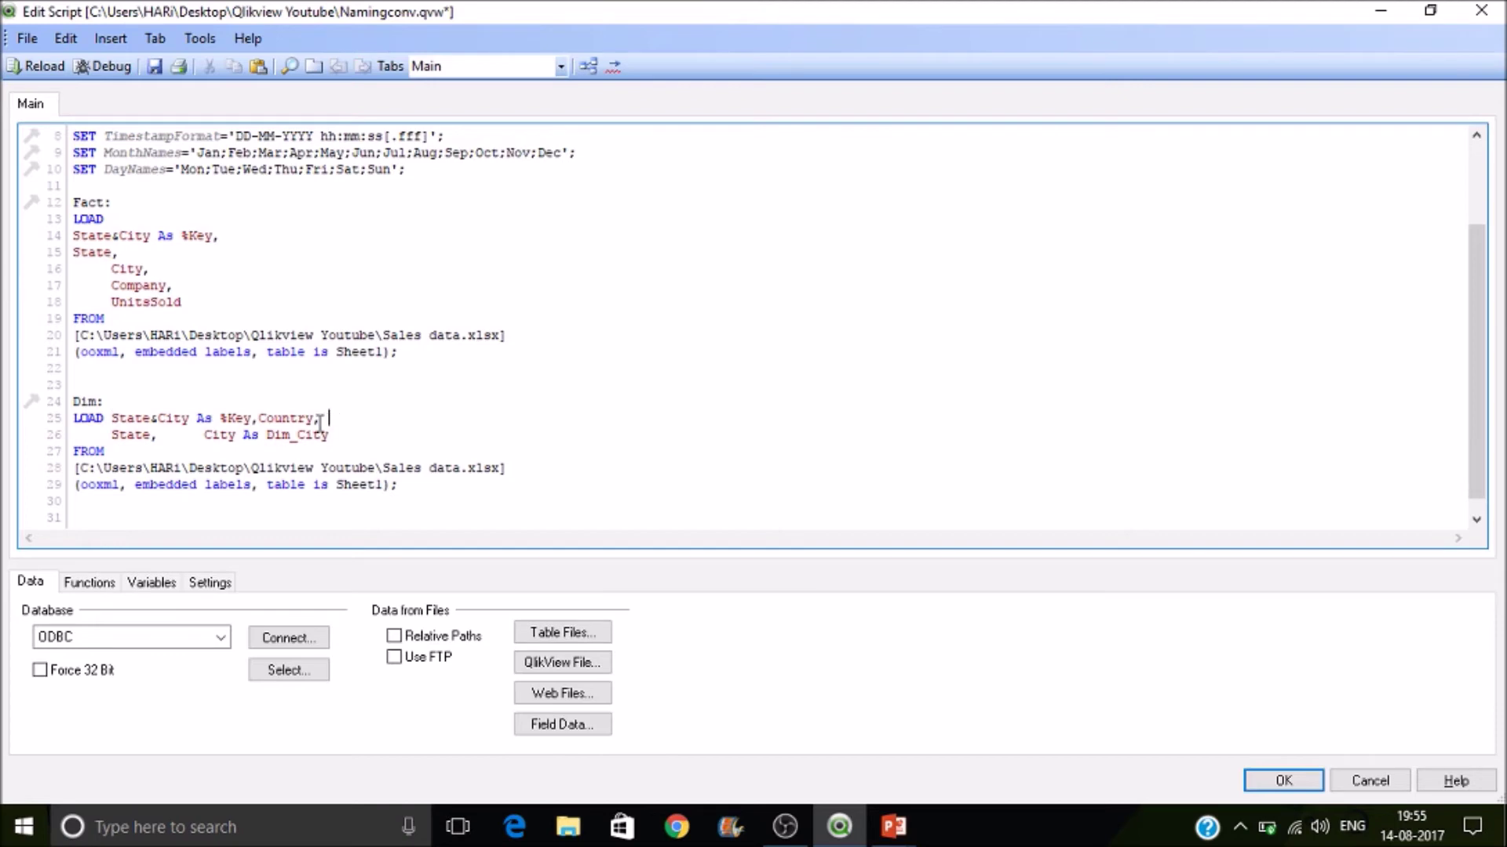
{"action": "key", "text": "End"}
Step: Comment out Dim's State and Dim_City line, putting the // comment on its own line
{"action": "left_click_drag", "start_coordinate": [111, 434], "coordinate": [333, 434]}
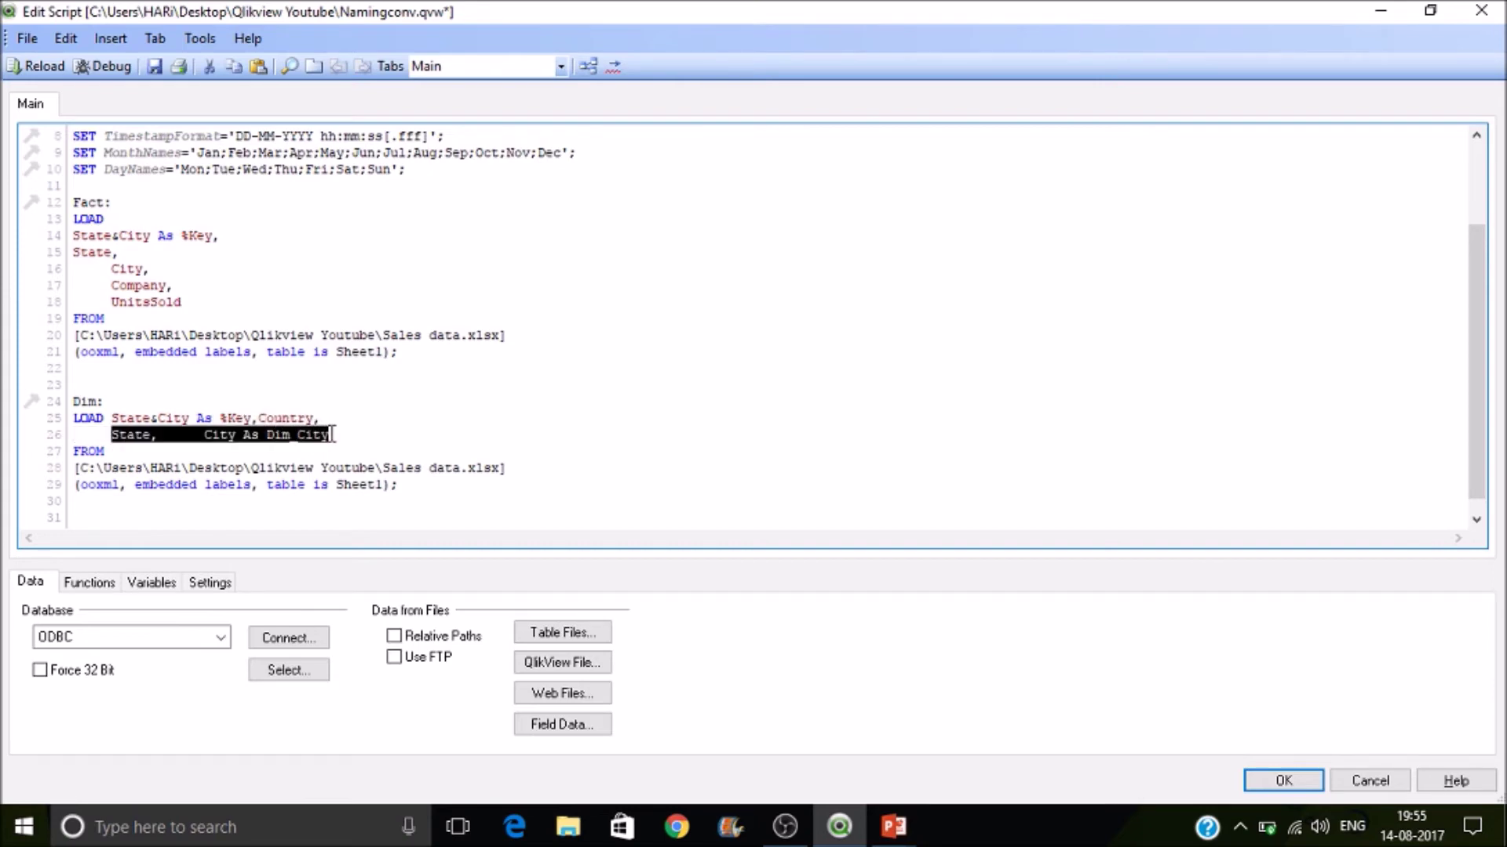
{"action": "key", "text": "ctrl+k"}
{"action": "key", "text": "ctrl+c"}
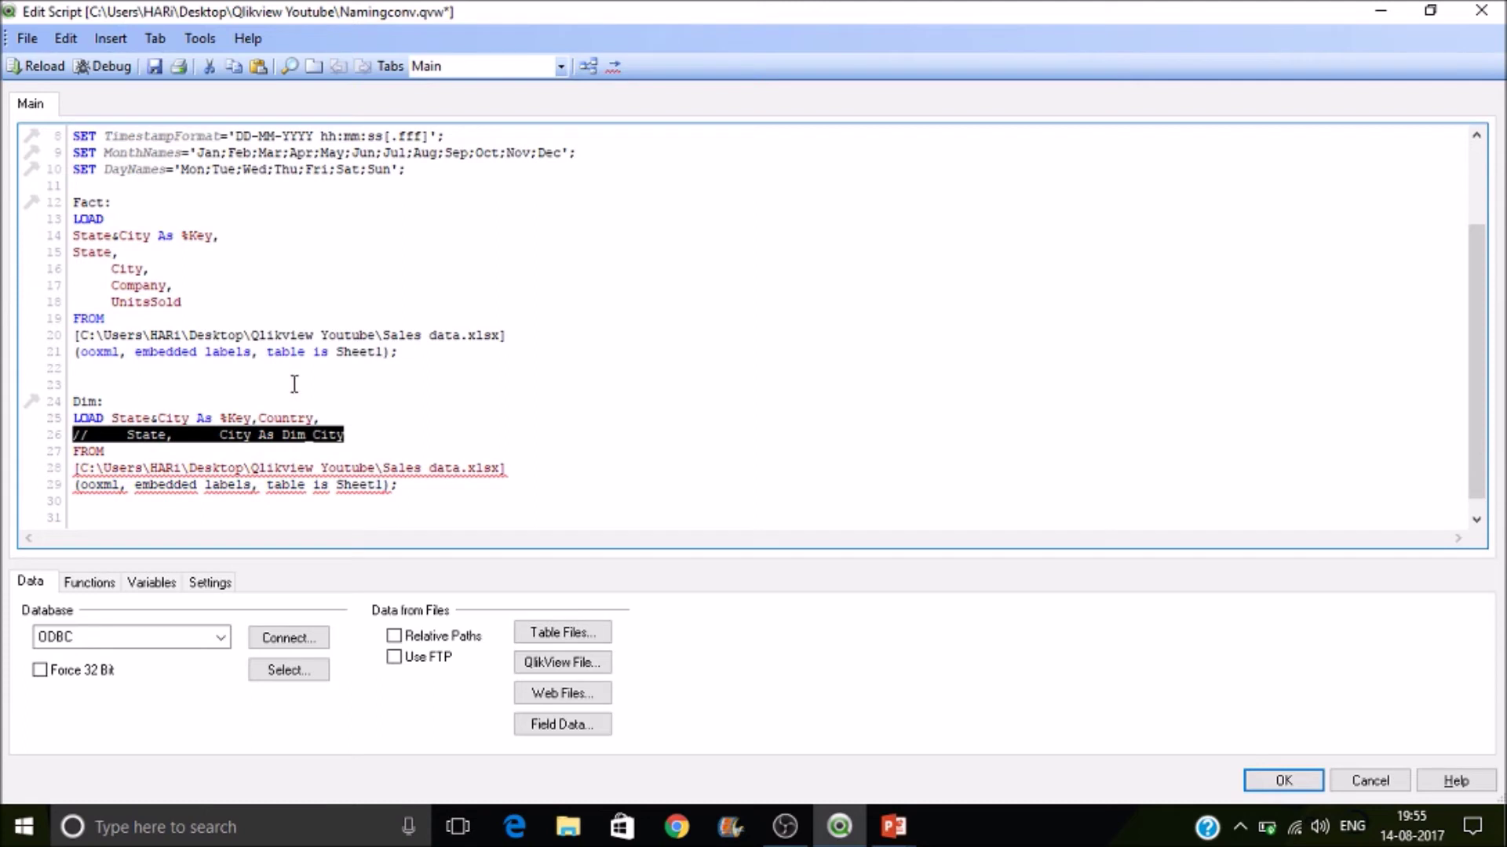
{"action": "left_click", "coordinate": [313, 418]}
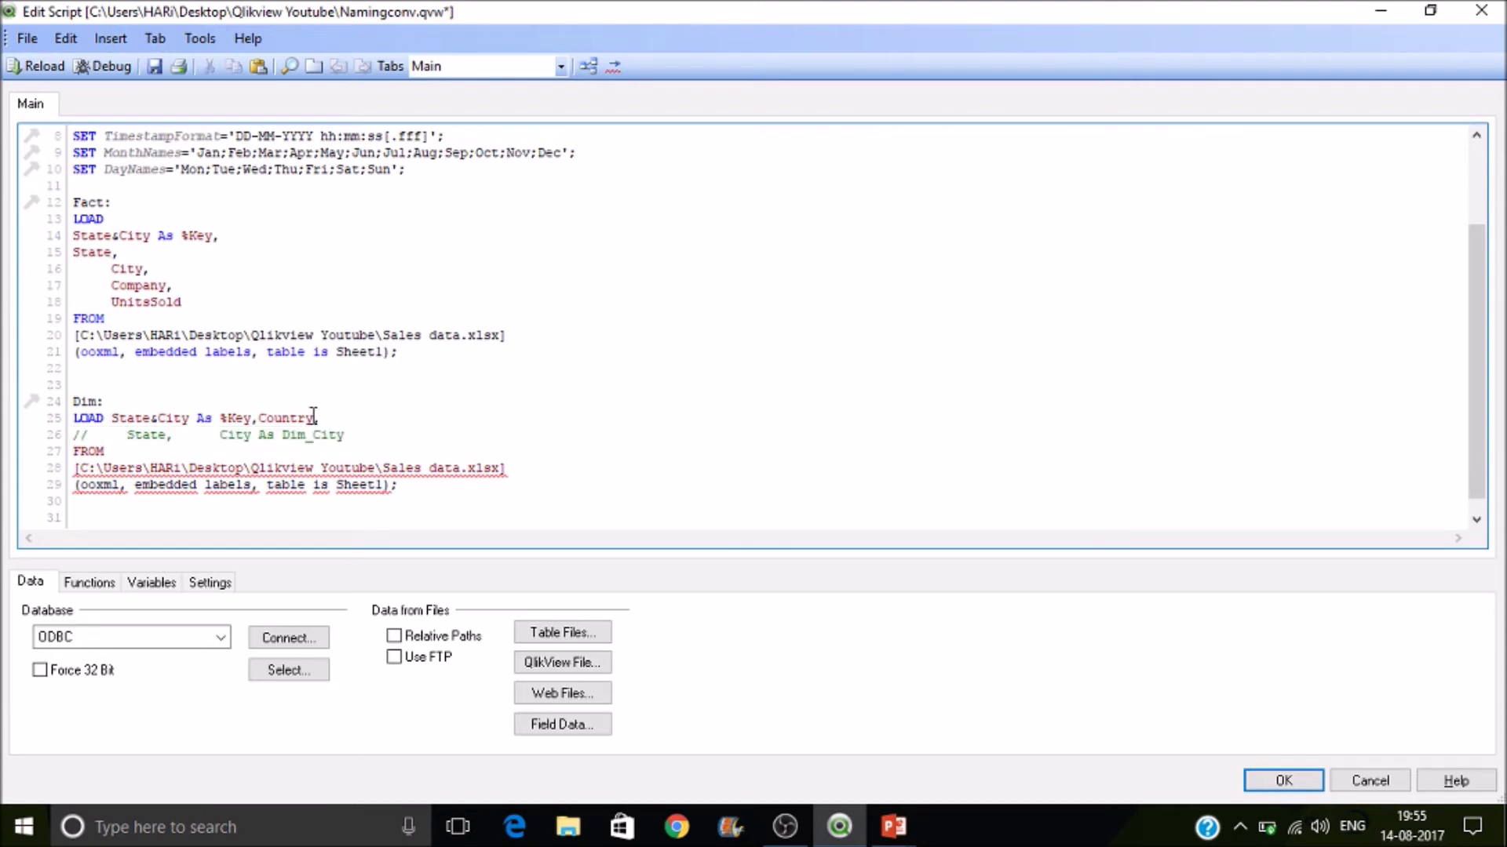
{"action": "type", "text": "//,"}
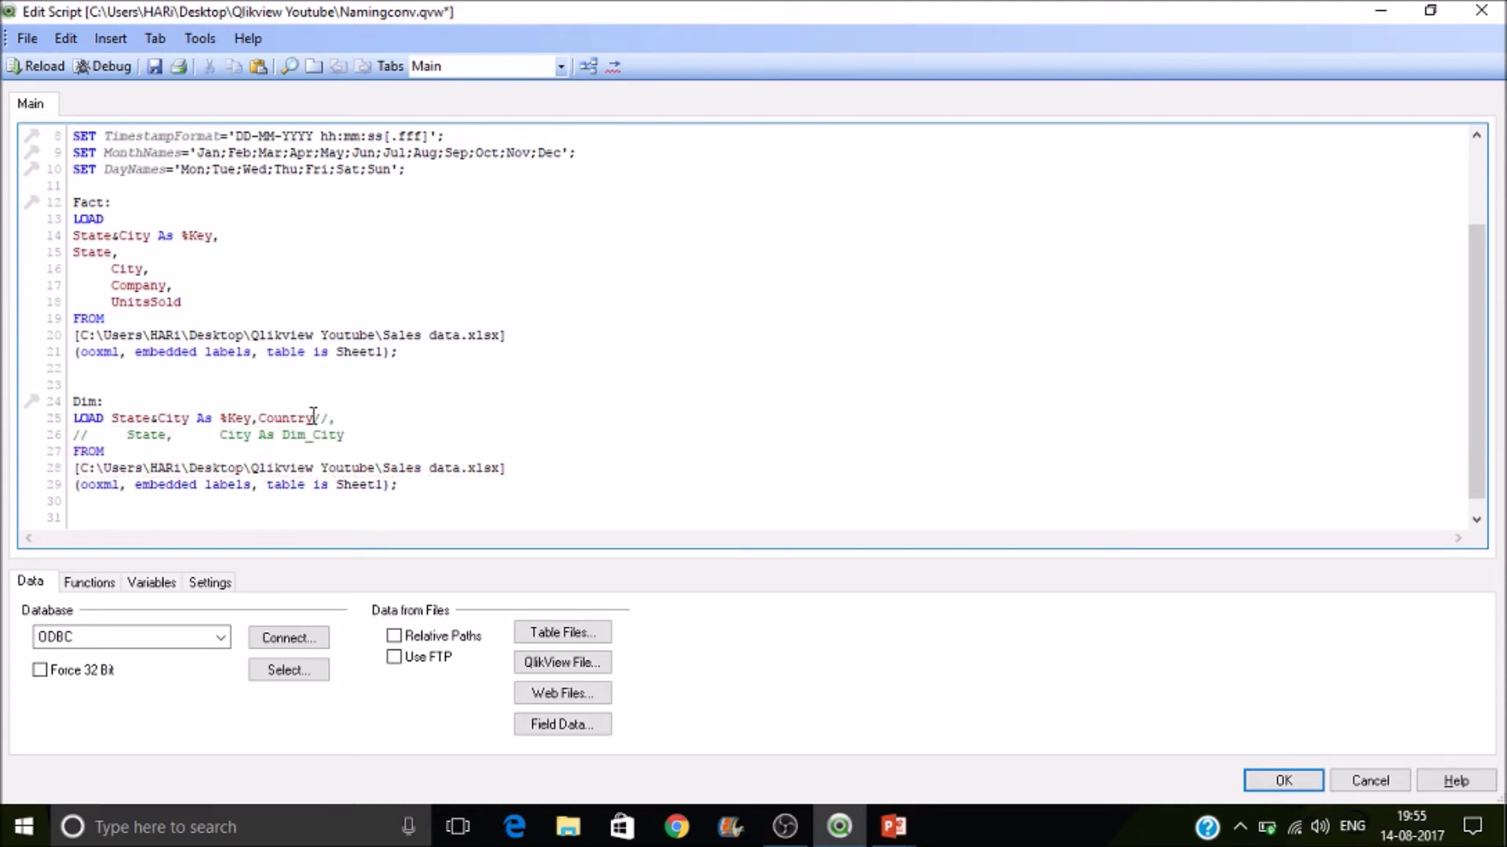
{"action": "key", "text": "Return"}
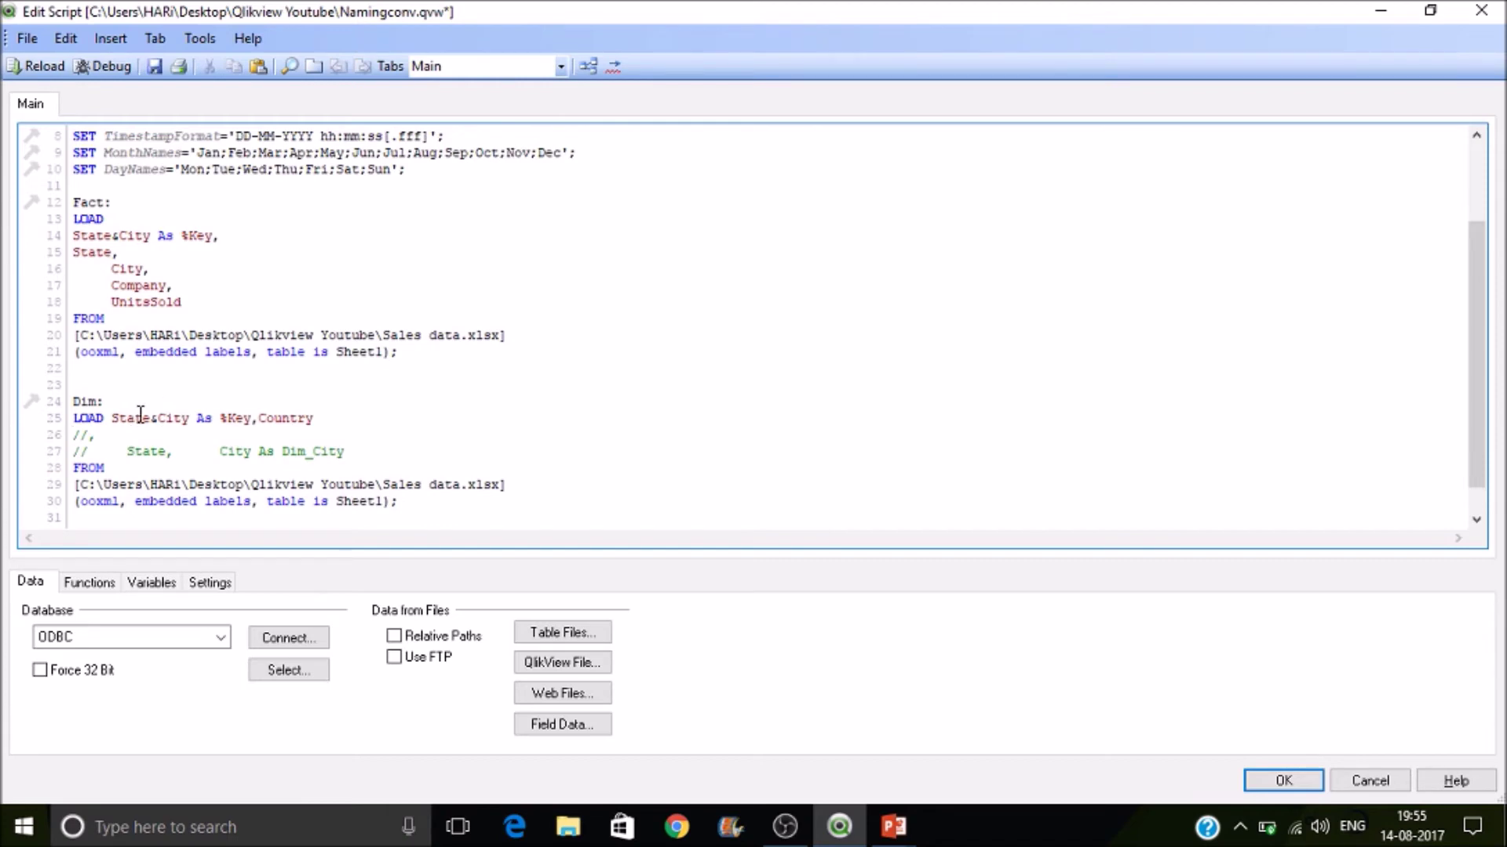
Step: Reload and check in the Table Viewer that Dim joins Fact only through %Key
{"action": "left_click", "coordinate": [41, 66]}
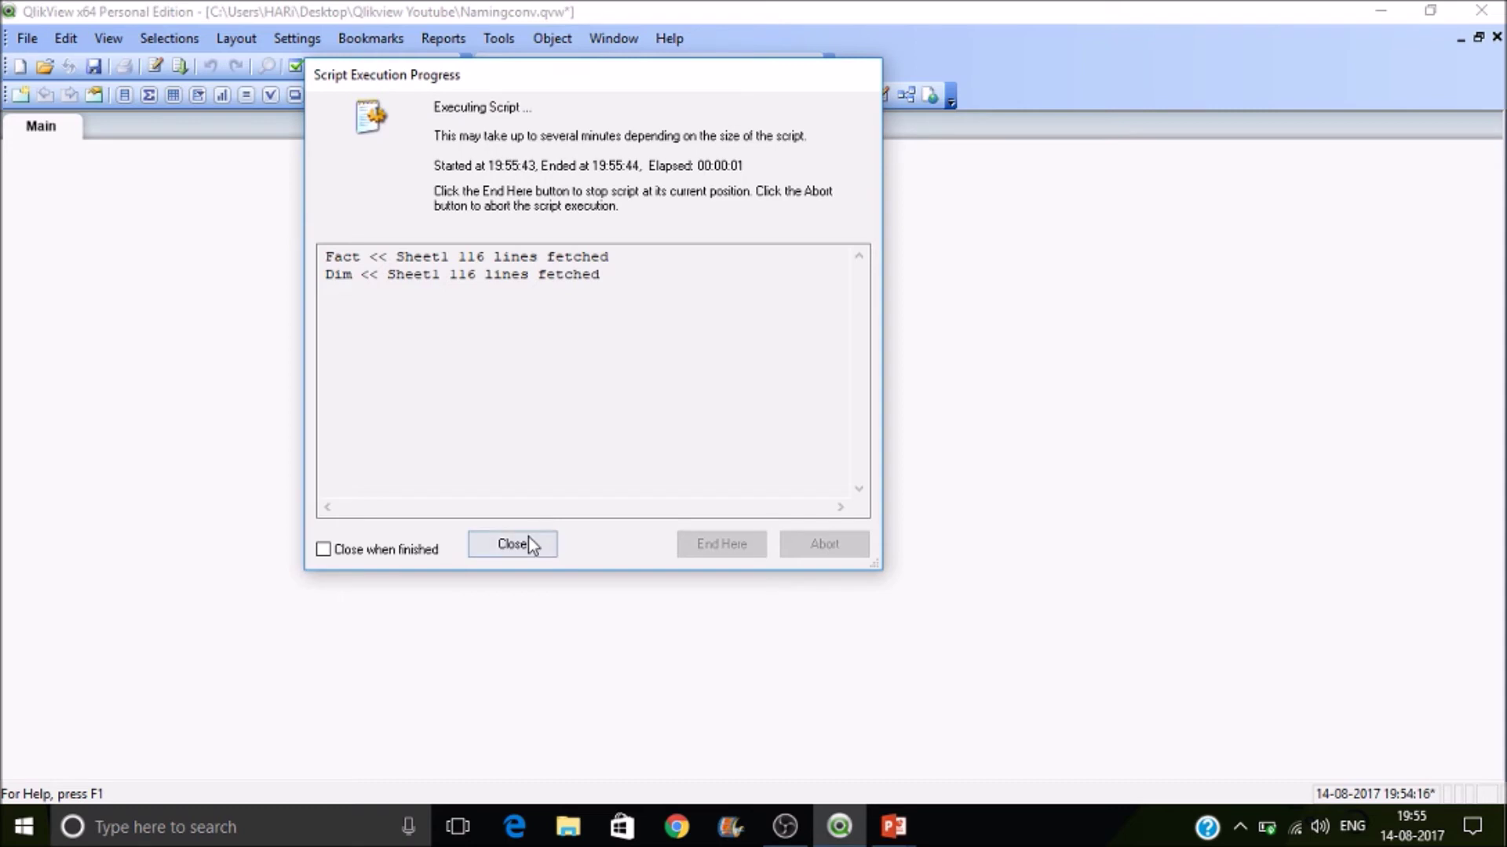
{"action": "left_click", "coordinate": [514, 543]}
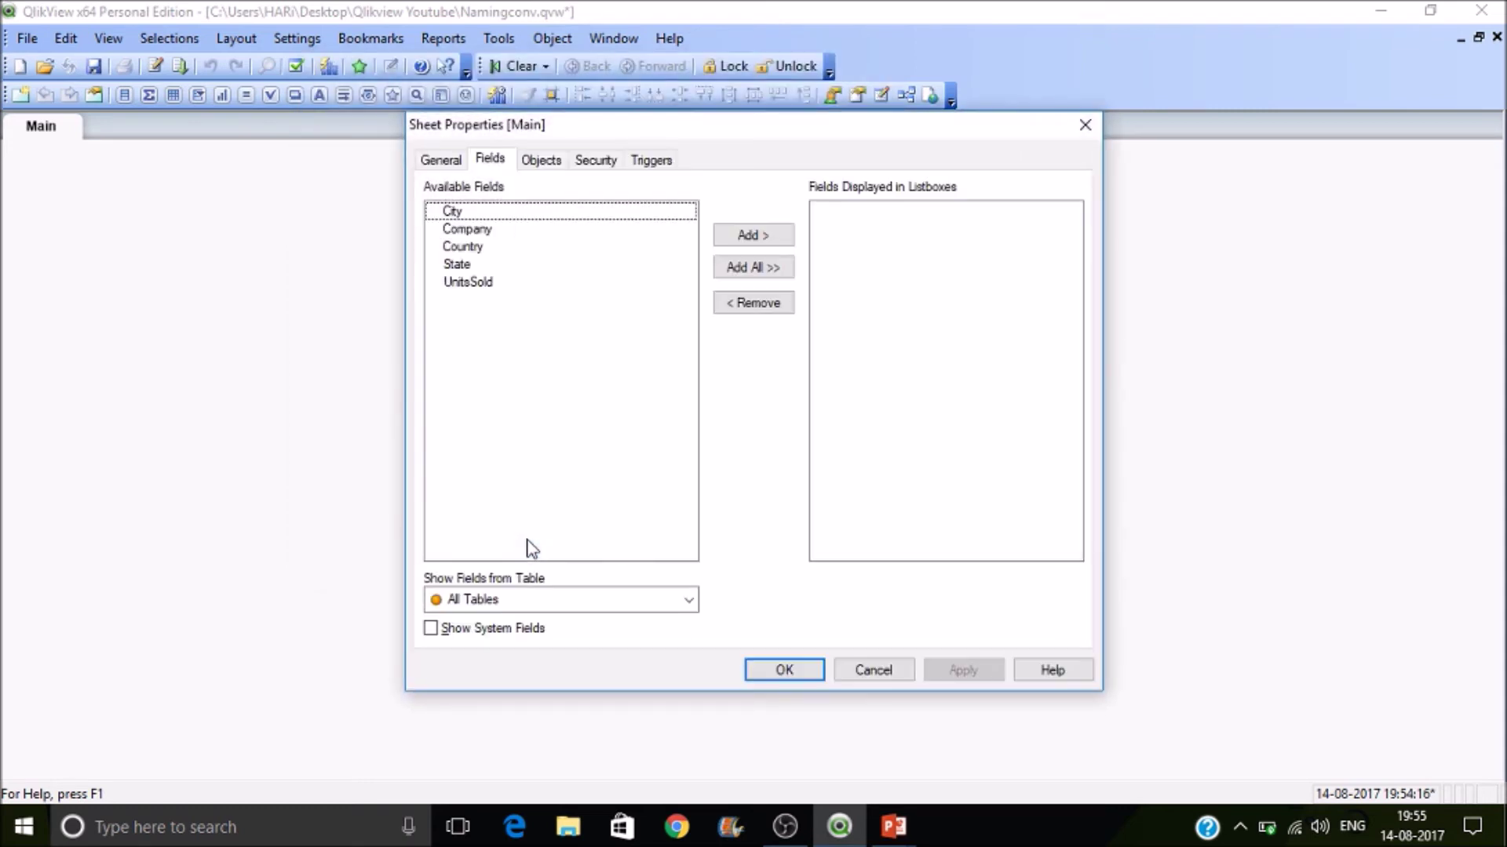
{"action": "key", "text": "Escape"}
{"action": "key", "text": "ctrl+t"}
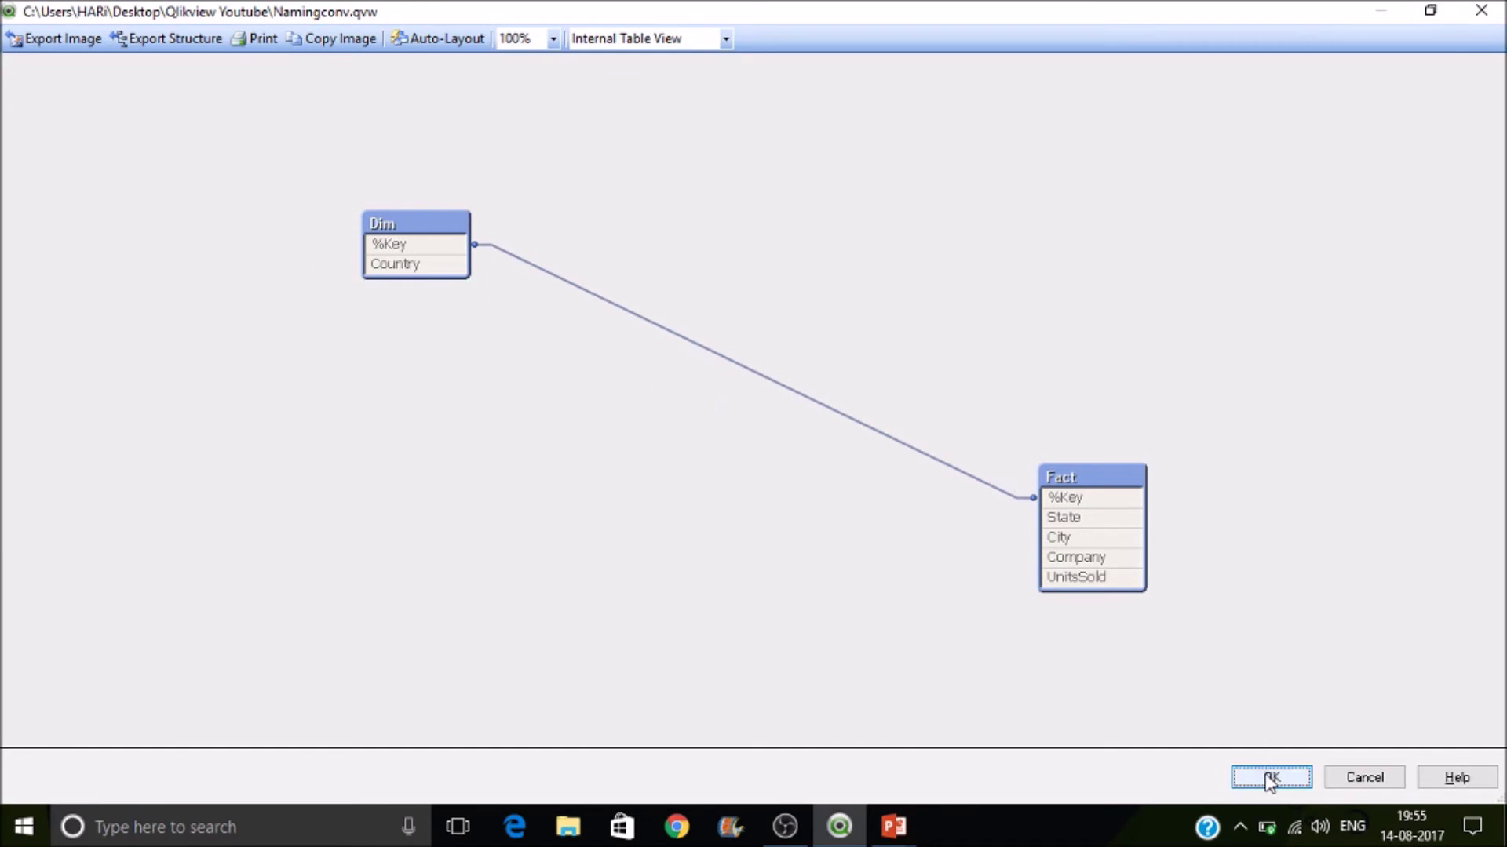
{"action": "left_click", "coordinate": [1267, 776]}
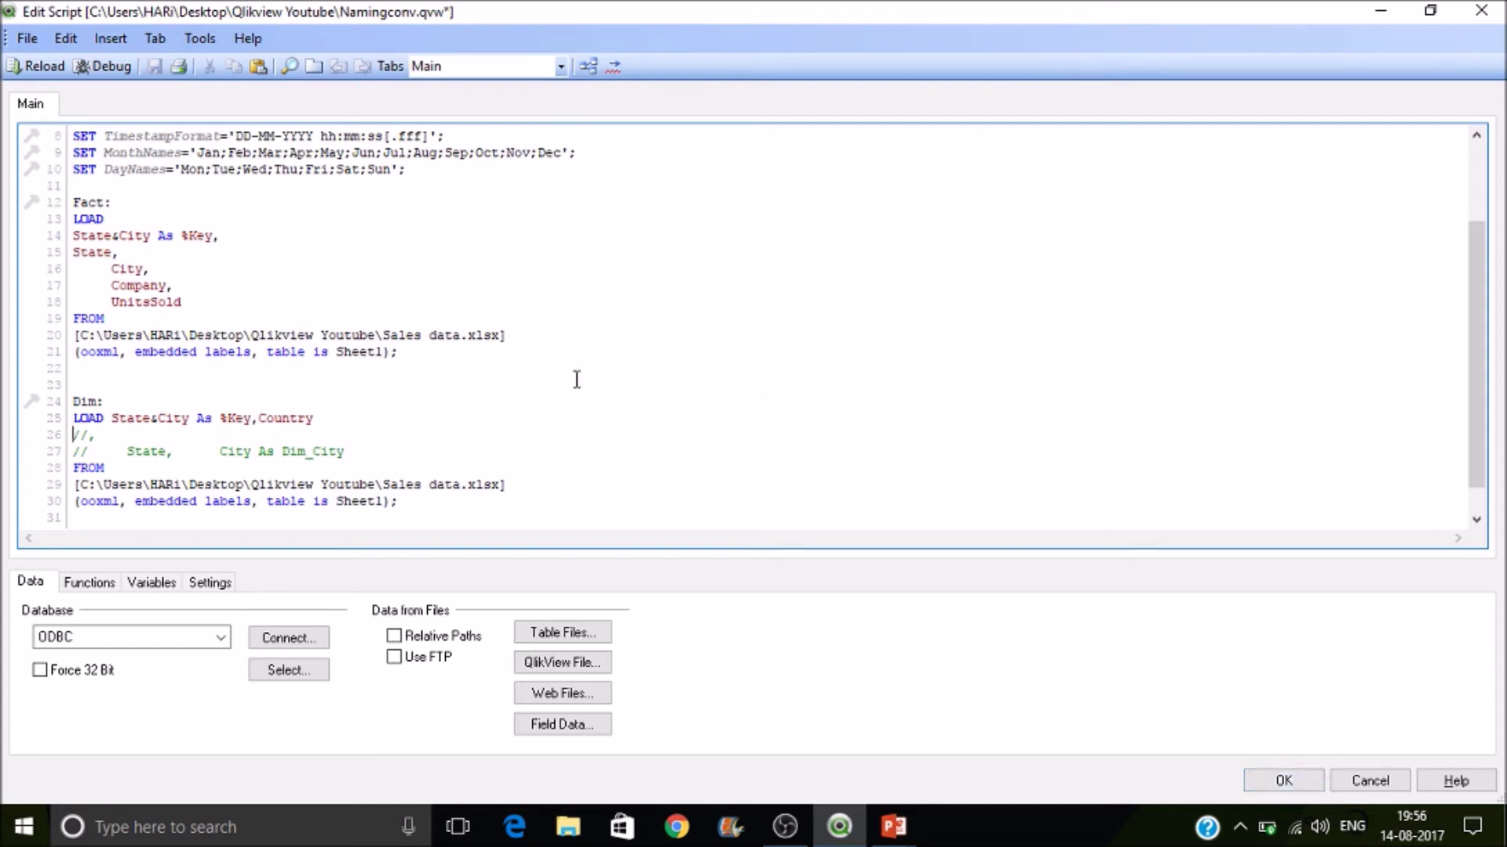
Step: Delete 'State&City As %Key' from the Fact load and the key LOAD expression from Dim
{"action": "left_click_drag", "start_coordinate": [221, 237], "coordinate": [72, 239]}
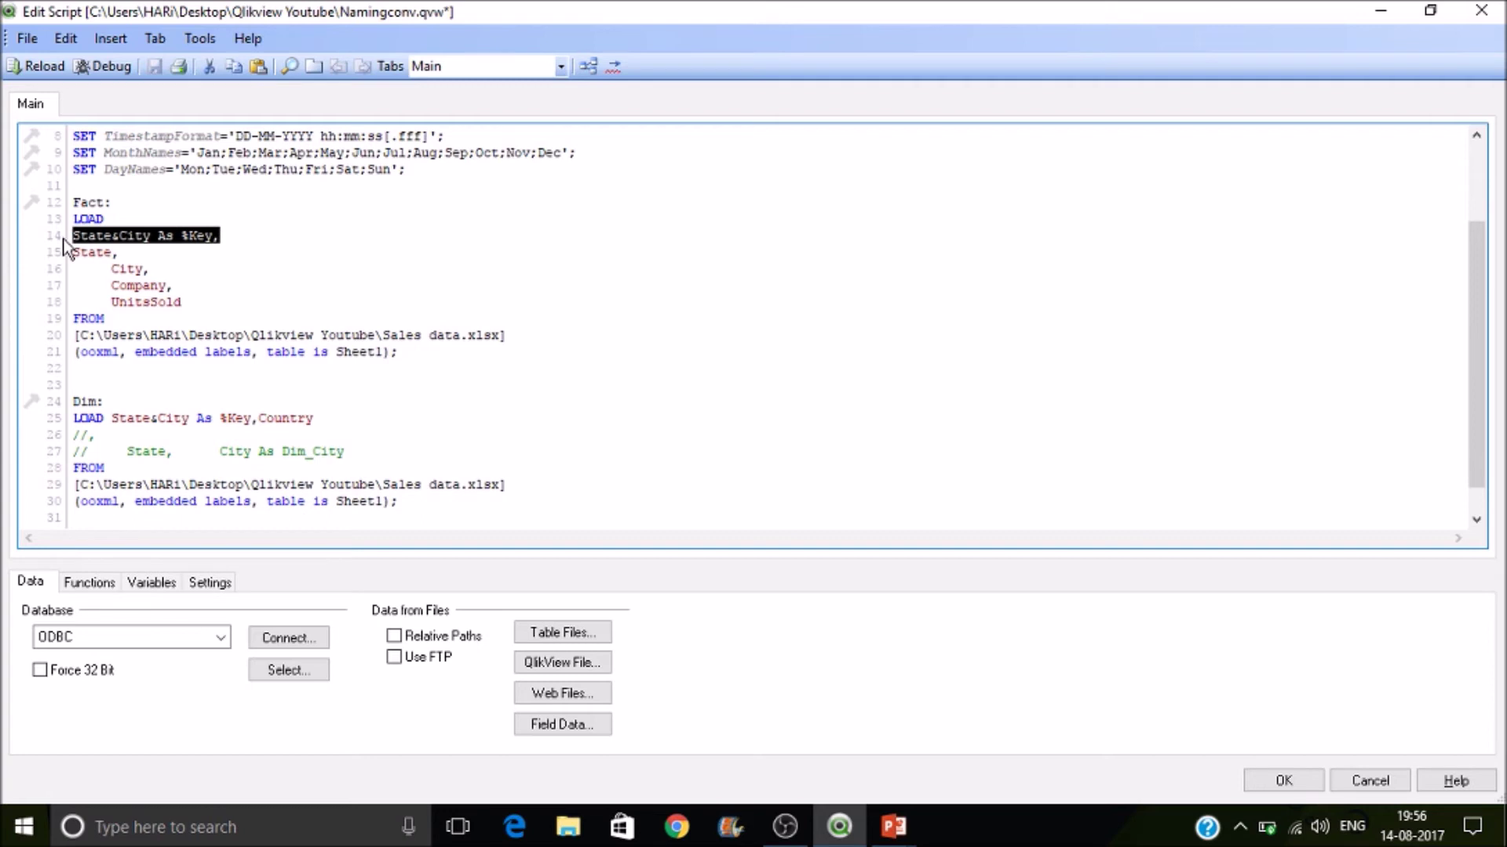
{"action": "key", "text": "Delete"}
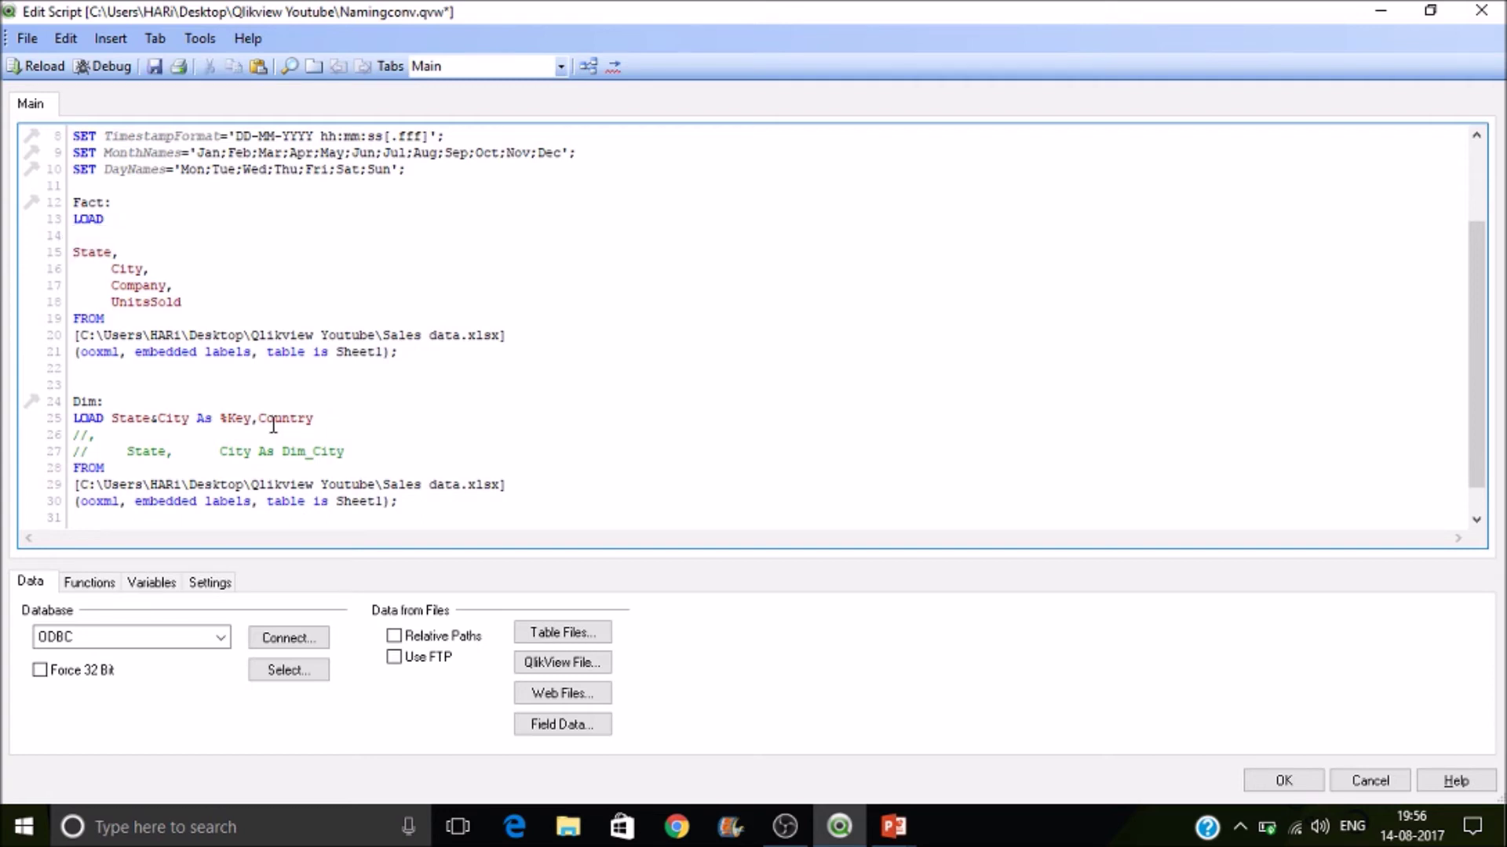
{"action": "left_click_drag", "start_coordinate": [258, 418], "coordinate": [72, 418]}
{"action": "key", "text": "Delete"}
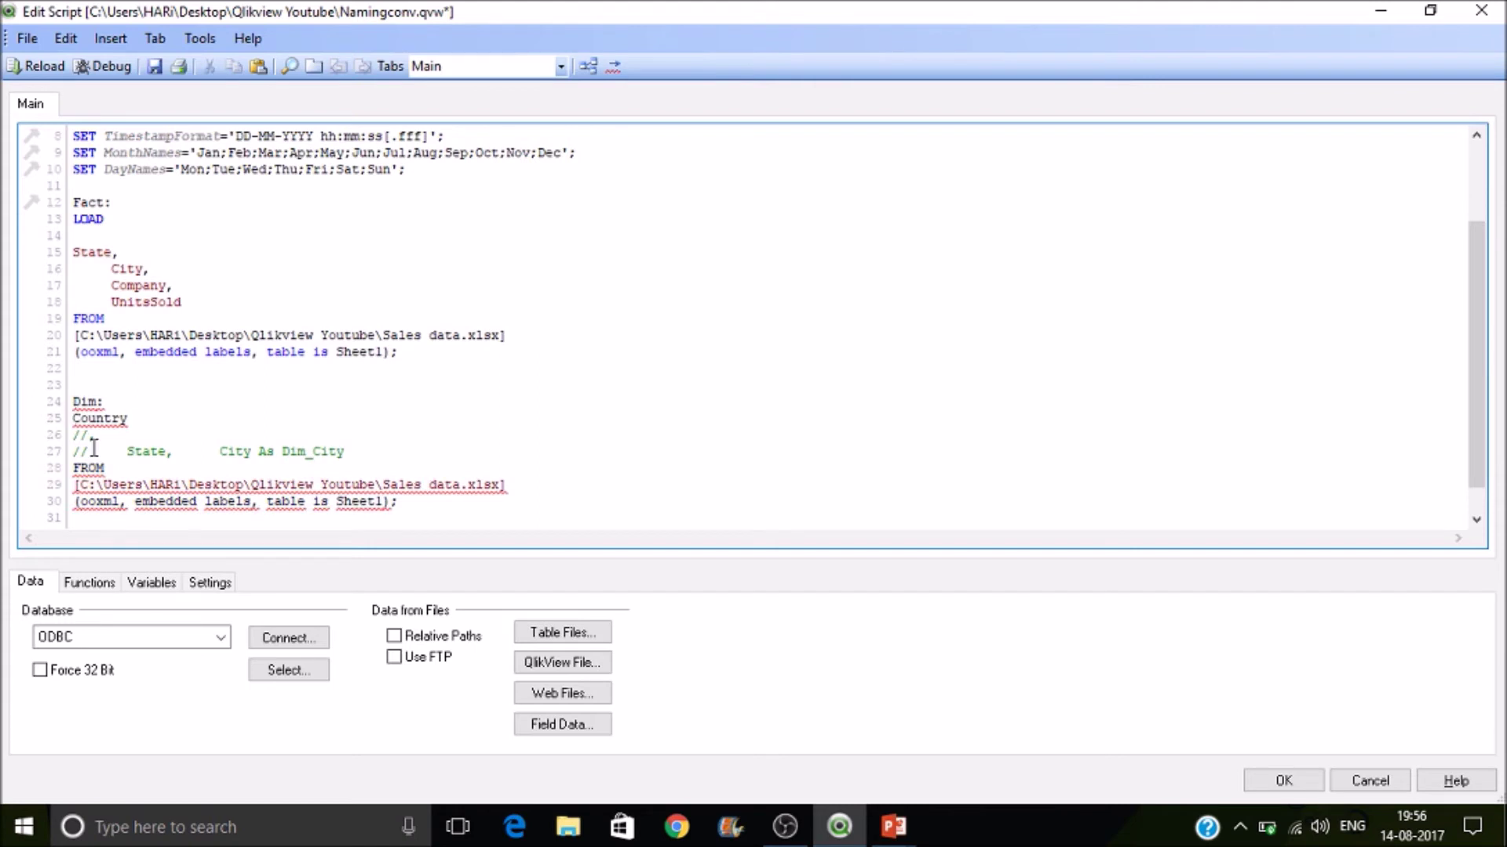
Step: Rewrite the commented Dim lines as 'Load Country, State', with City on its own line
{"action": "left_click_drag", "start_coordinate": [370, 450], "coordinate": [67, 436]}
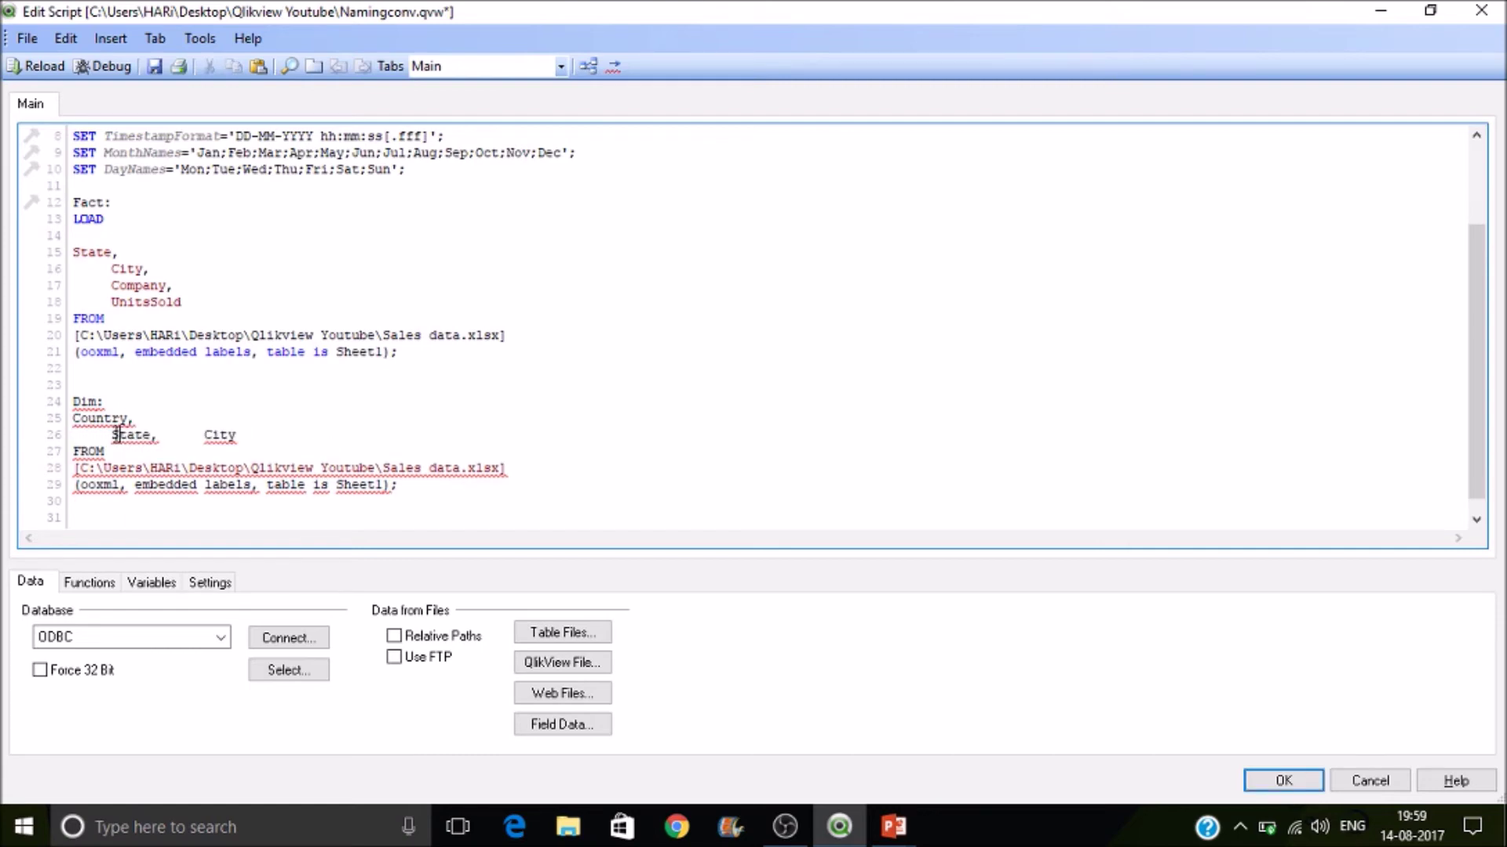
{"action": "left_click_drag", "start_coordinate": [110, 434], "coordinate": [68, 440]}
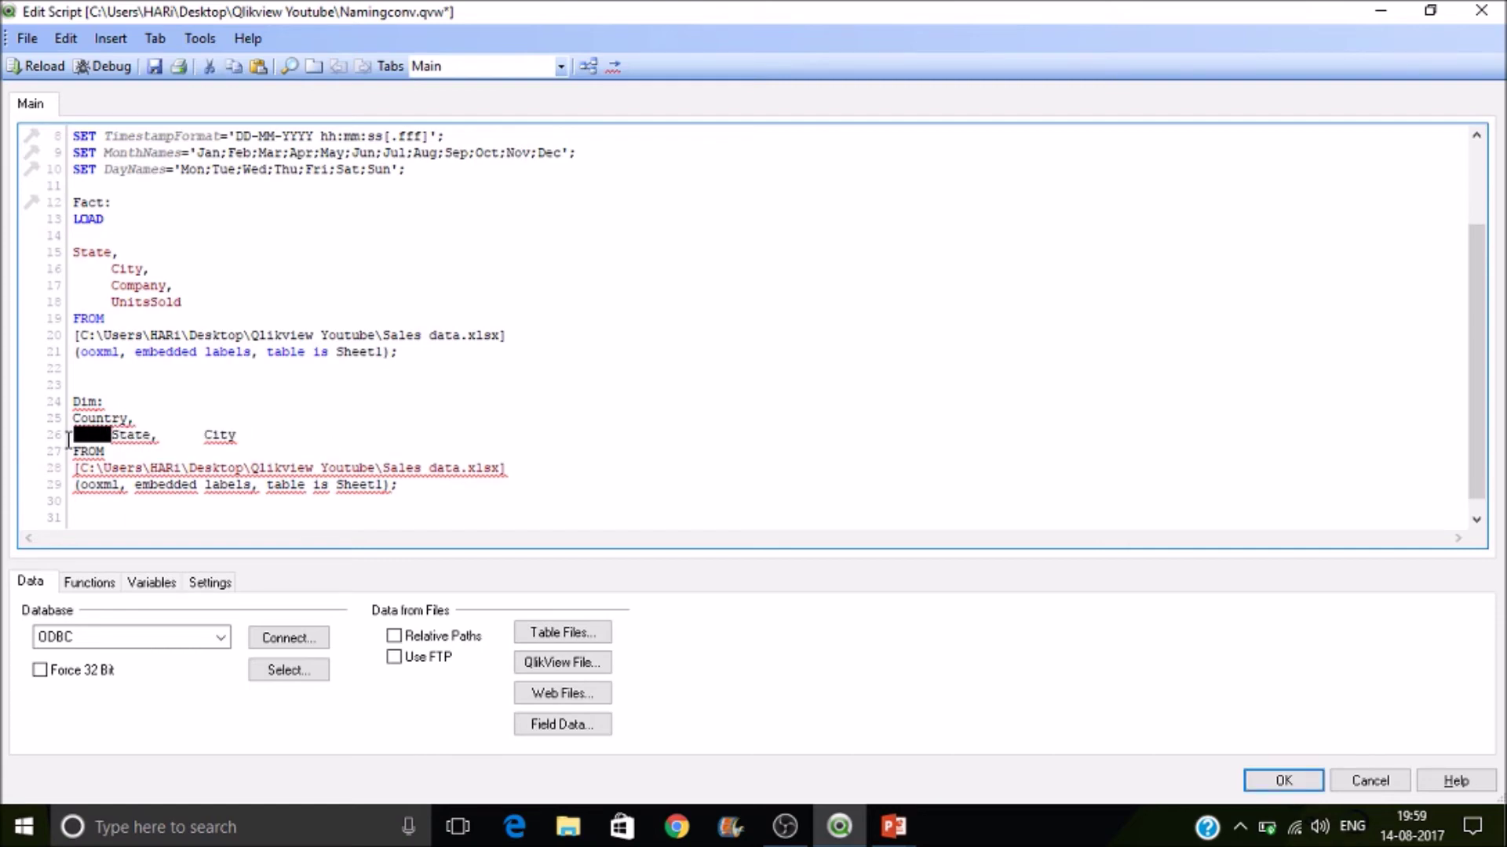
{"action": "key", "text": "BackSpace"}
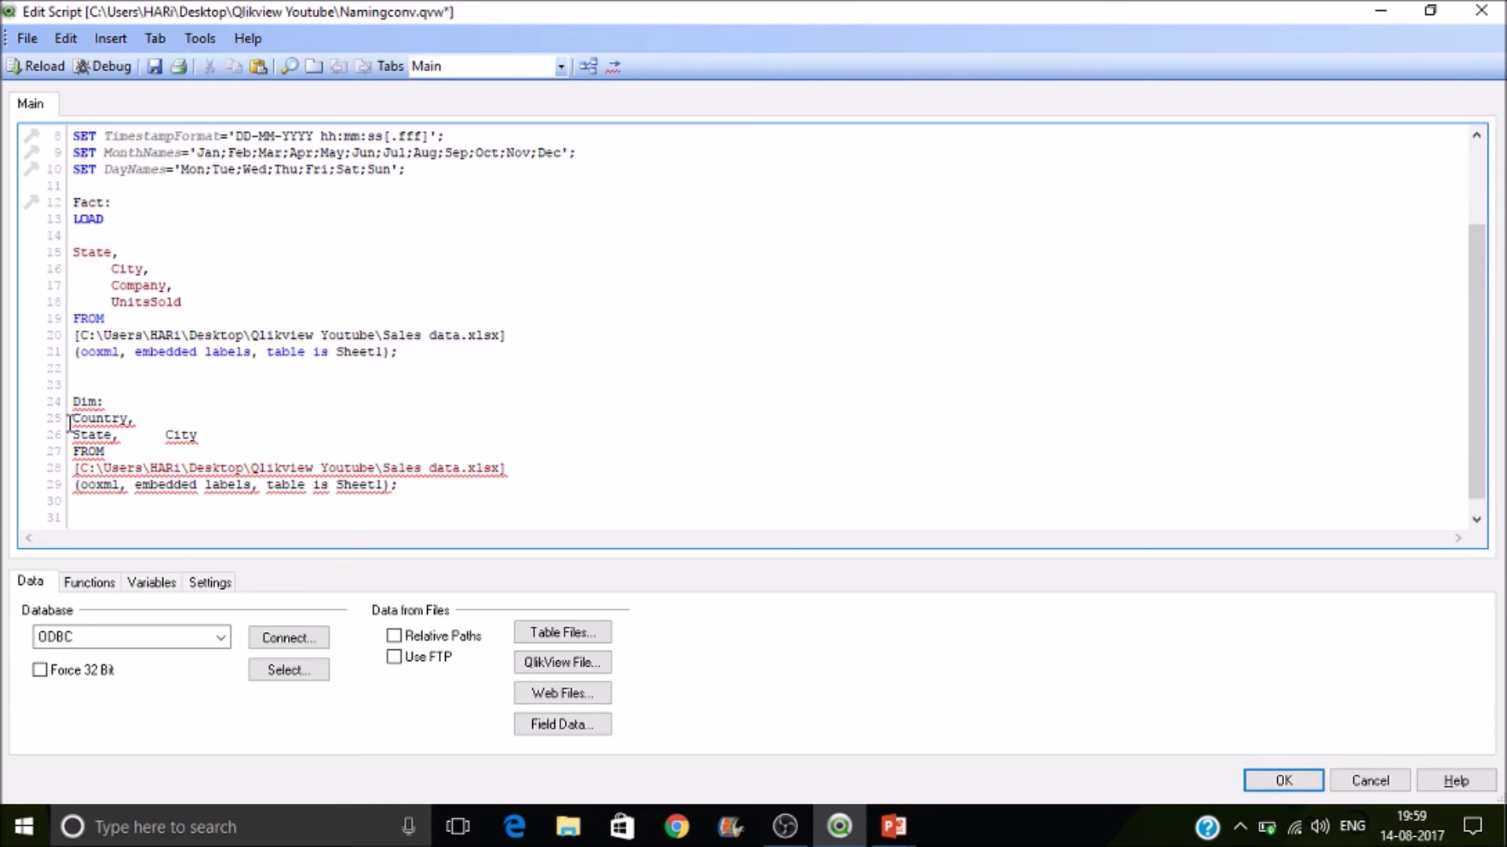
{"action": "type", "text": "Load"}
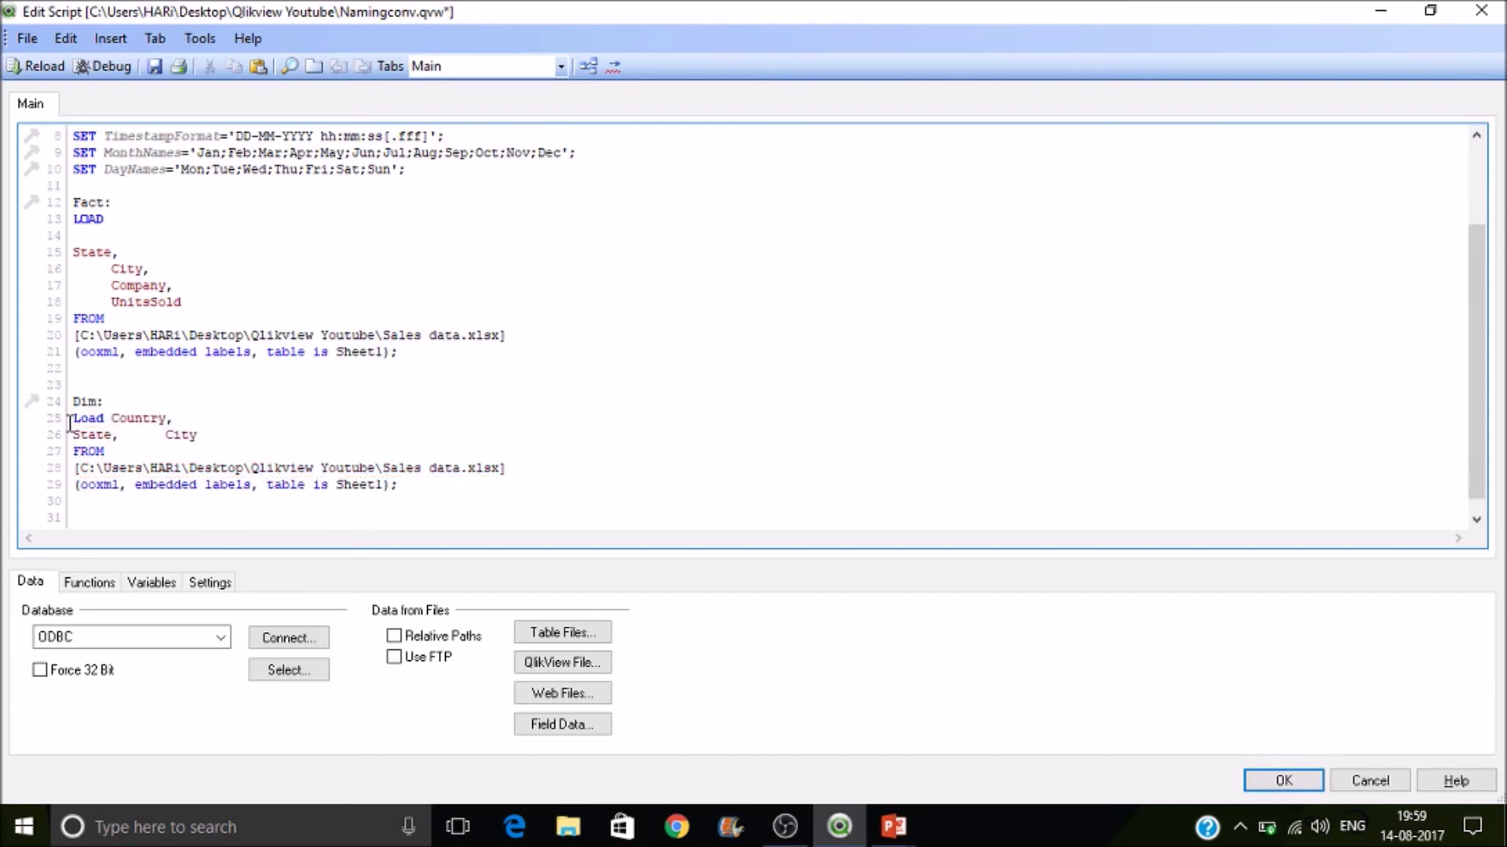
{"action": "left_click", "coordinate": [165, 436]}
{"action": "key", "text": "Return"}
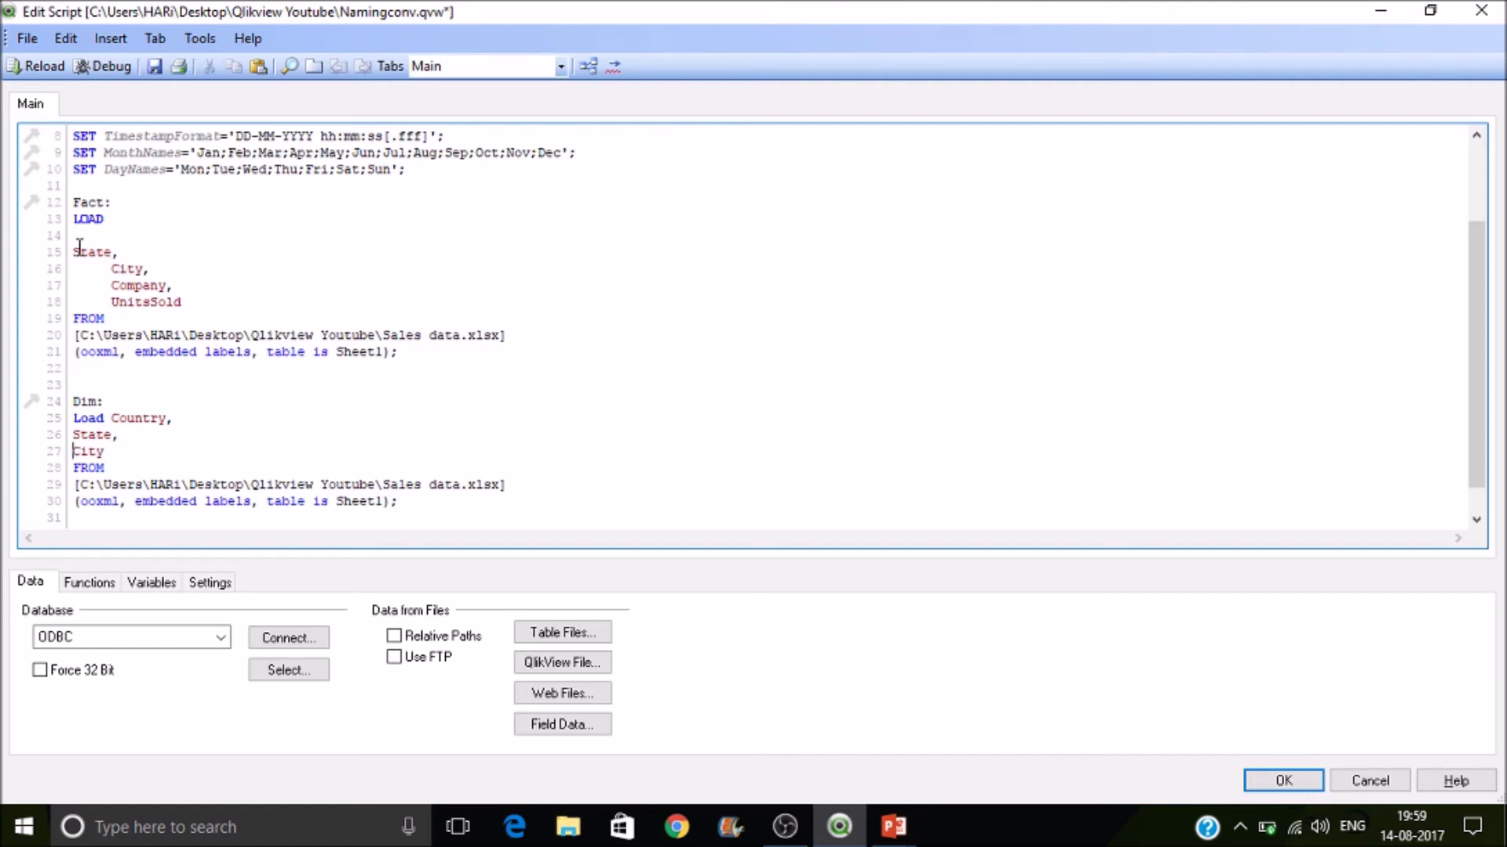
Step: Add 'QUALIFY City;' on the empty line above the Dim load
{"action": "left_click", "coordinate": [75, 385]}
{"action": "type", "text": "Qua"}
{"action": "key", "text": "Return"}
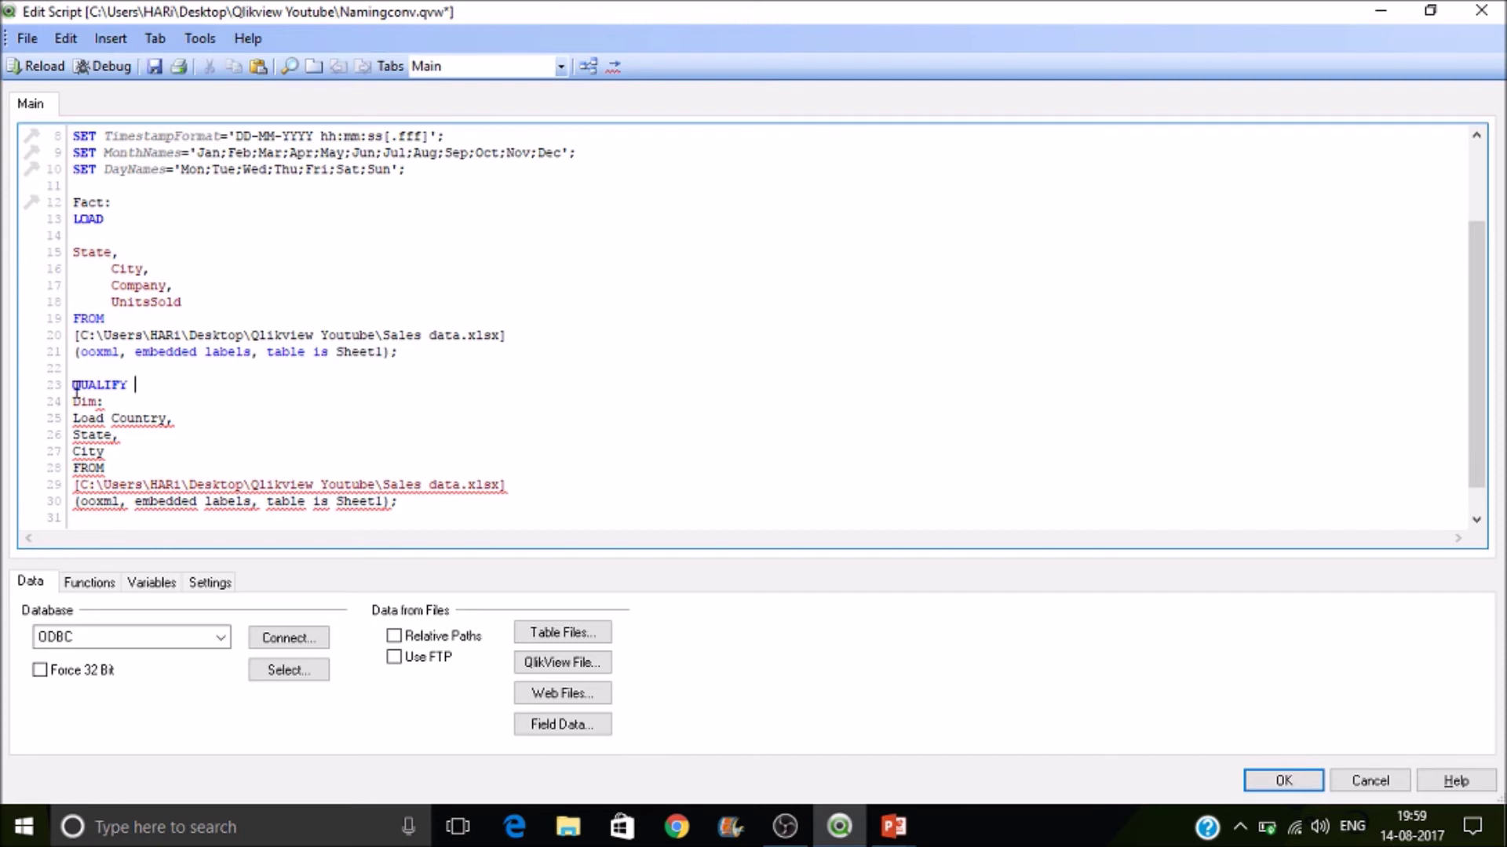
{"action": "double_click", "coordinate": [94, 452]}
{"action": "key", "text": "ctrl+c"}
{"action": "left_click", "coordinate": [146, 384]}
{"action": "key", "text": "ctrl+v"}
{"action": "type", "text": ";"}
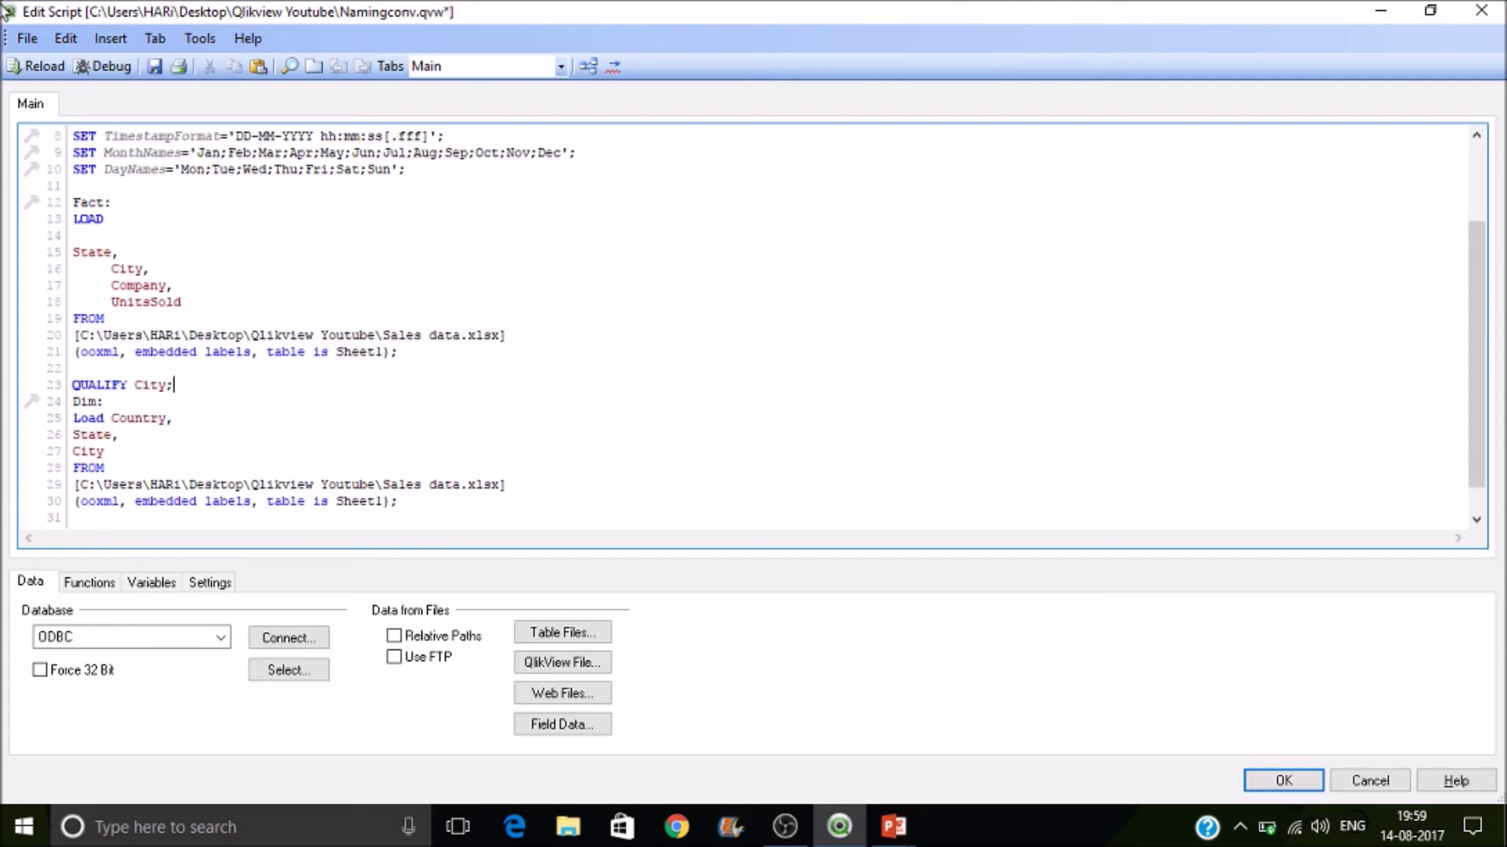
Step: Reload the script, then close the progress report and sheet properties
{"action": "left_click", "coordinate": [40, 67]}
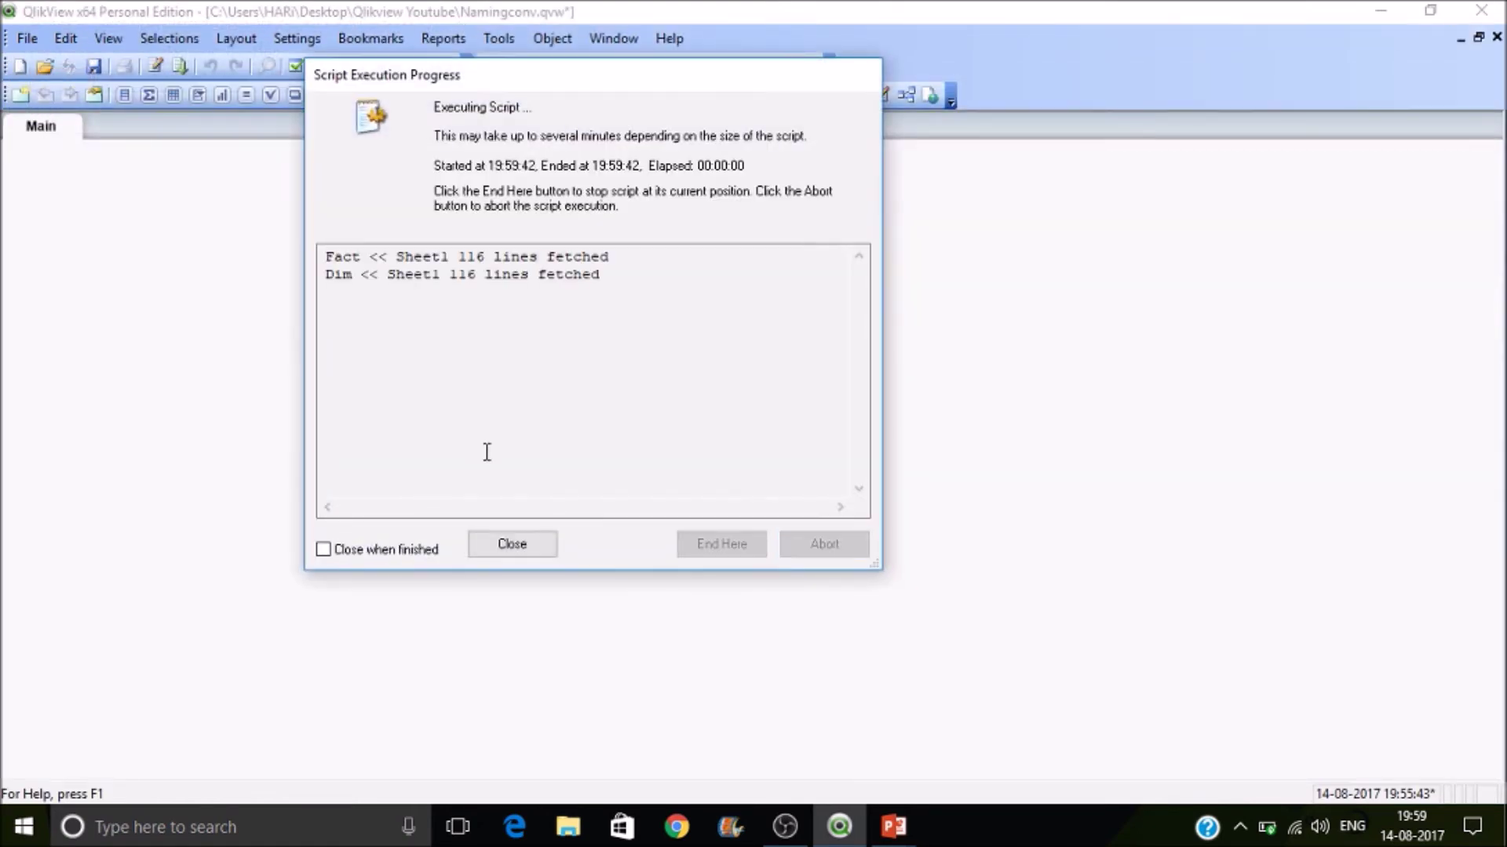
{"action": "left_click", "coordinate": [519, 546]}
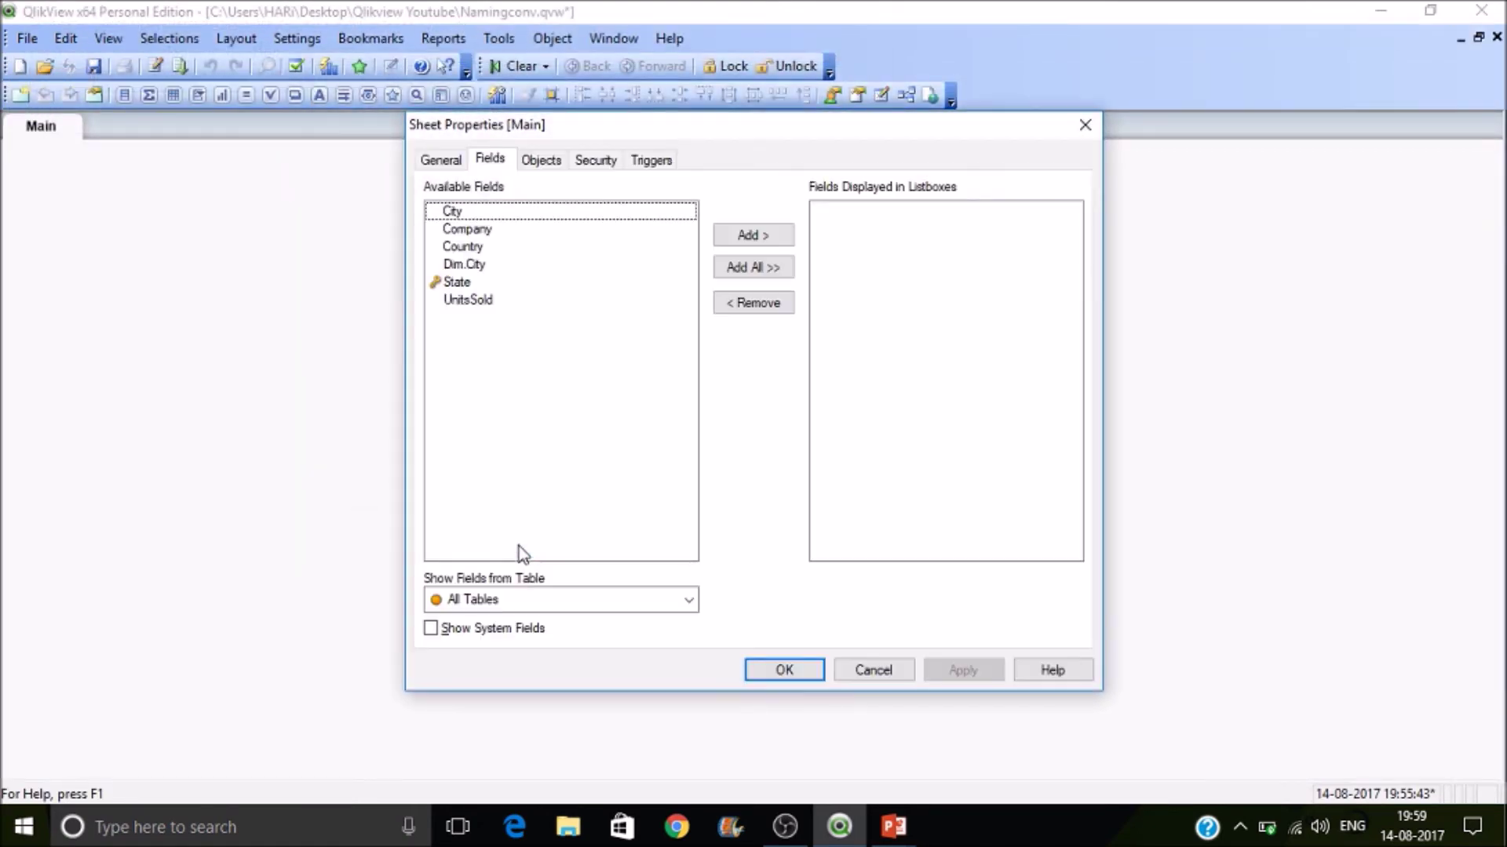
{"action": "key", "text": "Return"}
Step: Confirm in the Table Viewer that Dim shows Dim.City and links to Fact through State
{"action": "key", "text": "ctrl+t"}
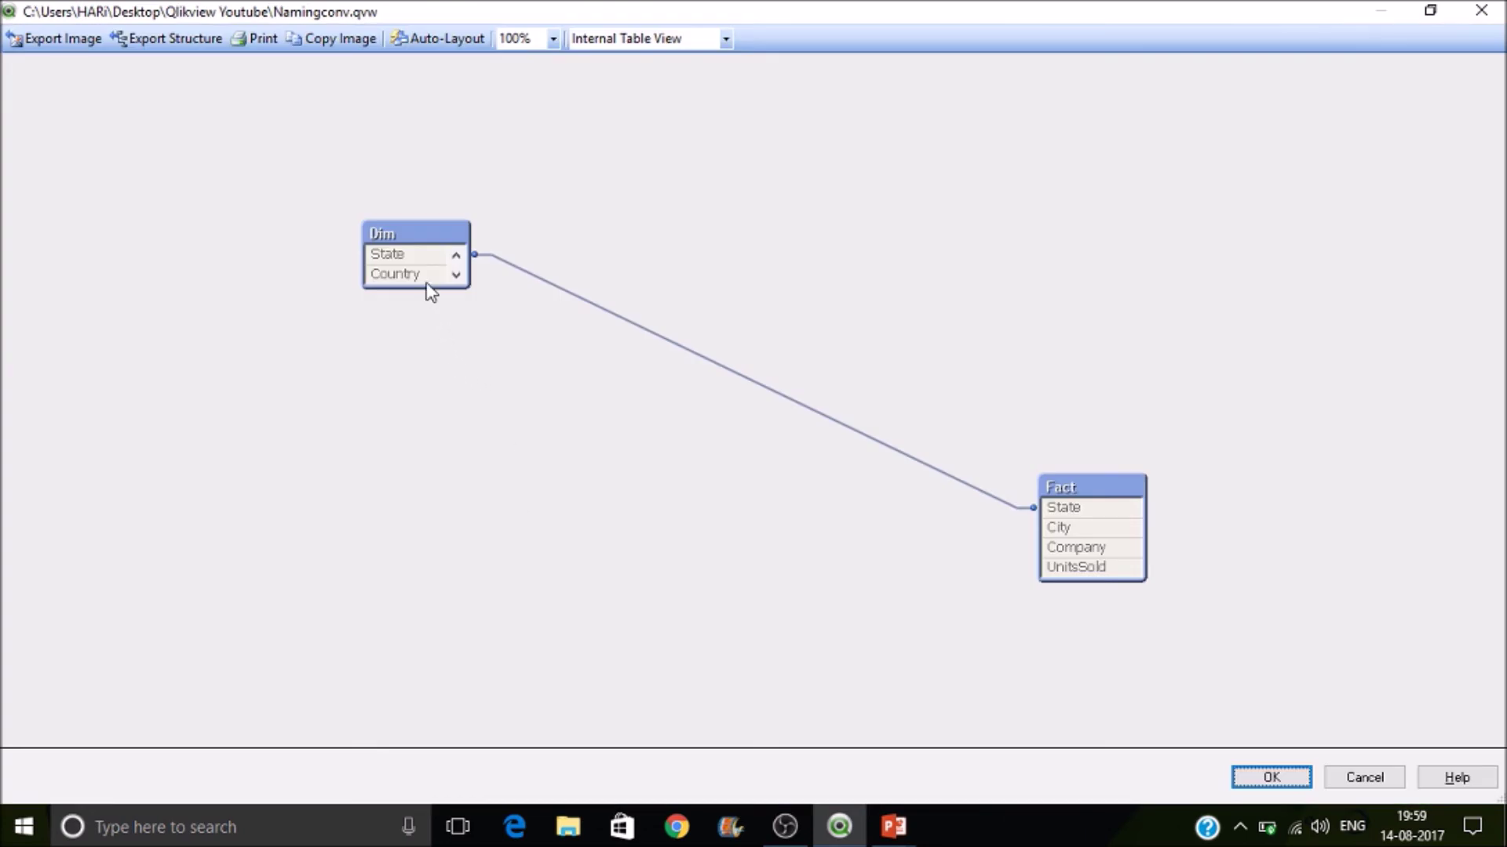
{"action": "mouse_move", "coordinate": [427, 287]}
{"action": "left_click_drag", "start_coordinate": [424, 287], "coordinate": [426, 370]}
{"action": "mouse_move", "coordinate": [397, 310]}
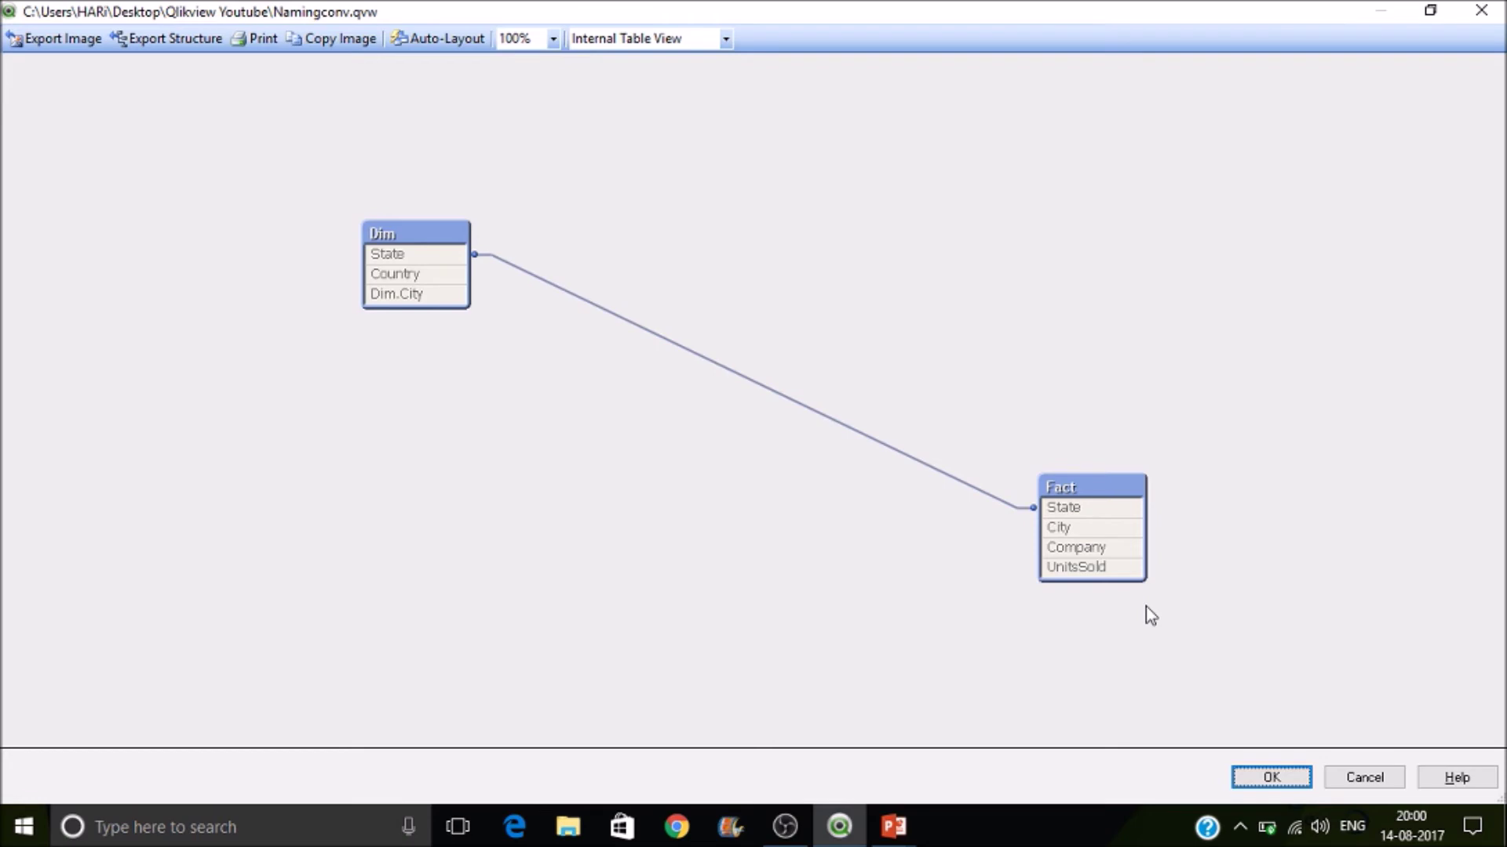
{"action": "mouse_move", "coordinate": [1072, 512]}
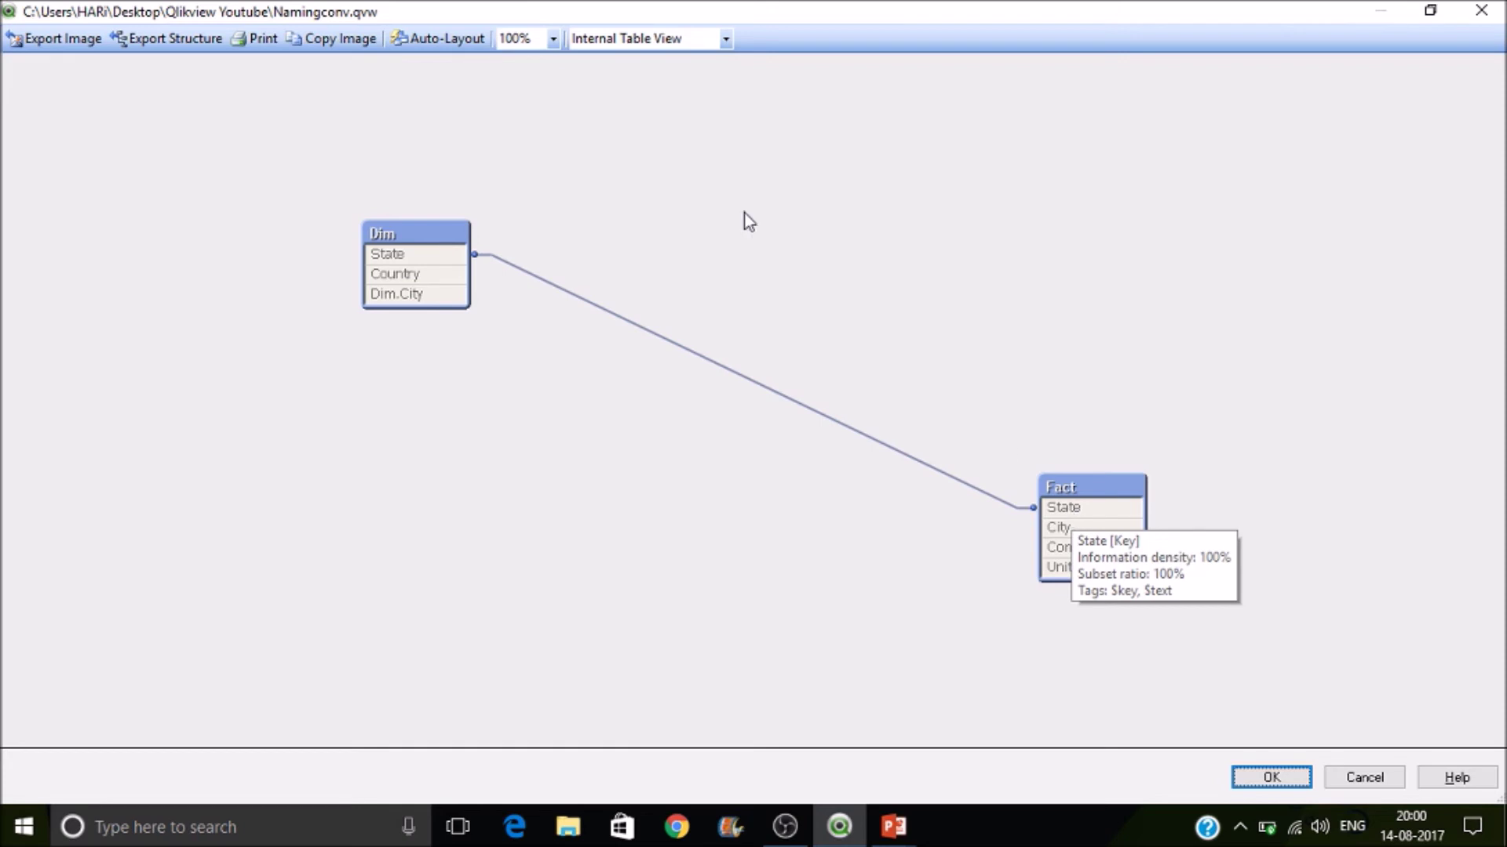
{"action": "mouse_move", "coordinate": [440, 256]}
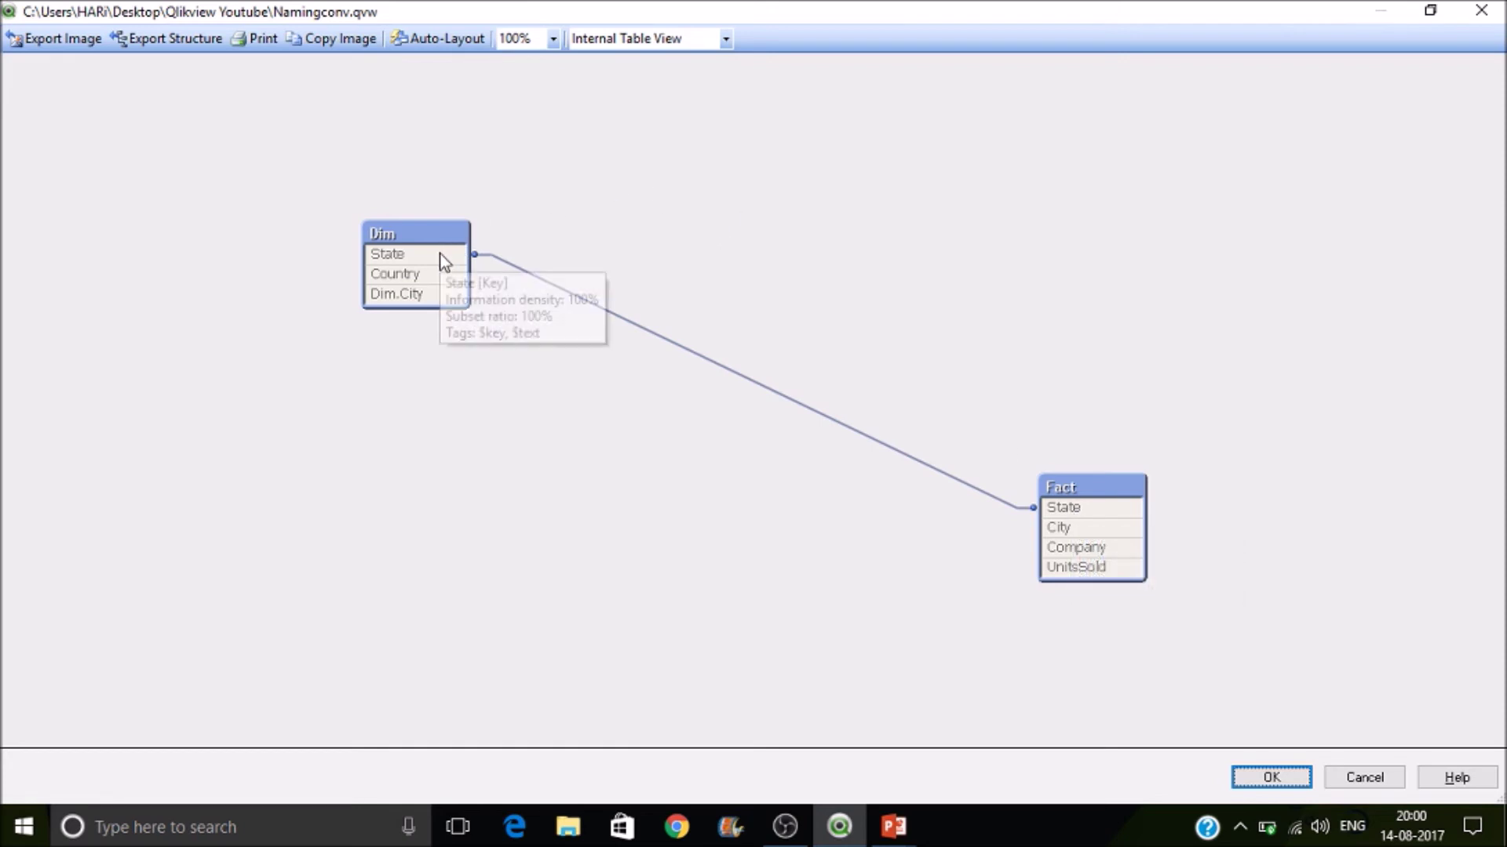
{"action": "left_click", "coordinate": [1271, 778]}
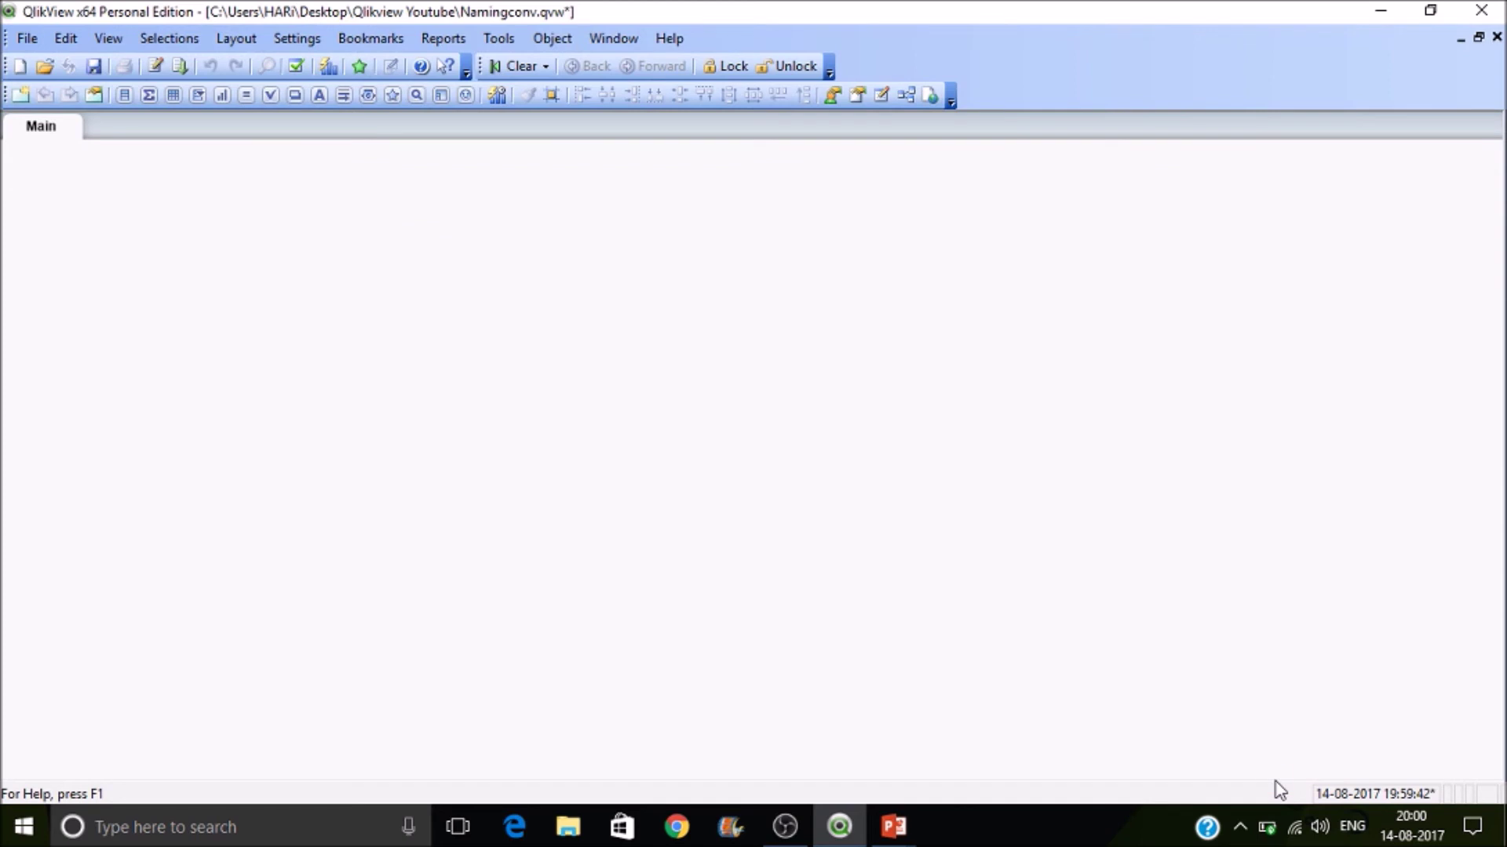
Step: Delete the old Fact and Dim load statements from the script
{"action": "key", "text": "ctrl+e"}
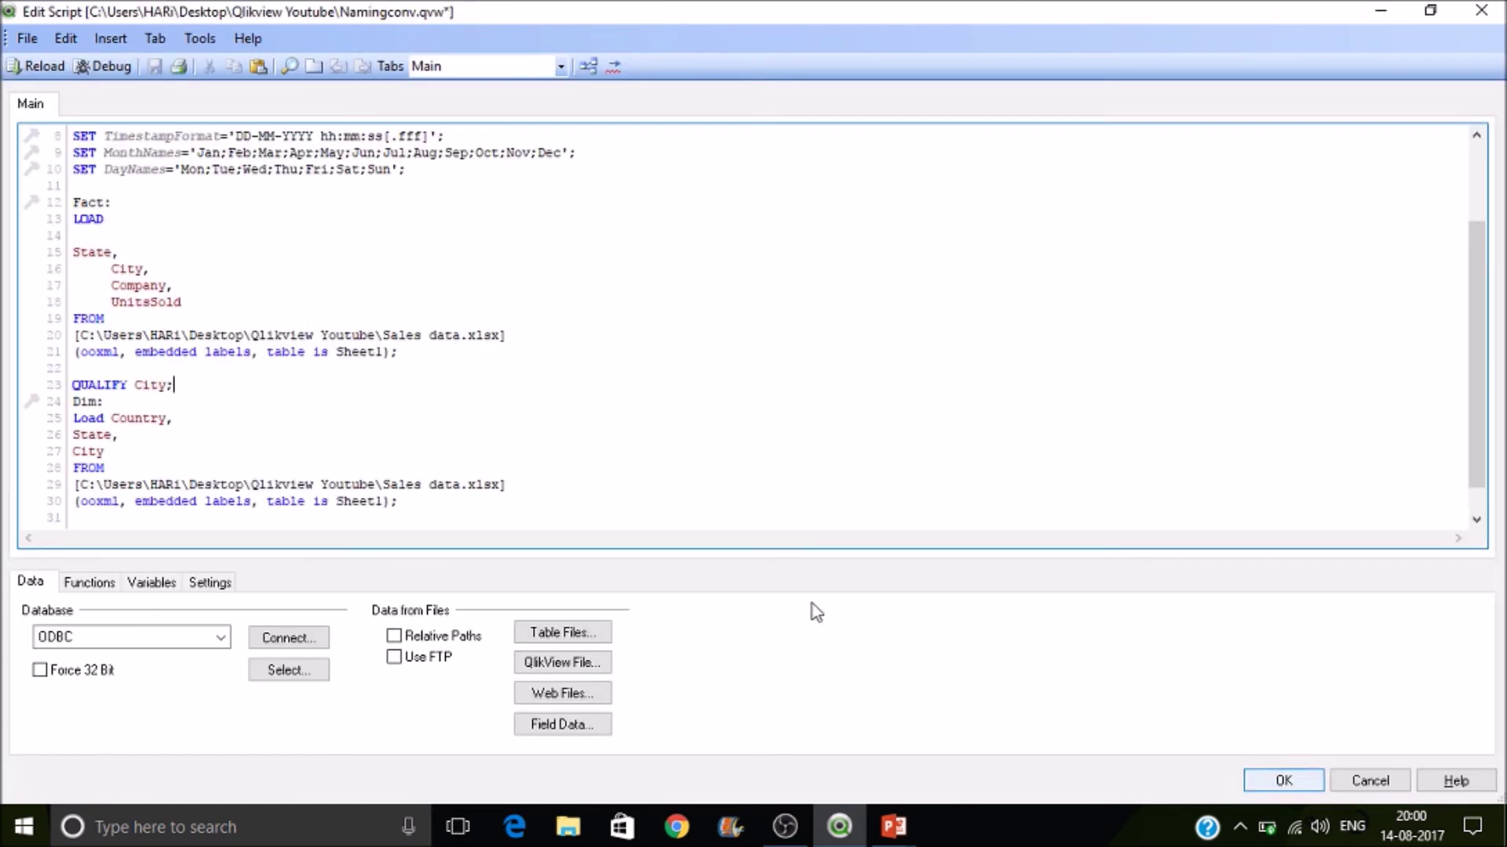
{"action": "left_click_drag", "start_coordinate": [440, 506], "coordinate": [75, 193]}
{"action": "key", "text": "Delete"}
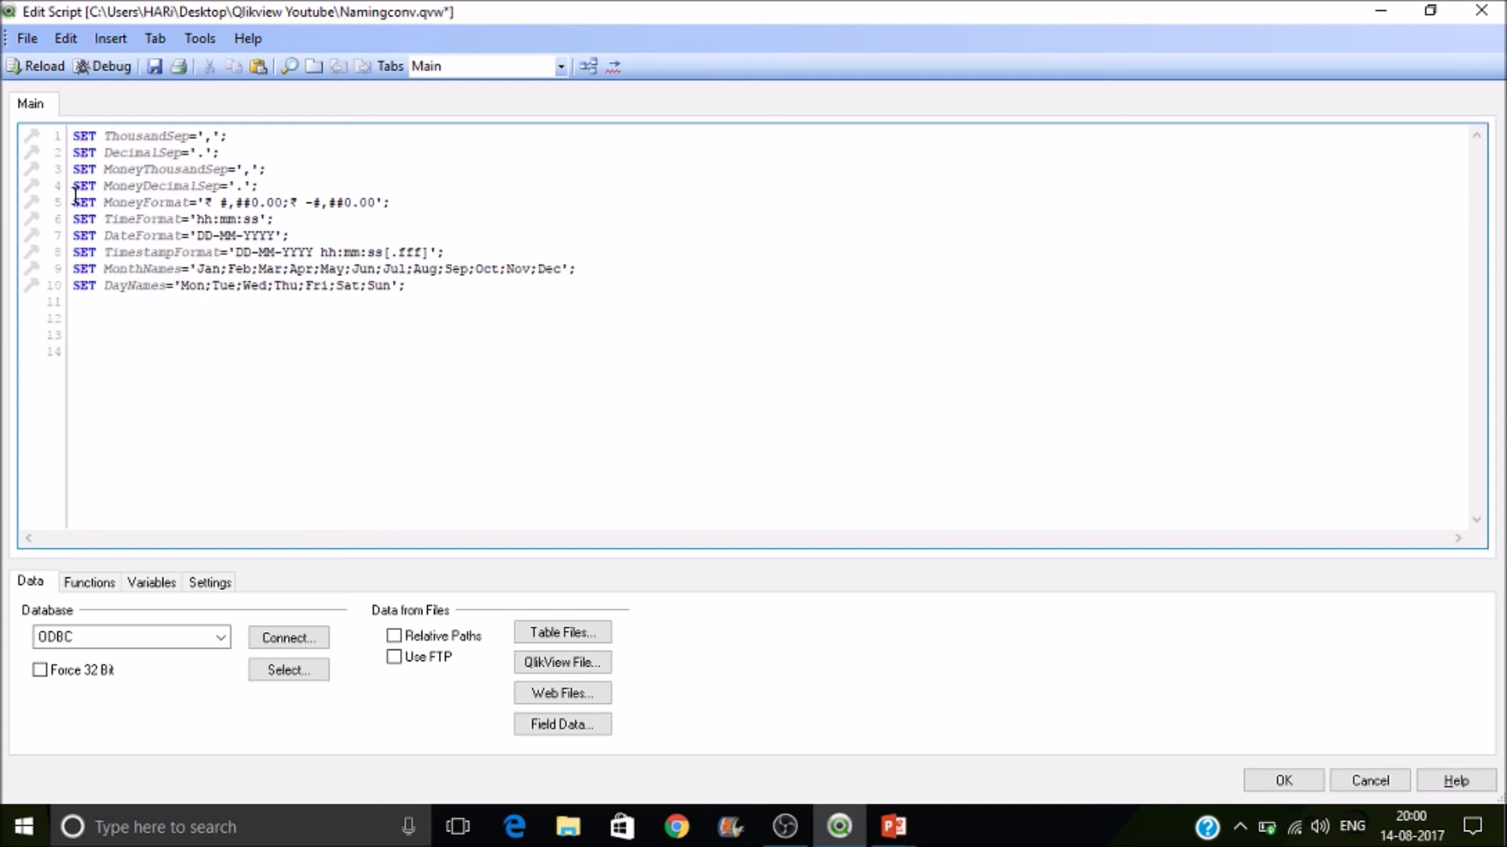
Step: Write 'TableA: LOAD * Inline [ A,B,C / 1,2,3 ];' and select the block
{"action": "type", "text": "TableA:"}
{"action": "key", "text": "Return"}
{"action": "key", "text": "Return"}
{"action": "type", "text": "LOAD"}
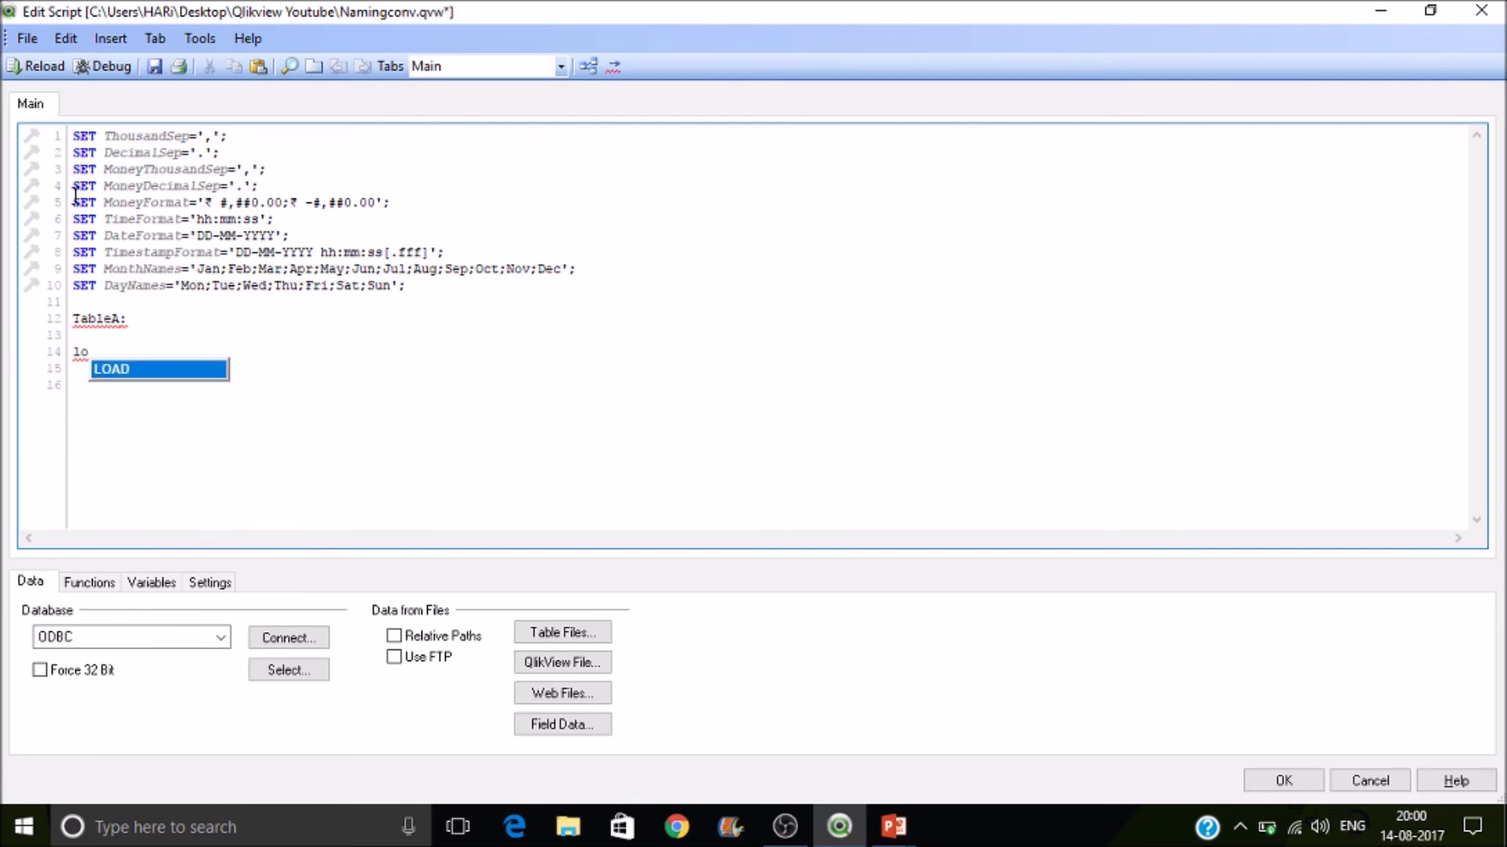
{"action": "type", "text": " * "}
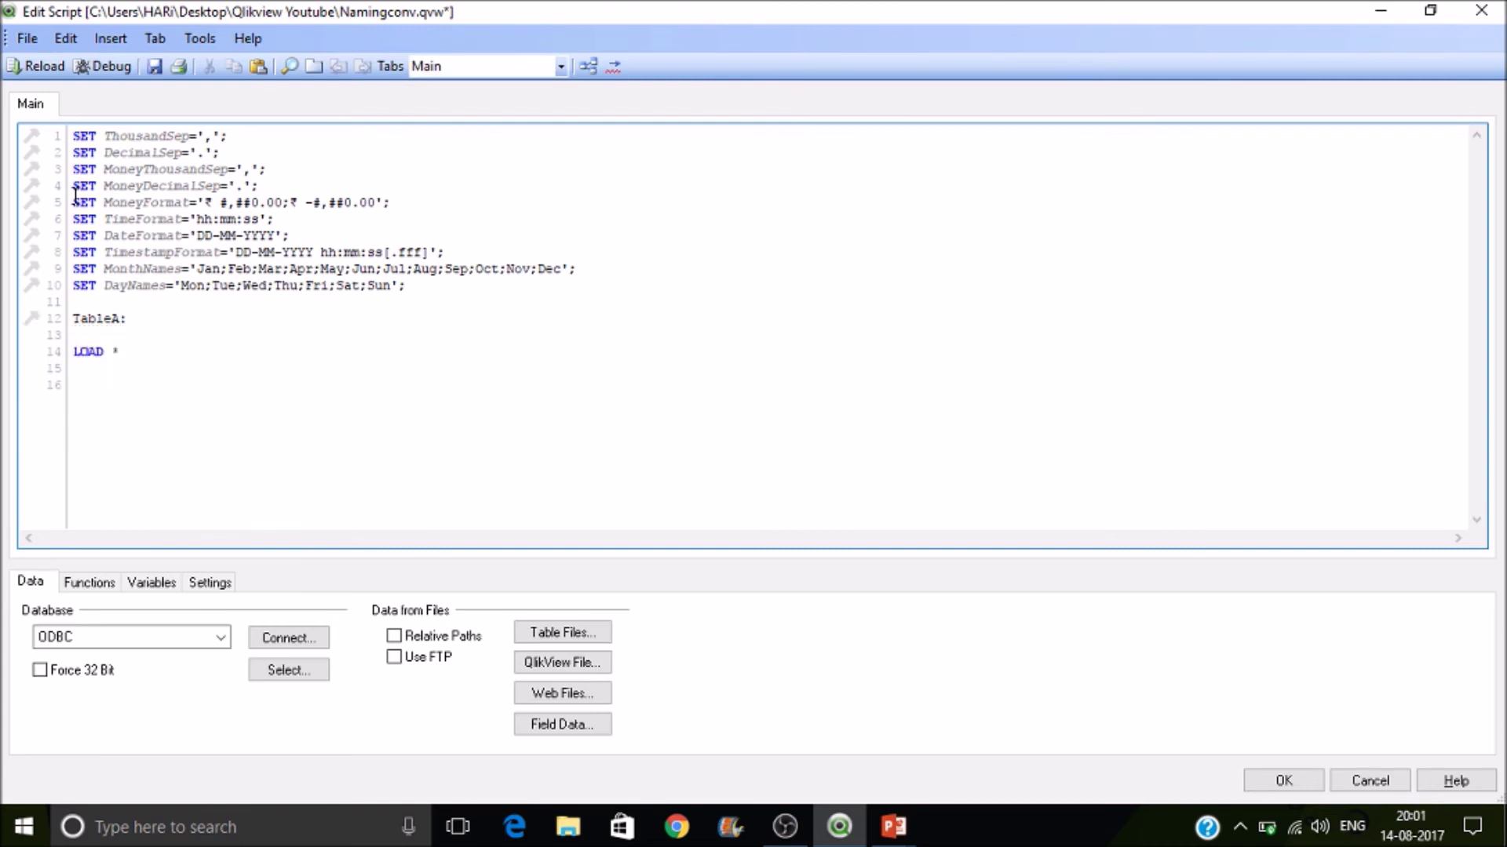
{"action": "type", "text": "Inline [];"}
{"action": "key", "text": "Left"}
{"action": "key", "text": "Left"}
{"action": "key", "text": "Return"}
{"action": "key", "text": "Return"}
{"action": "key", "text": "Return"}
{"action": "type", "text": "A,B,C"}
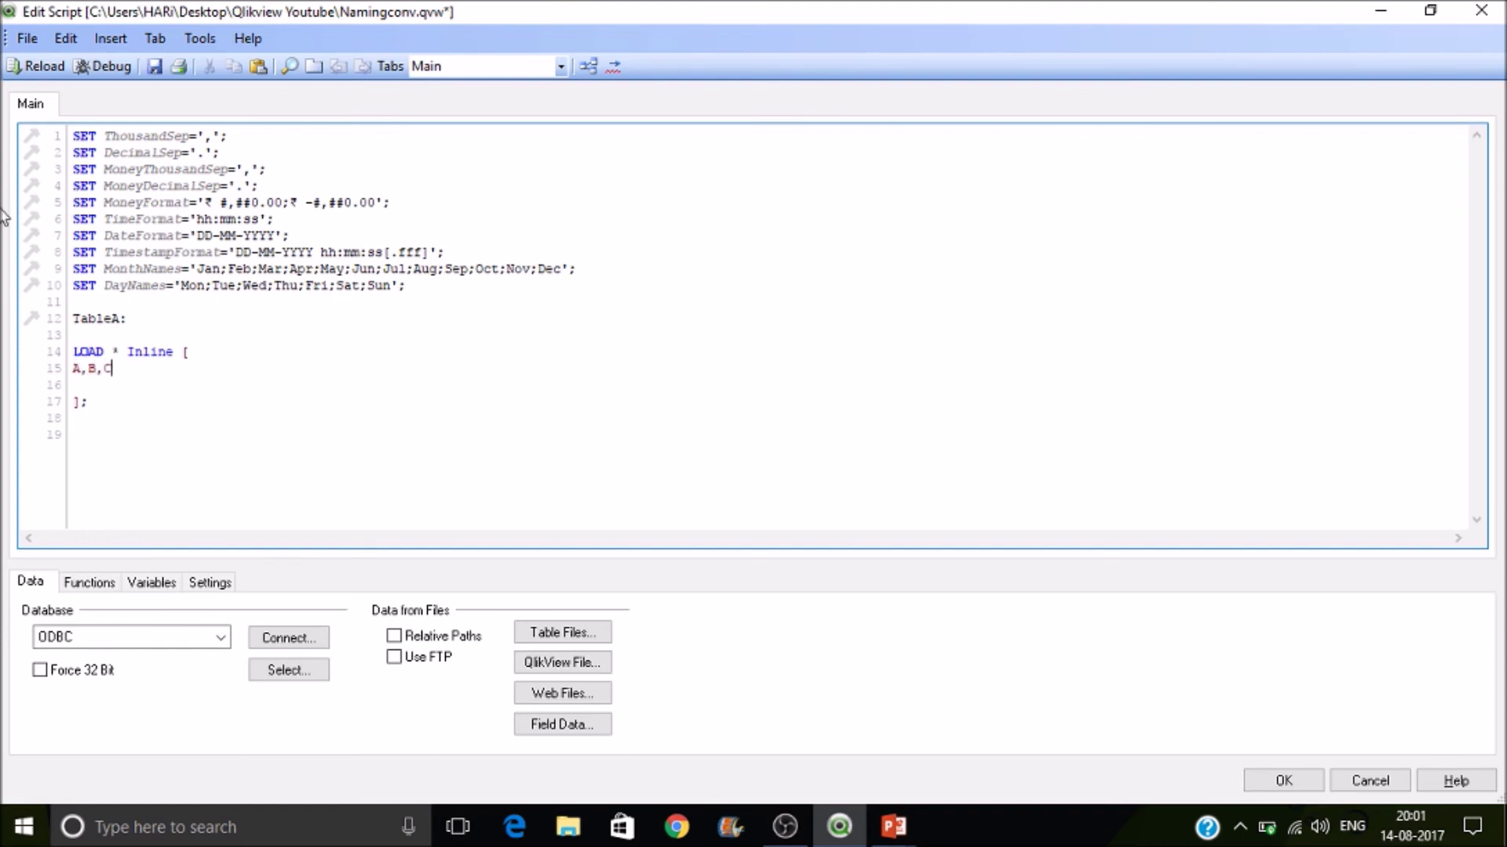
{"action": "key", "text": "Return"}
{"action": "type", "text": "1,2,3"}
{"action": "left_click_drag", "start_coordinate": [95, 422], "coordinate": [73, 319]}
Step: Paste a copy of the TableA inline load below it and rename it TableB
{"action": "key", "text": "ctrl+c"}
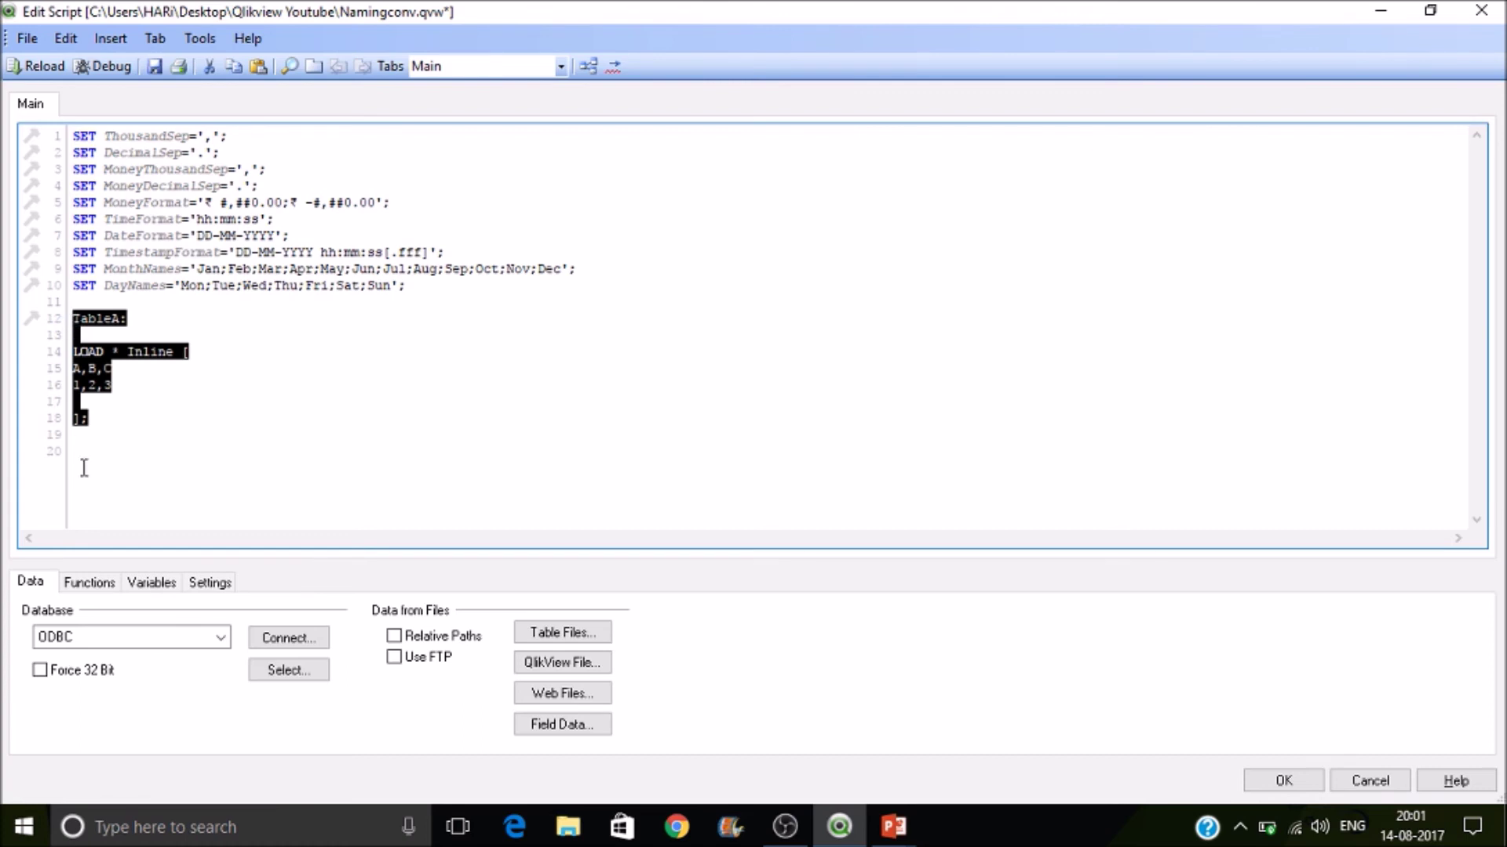
{"action": "left_click", "coordinate": [81, 452]}
{"action": "key", "text": "ctrl+v"}
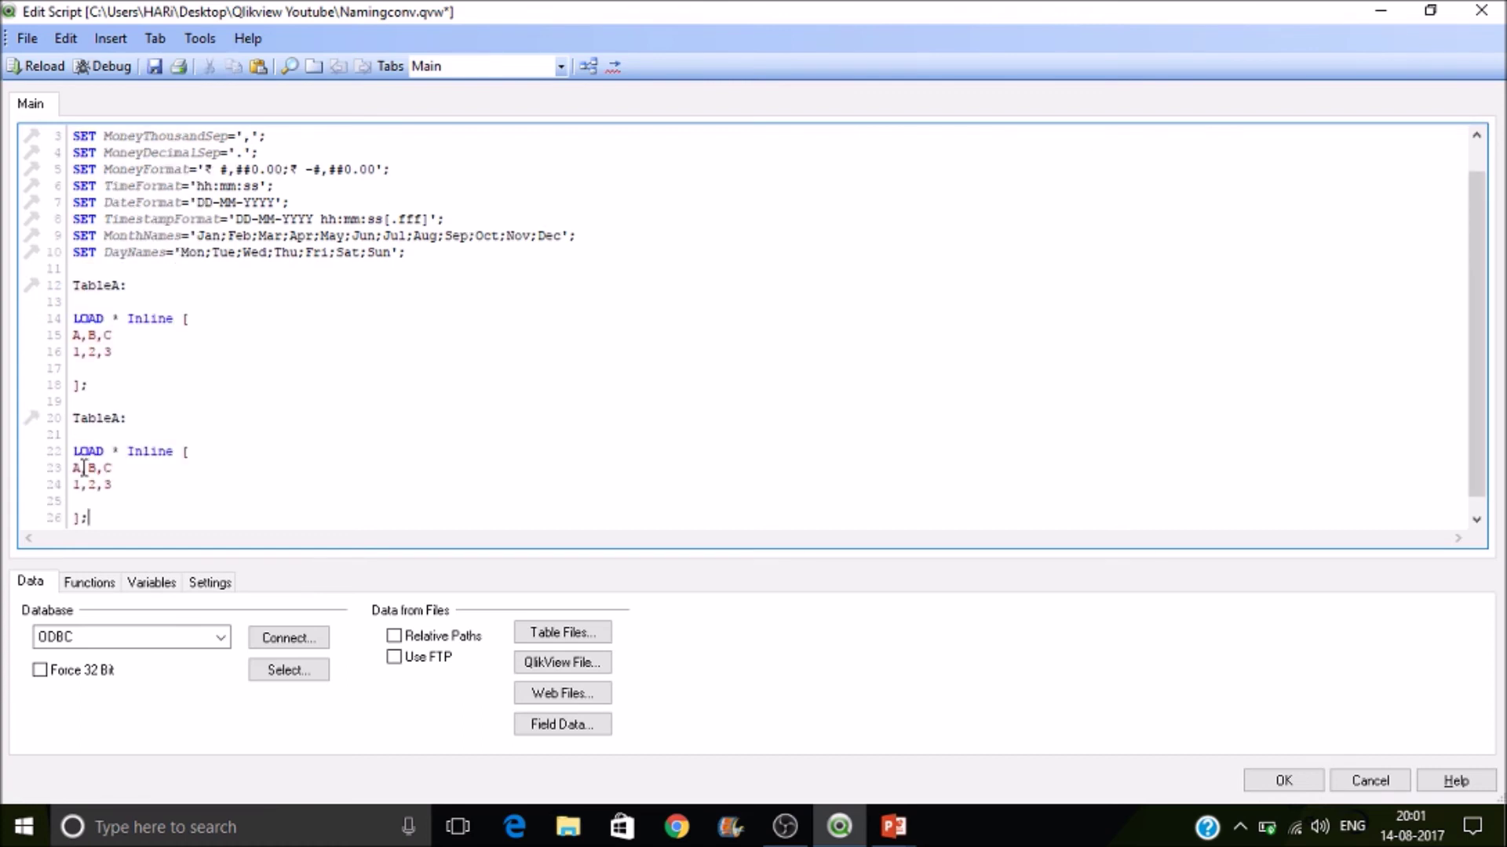
{"action": "left_click", "coordinate": [121, 418]}
{"action": "key", "text": "BackSpace"}
{"action": "type", "text": "B"}
Step: Set the field lists to B,D,E for TableB and A,D,F for TableC, then reload
{"action": "left_click", "coordinate": [81, 469]}
{"action": "key", "text": "BackSpace"}
{"action": "type", "text": "B"}
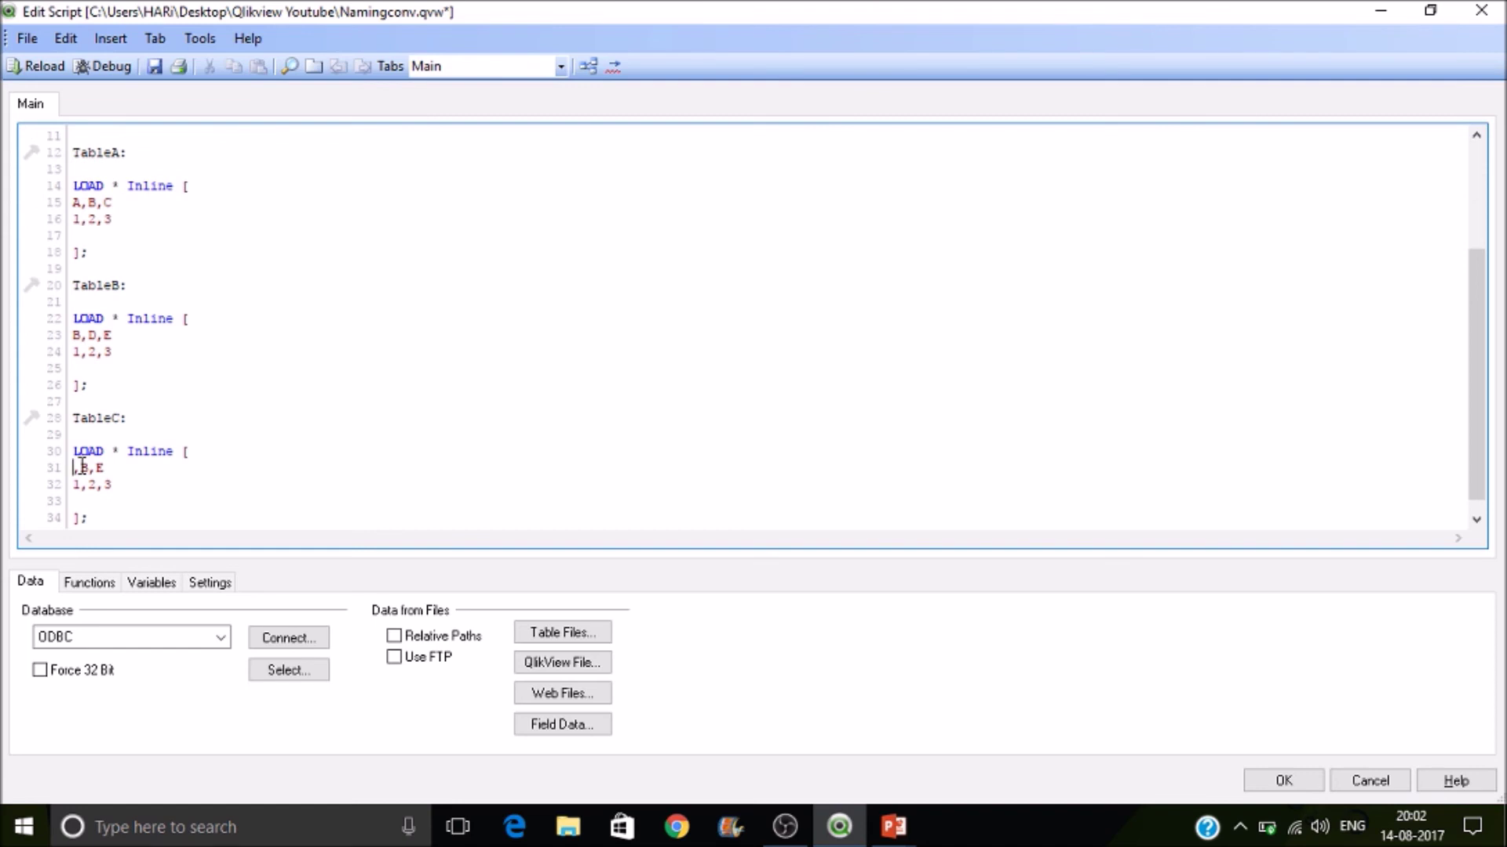
{"action": "type", "text": "A"}
{"action": "double_click", "coordinate": [95, 468]}
{"action": "type", "text": "D"}
{"action": "key", "text": "BackSpace"}
{"action": "type", "text": "F"}
{"action": "left_click", "coordinate": [35, 66]}
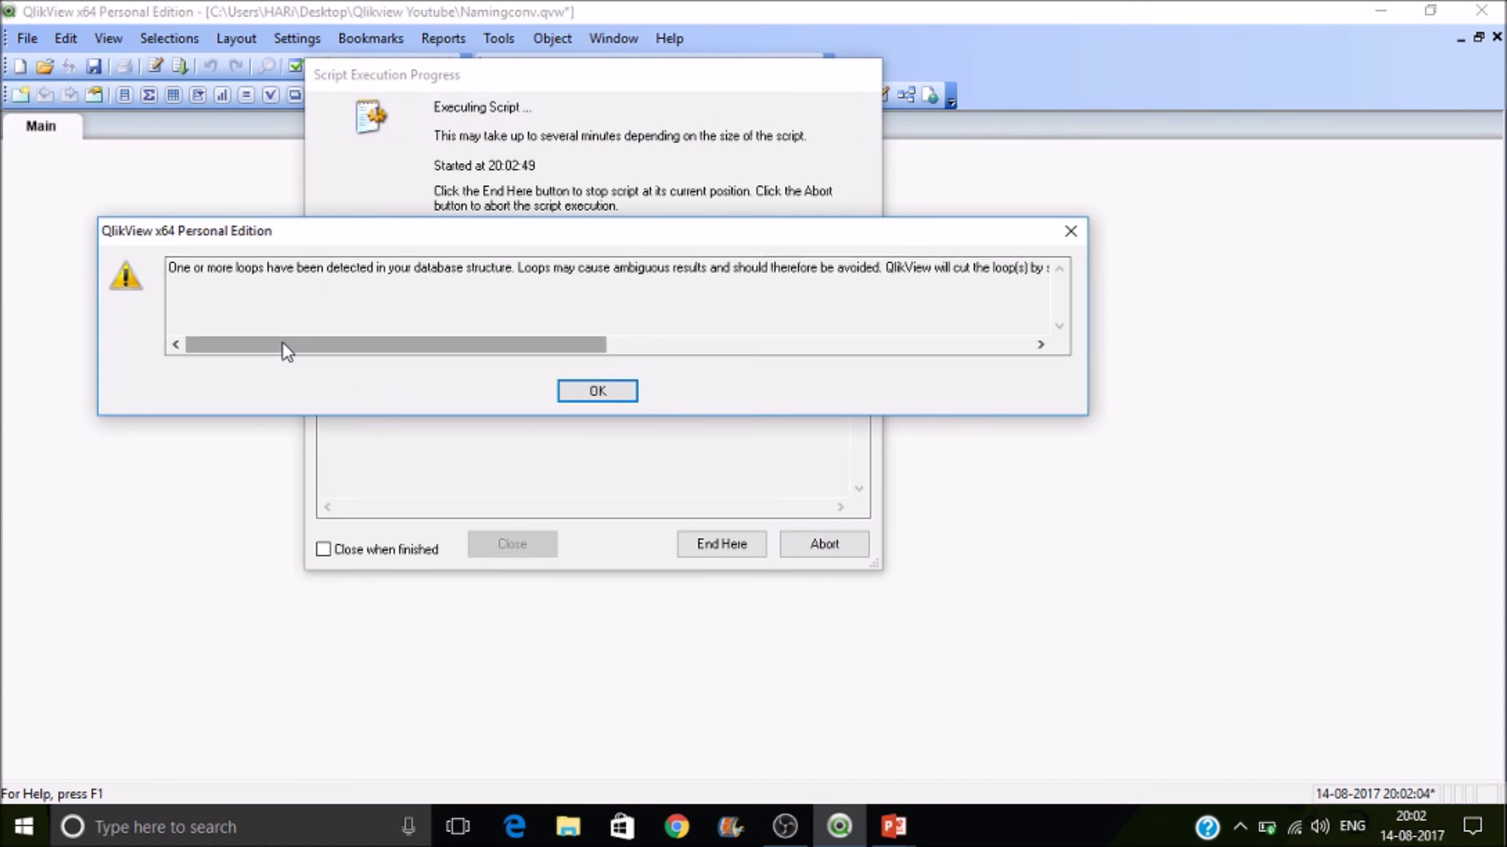
Step: Read through the circular loop warning and accept it so the reload finishes
{"action": "left_click_drag", "start_coordinate": [284, 350], "coordinate": [420, 354]}
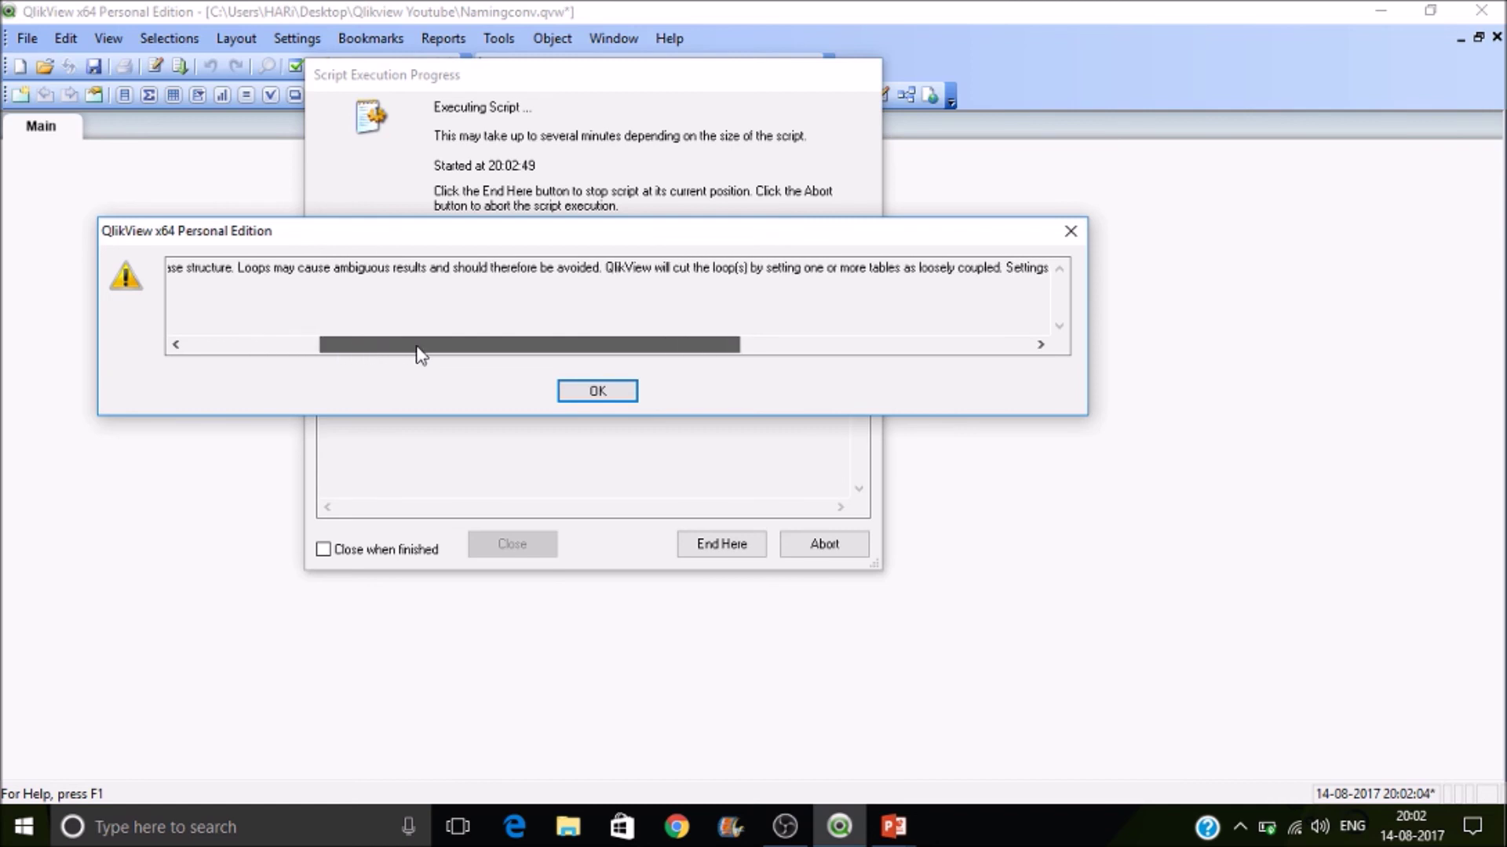
{"action": "left_click_drag", "start_coordinate": [418, 349], "coordinate": [420, 349]}
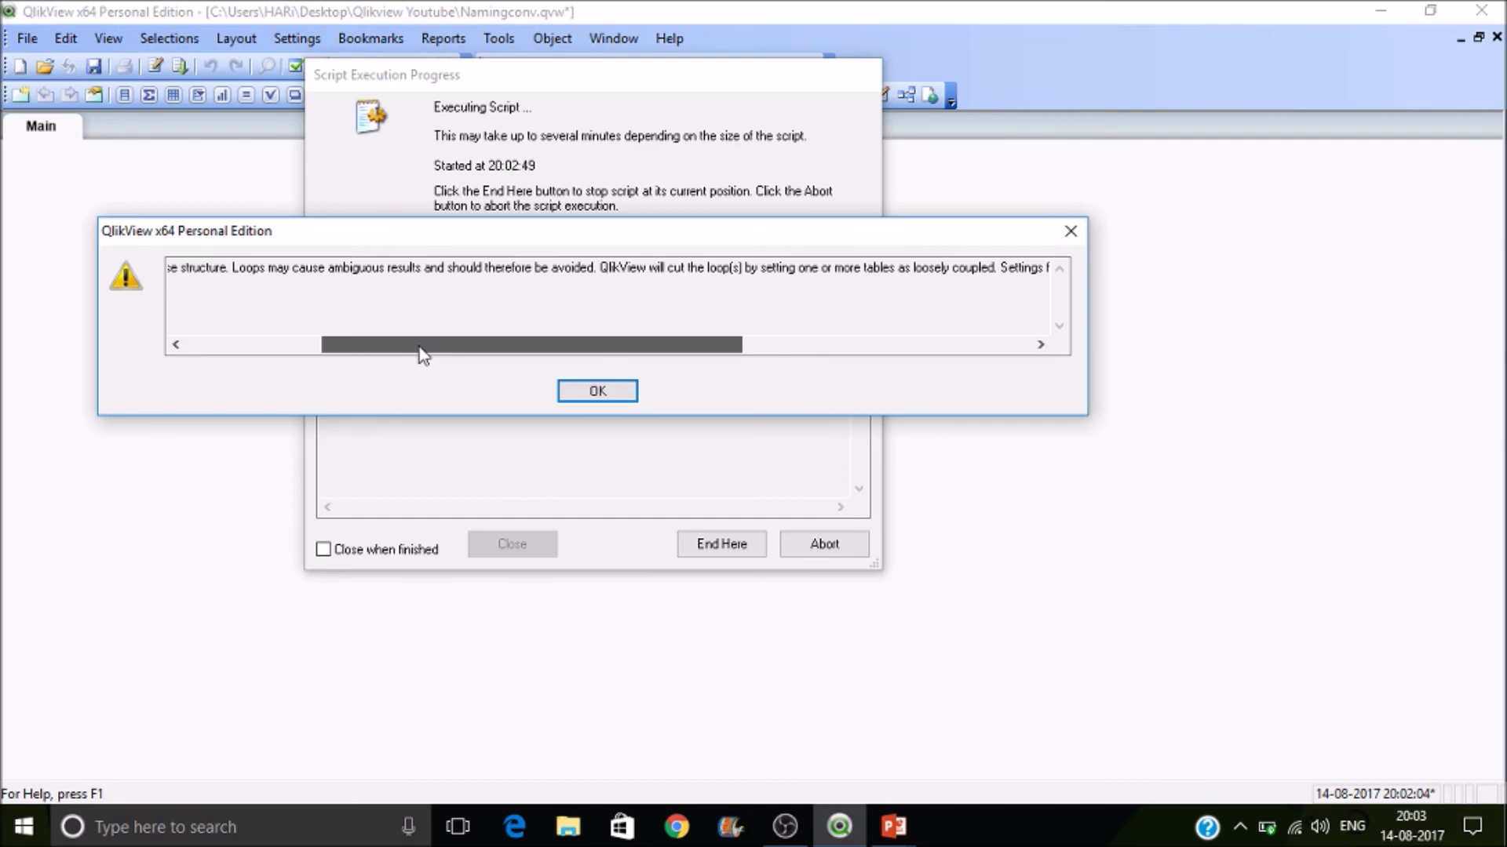
{"action": "left_click_drag", "start_coordinate": [420, 351], "coordinate": [725, 387]}
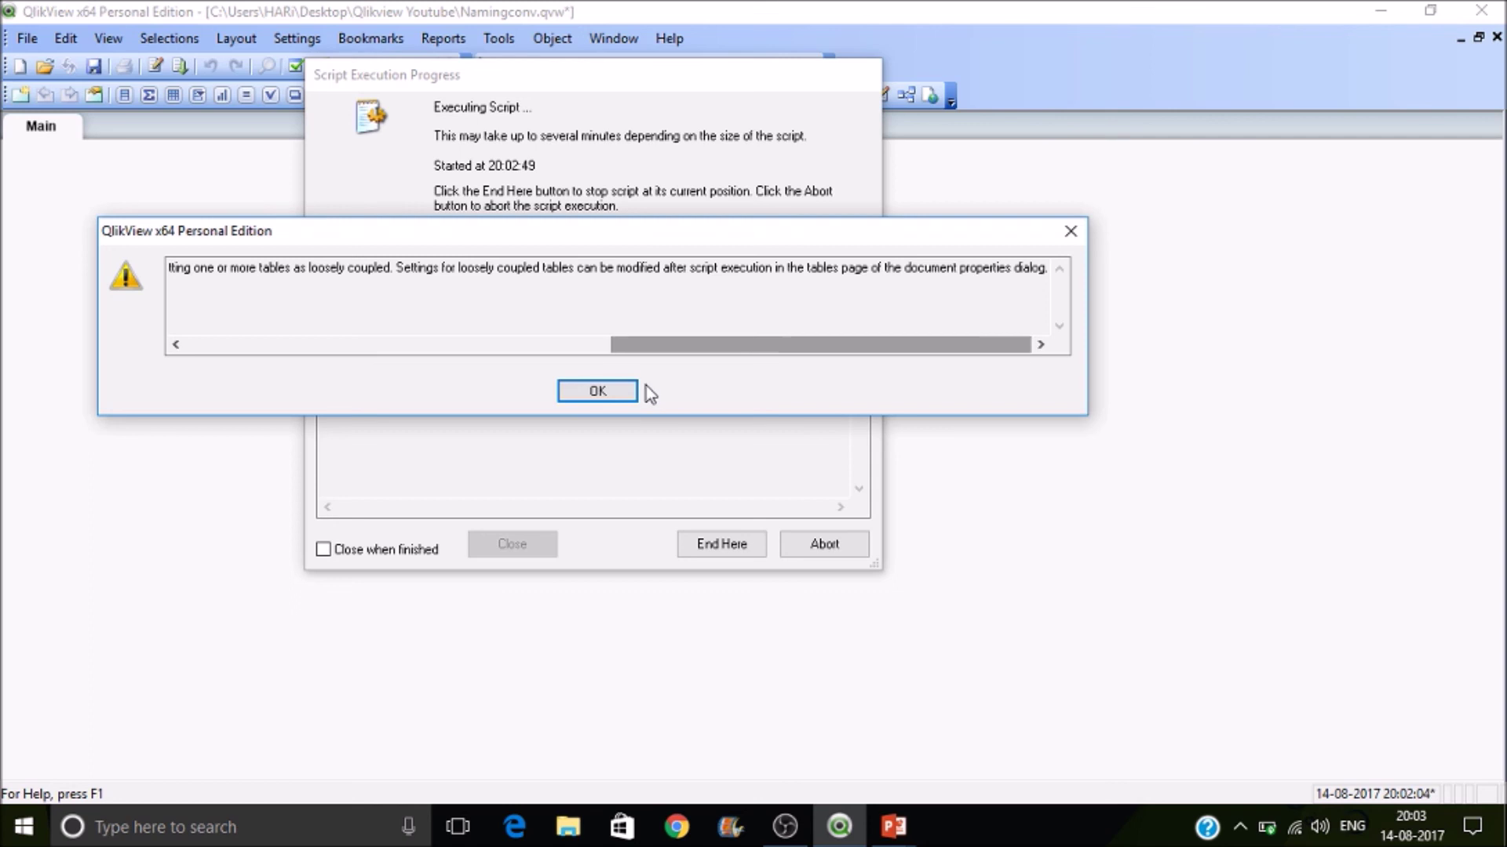
{"action": "left_click", "coordinate": [623, 391]}
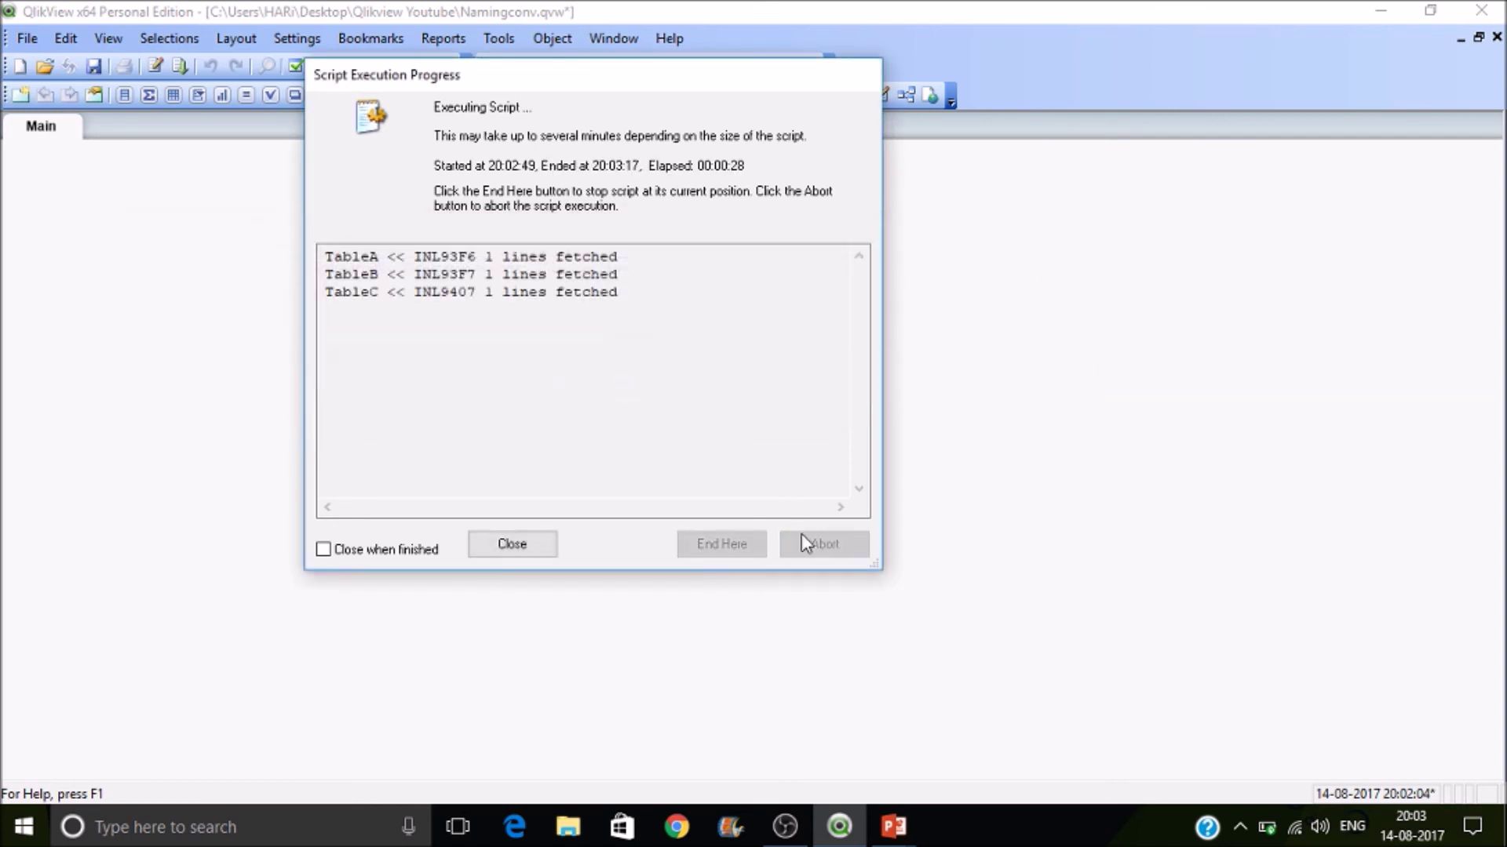
Step: Close the reload dialogs and arrange TableB left and TableC above TableA in the Table Viewer
{"action": "left_click", "coordinate": [544, 544]}
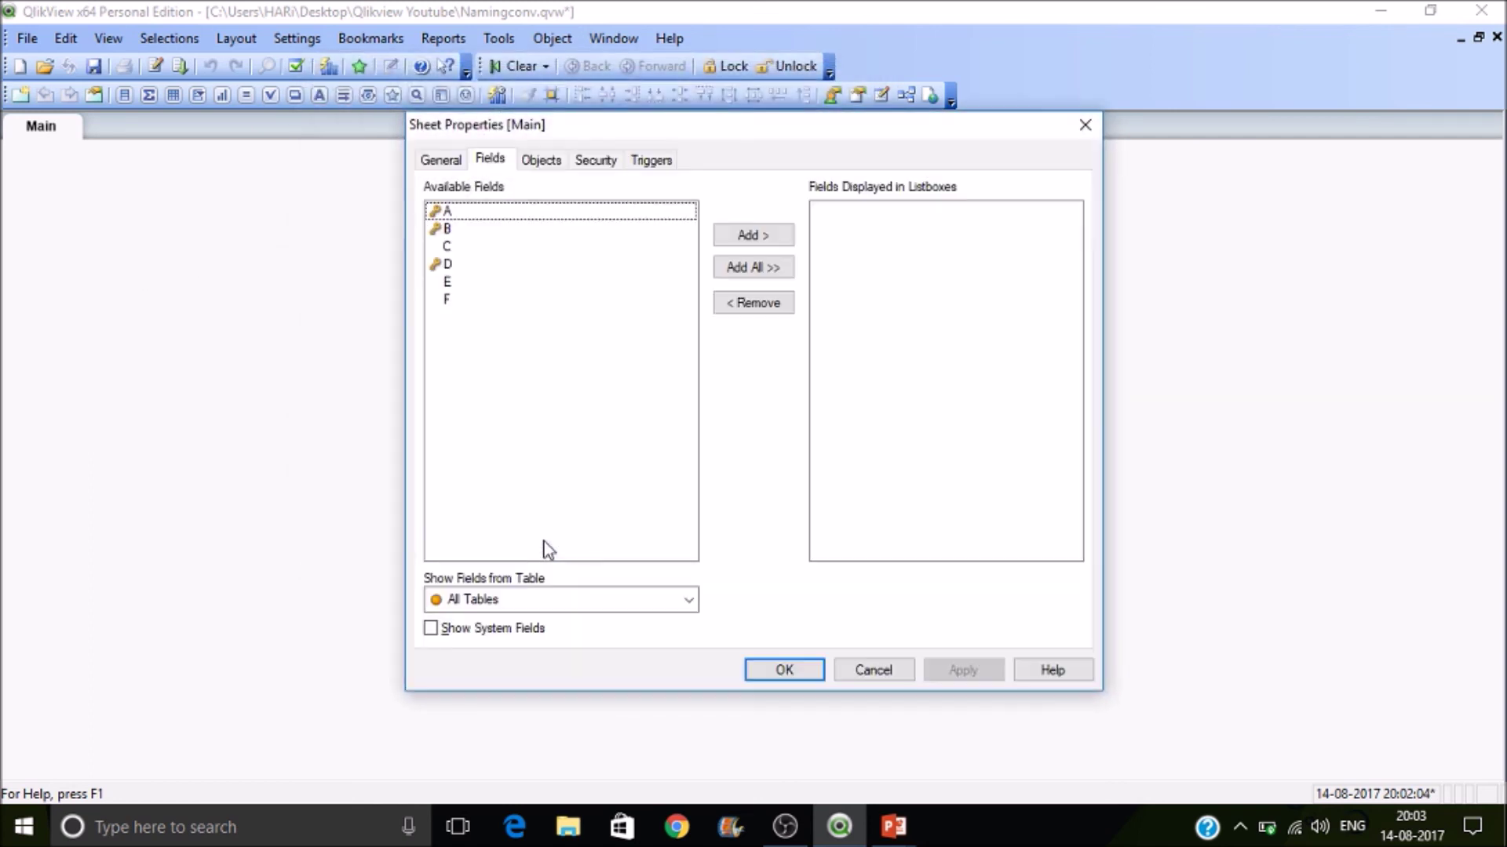
{"action": "left_click", "coordinate": [778, 676]}
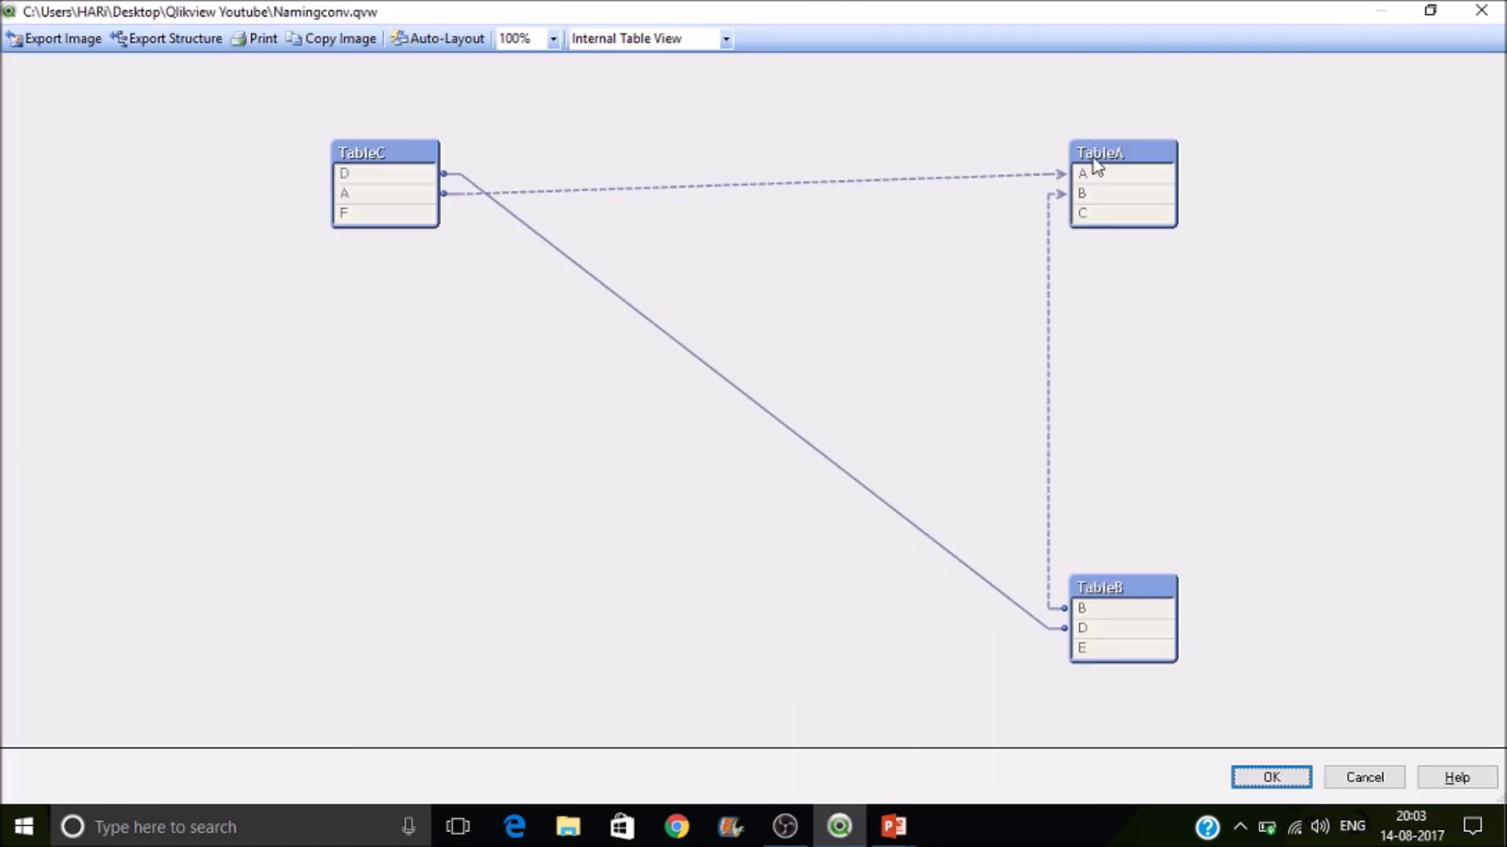
{"action": "left_click_drag", "start_coordinate": [1094, 158], "coordinate": [360, 459]}
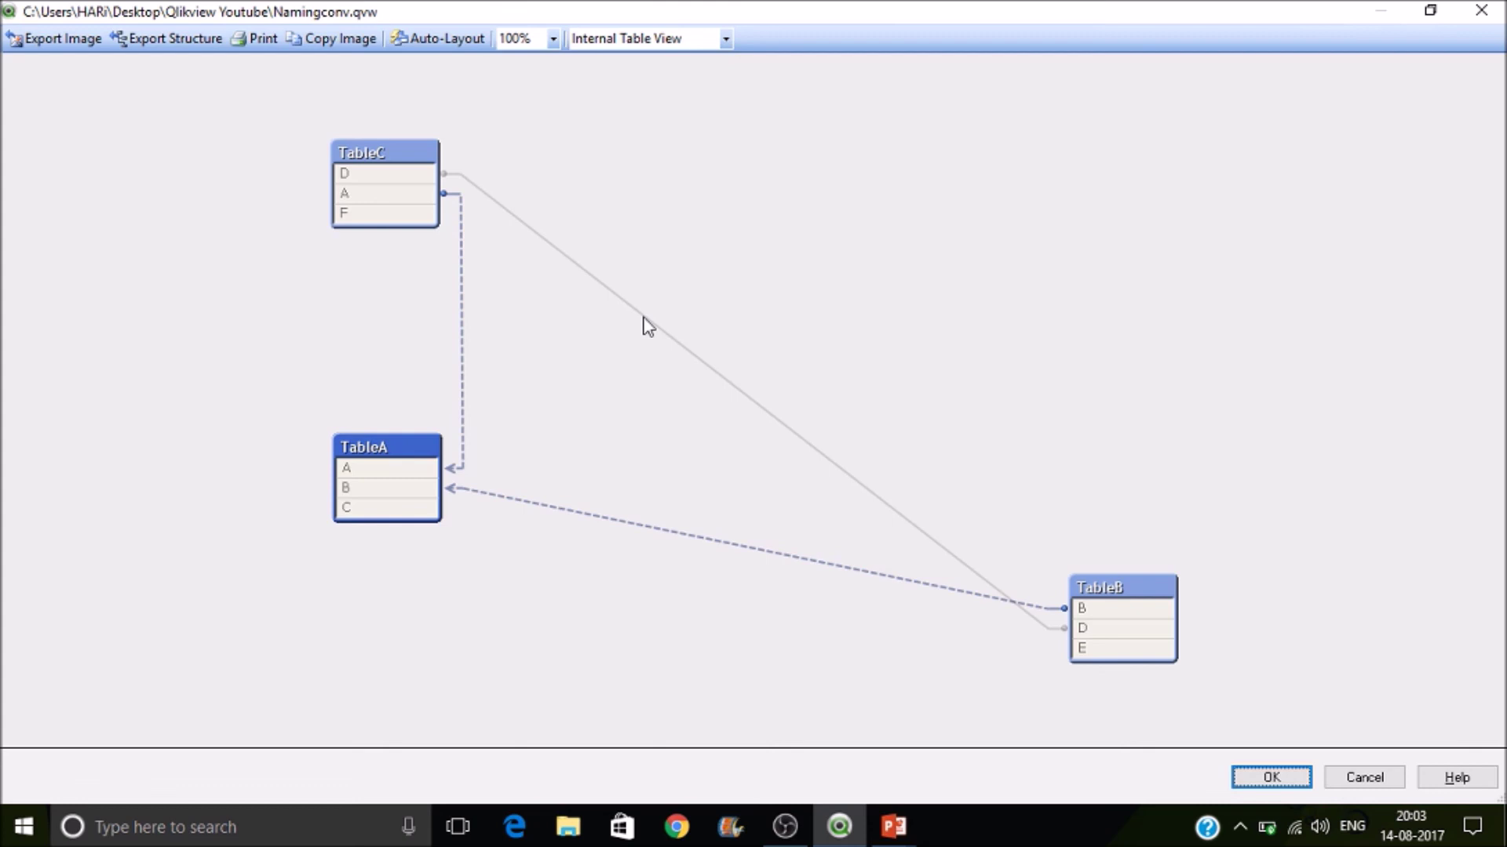
{"action": "left_click_drag", "start_coordinate": [1124, 589], "coordinate": [897, 328]}
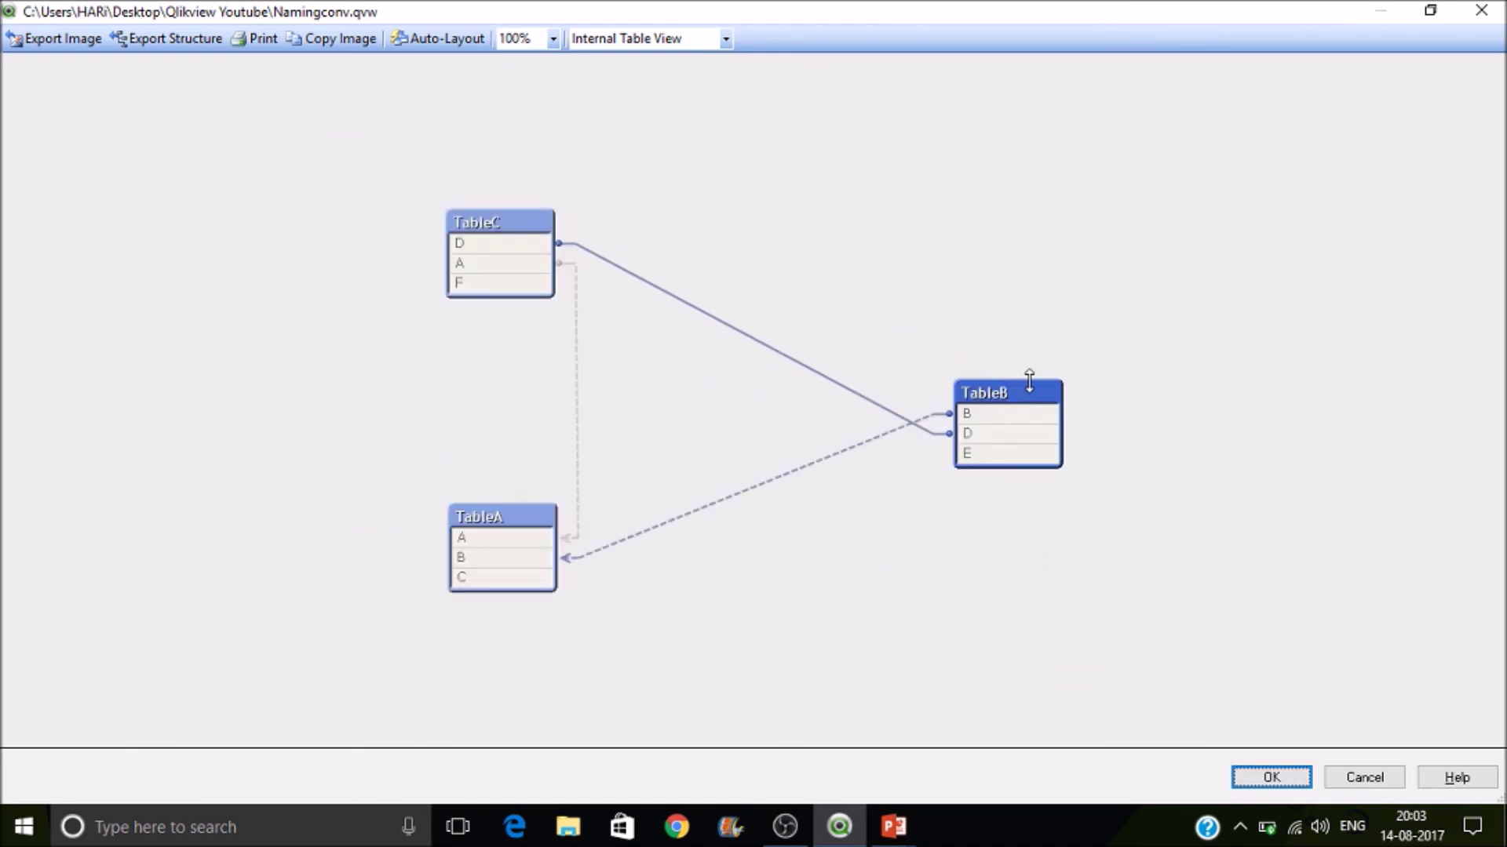
{"action": "left_click_drag", "start_coordinate": [1023, 397], "coordinate": [191, 328]}
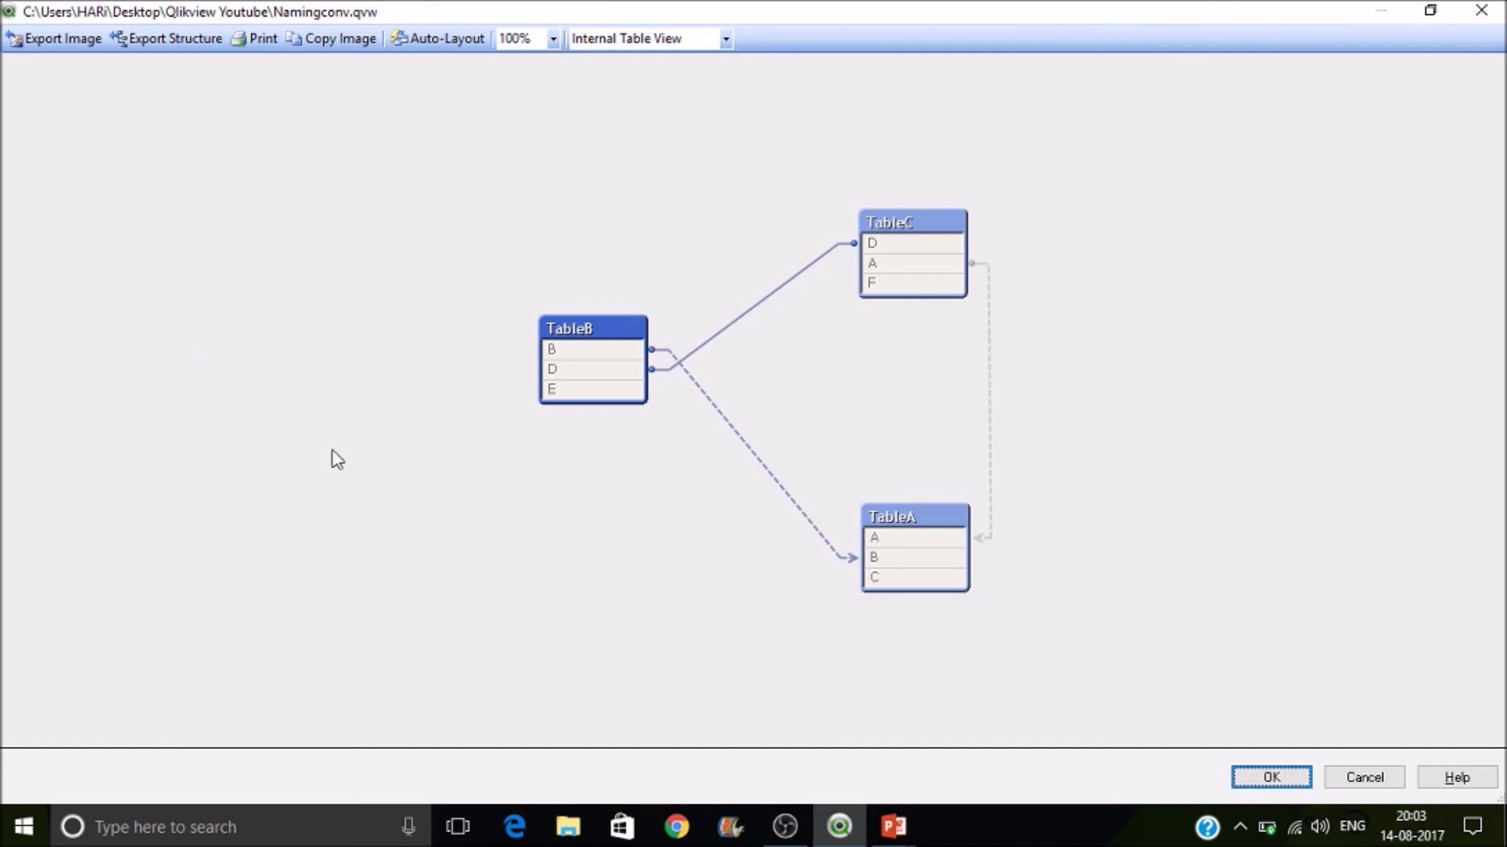
{"action": "mouse_move", "coordinate": [601, 358]}
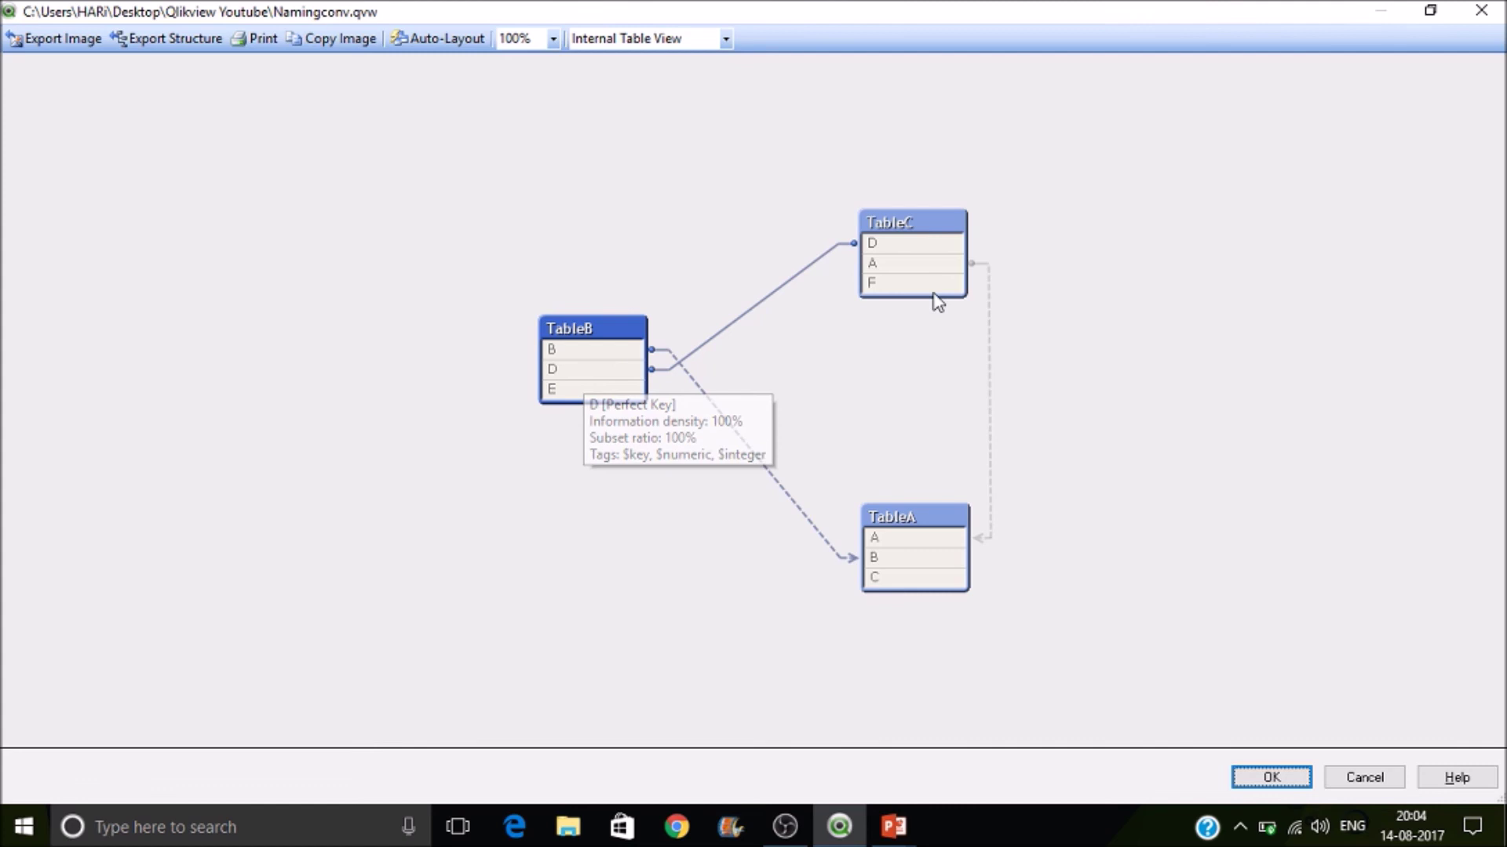
{"action": "mouse_move", "coordinate": [960, 287]}
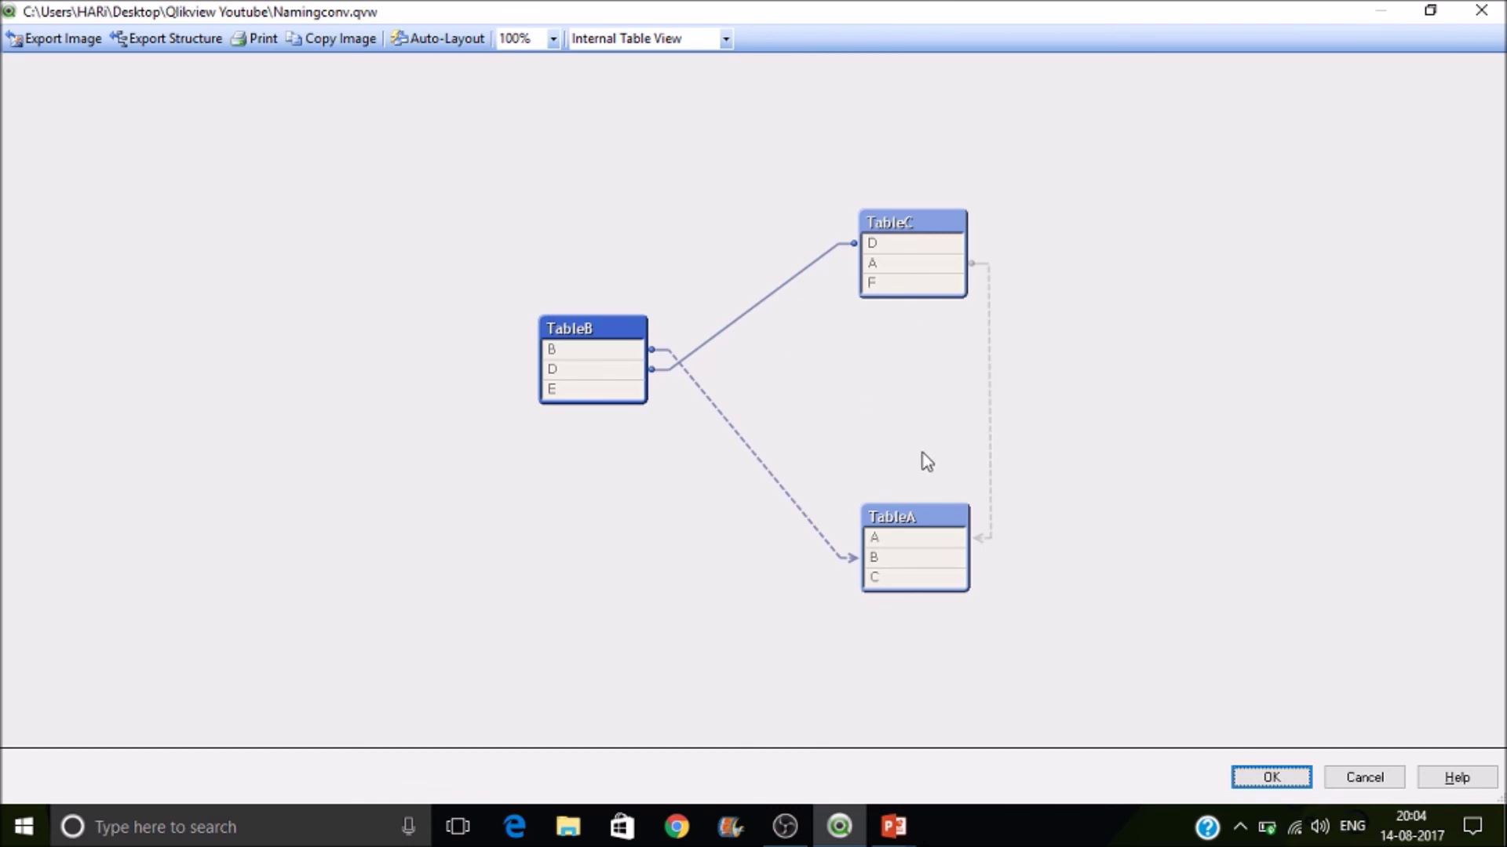
{"action": "left_click", "coordinate": [1273, 778]}
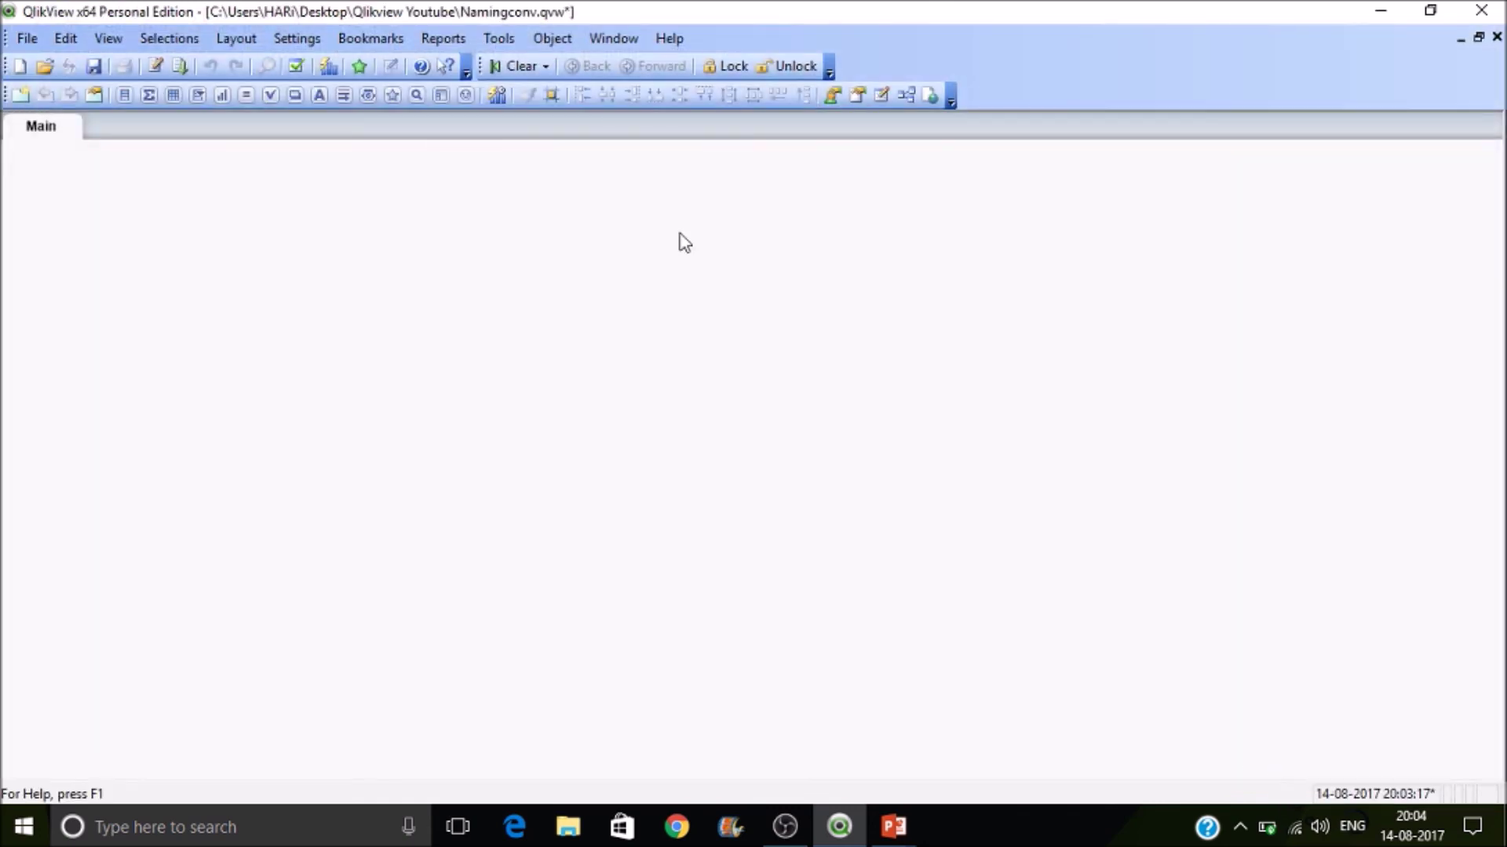
Step: In Document Properties' Tables settings, make TableC loosely coupled instead of TableA, then reload
{"action": "left_click", "coordinate": [313, 39]}
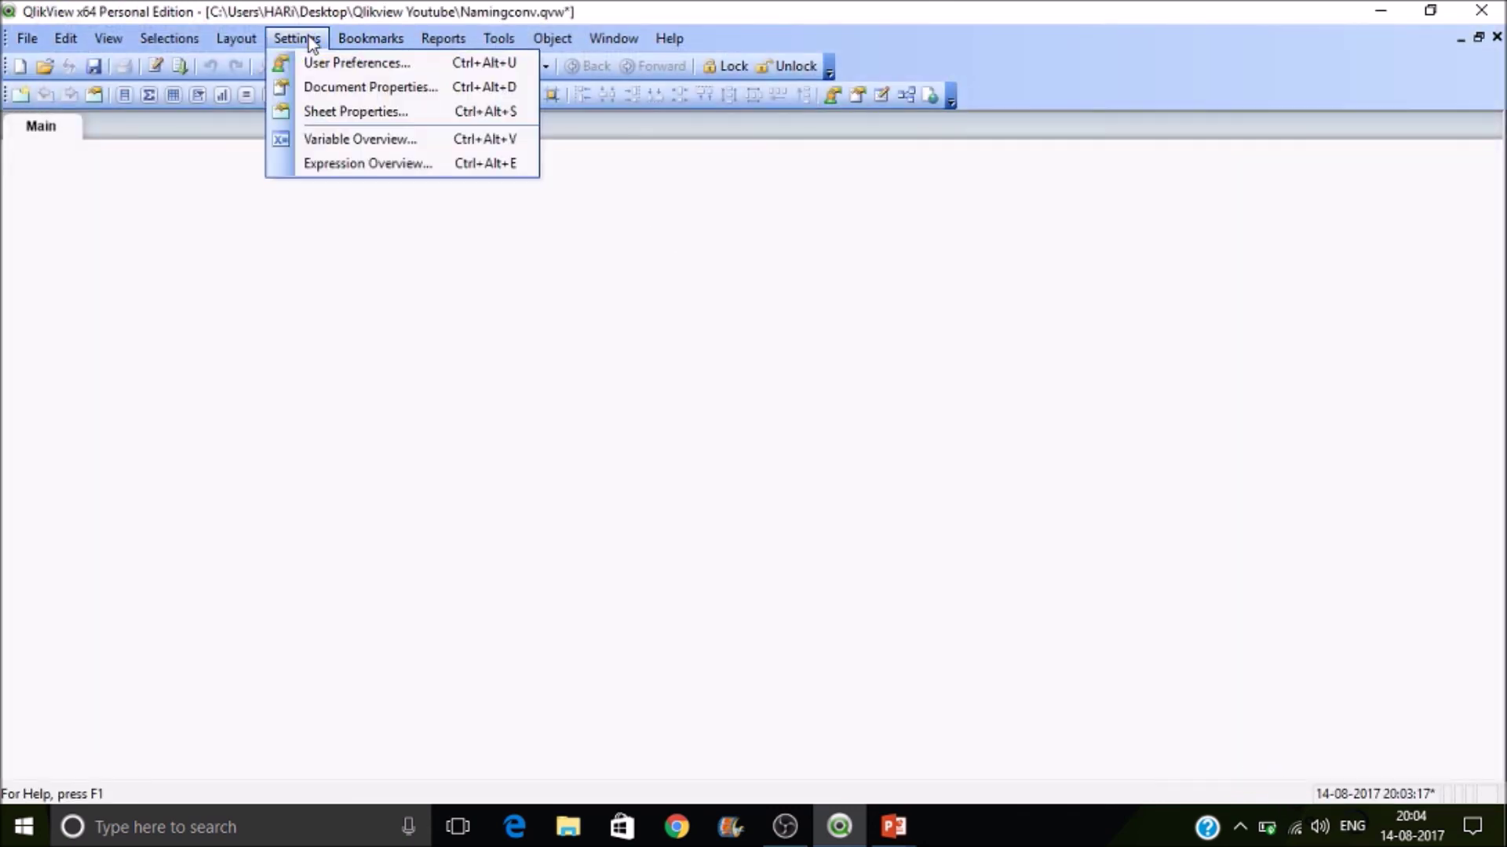
{"action": "left_click", "coordinate": [339, 86]}
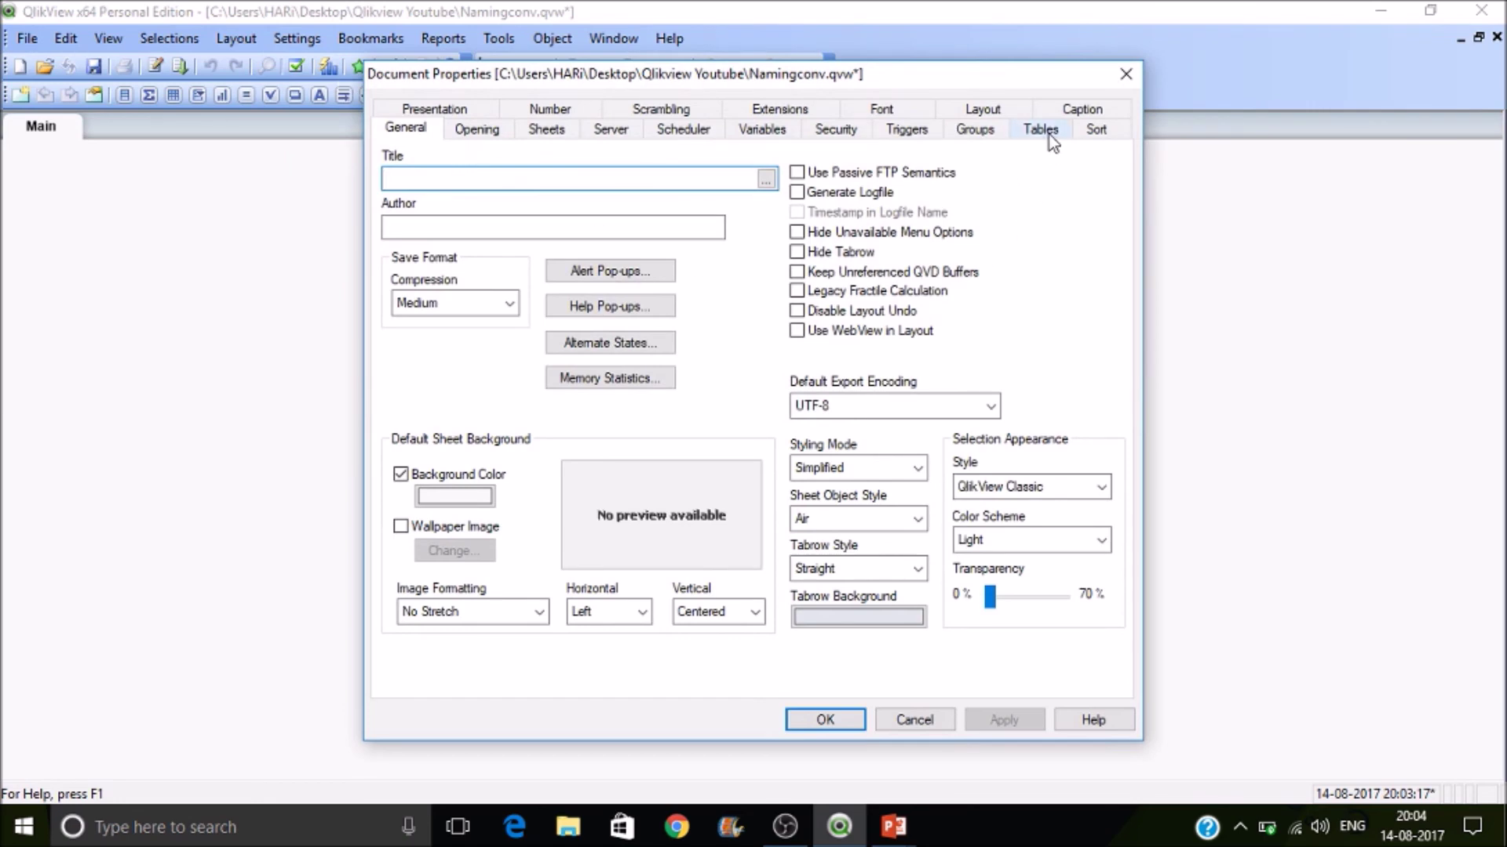
{"action": "left_click", "coordinate": [1042, 129]}
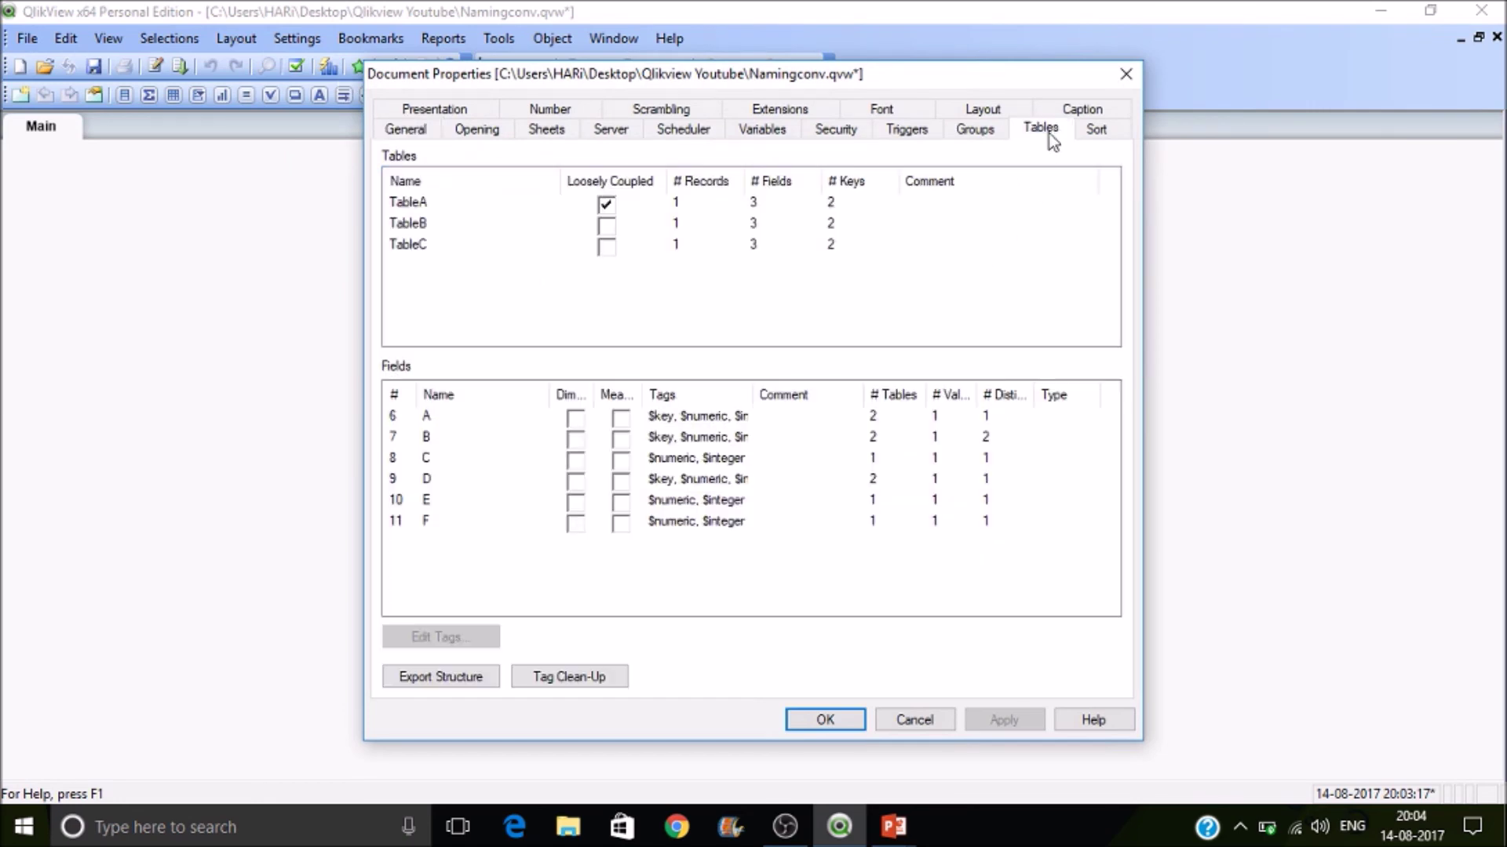
{"action": "left_click", "coordinate": [607, 207]}
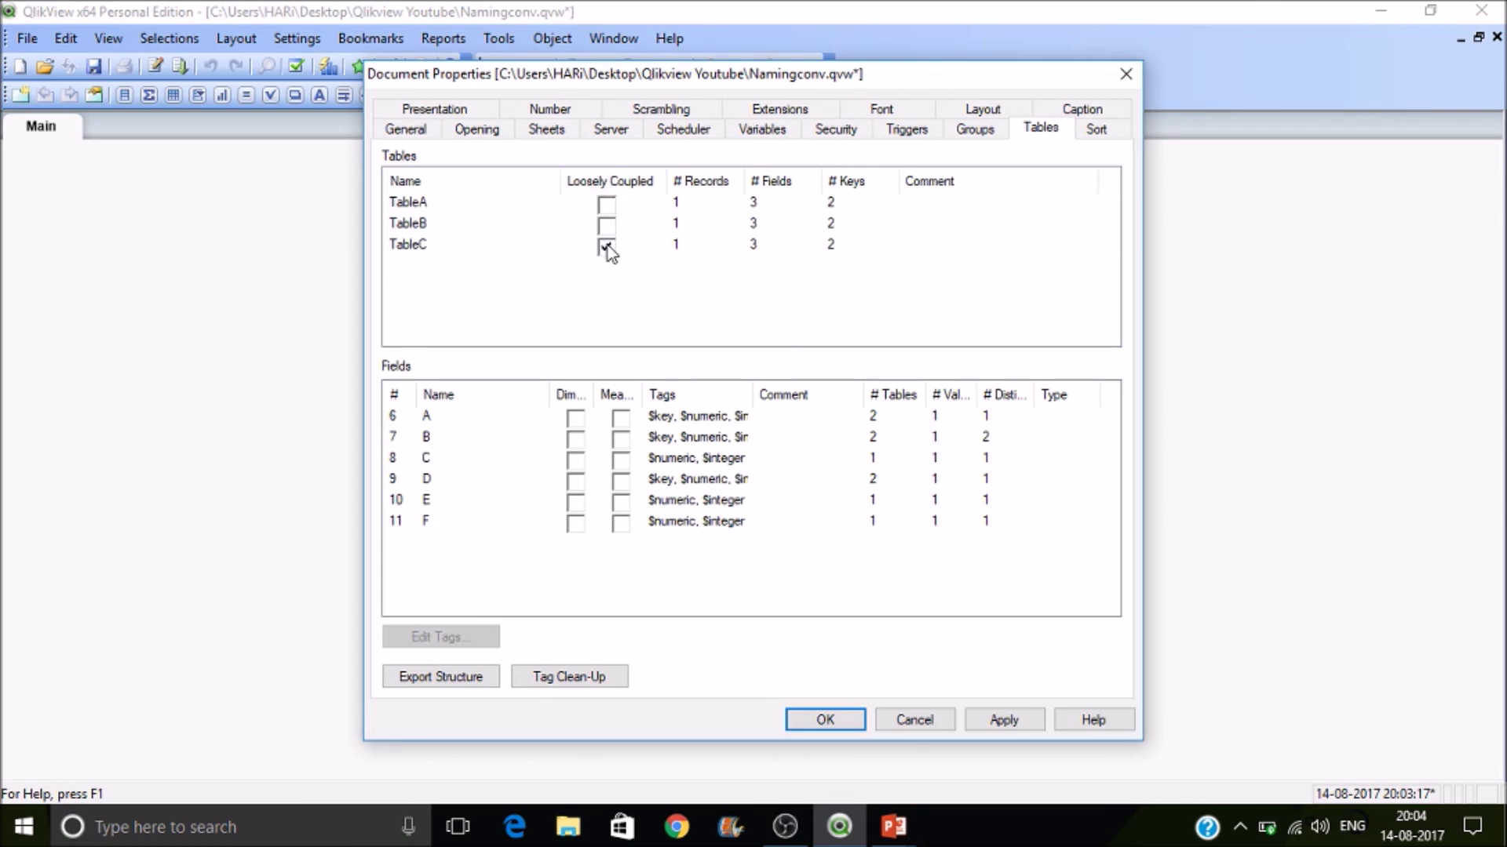
{"action": "left_click", "coordinate": [1023, 724]}
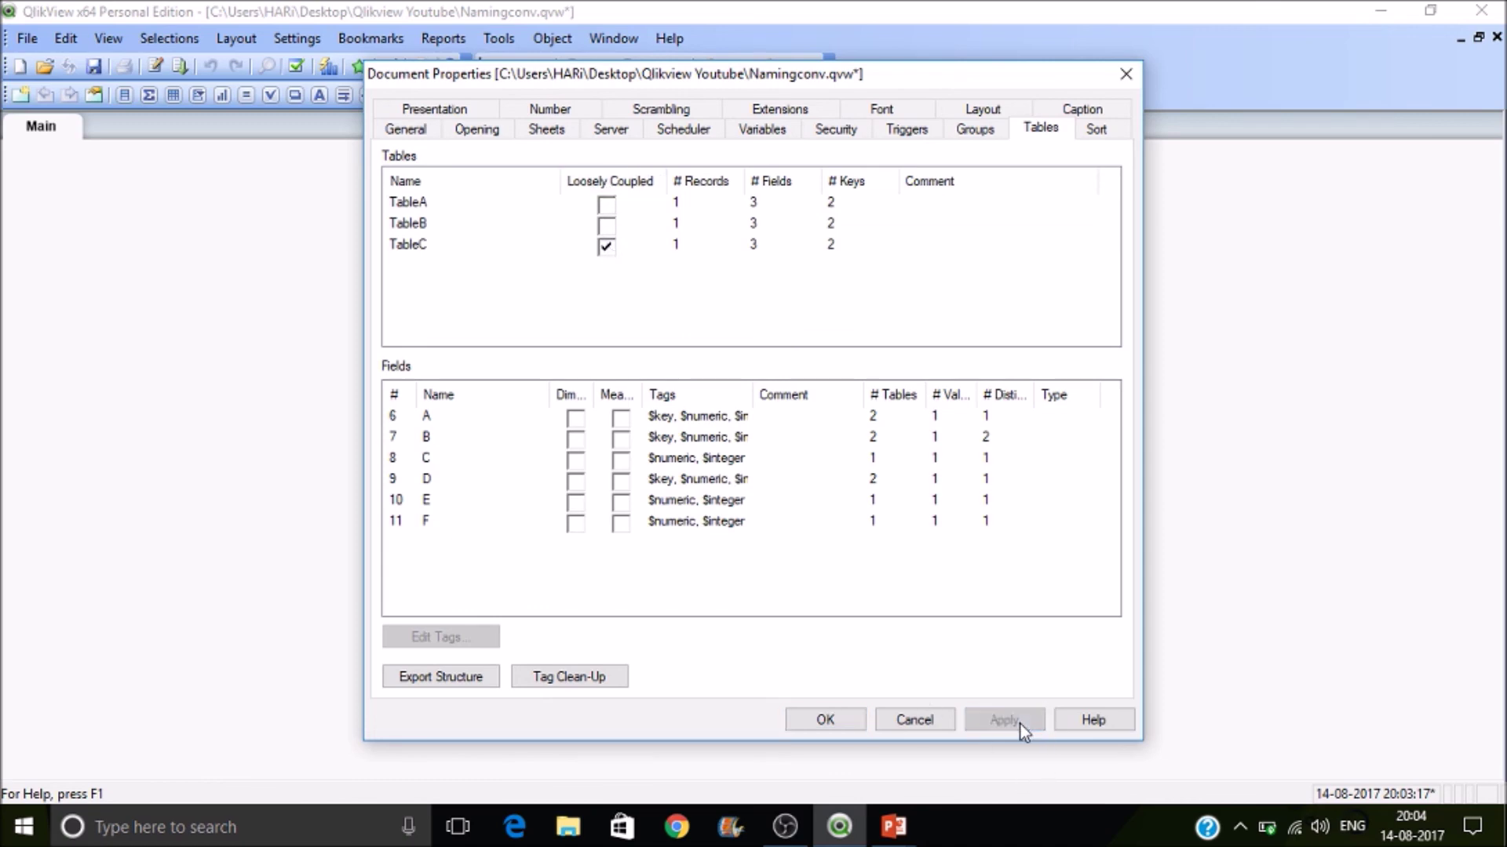
{"action": "left_click", "coordinate": [836, 718]}
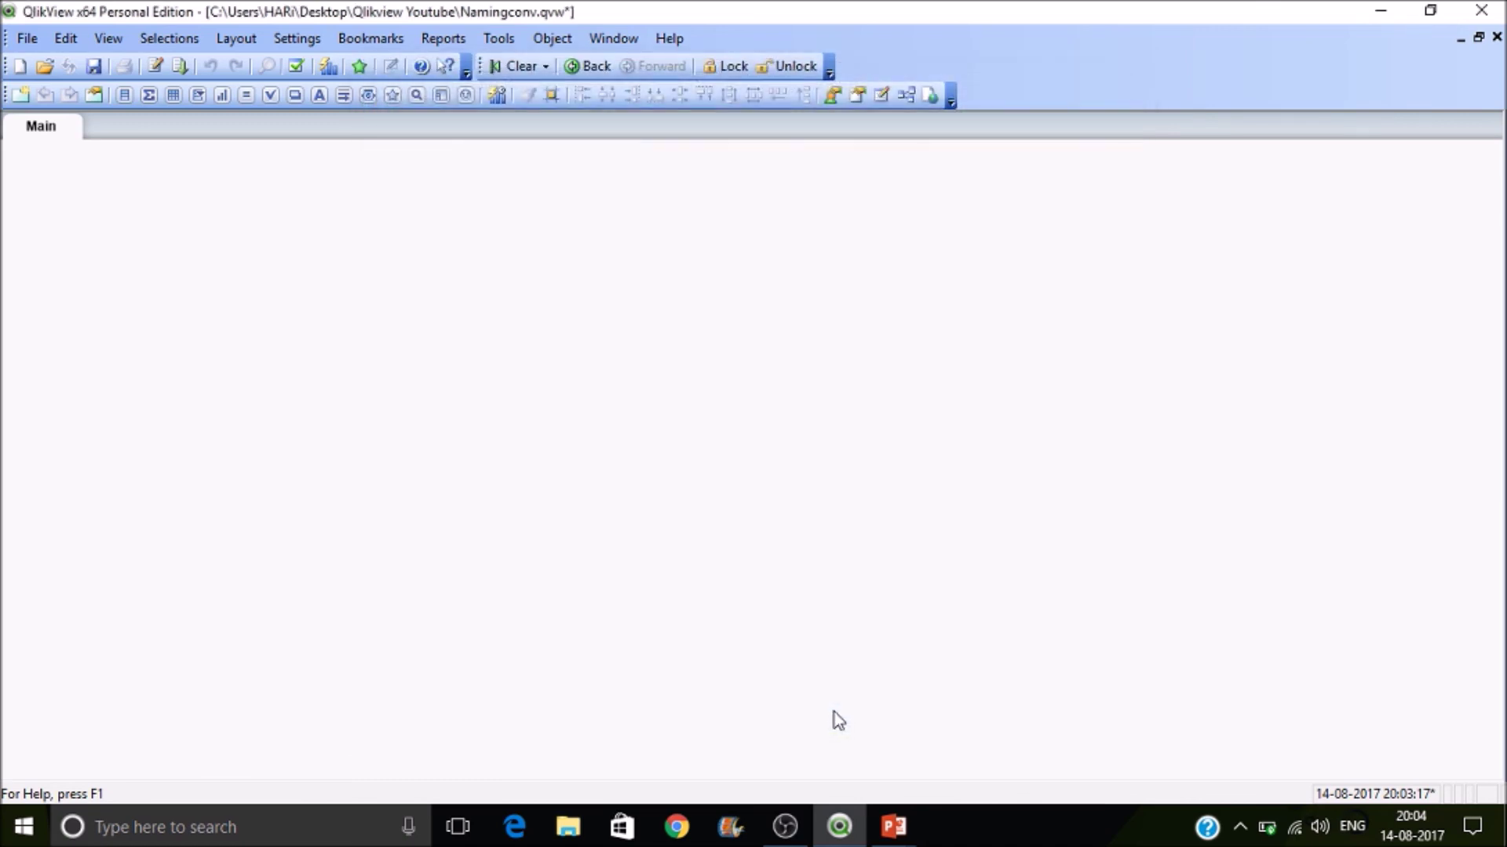
{"action": "left_click", "coordinate": [180, 66]}
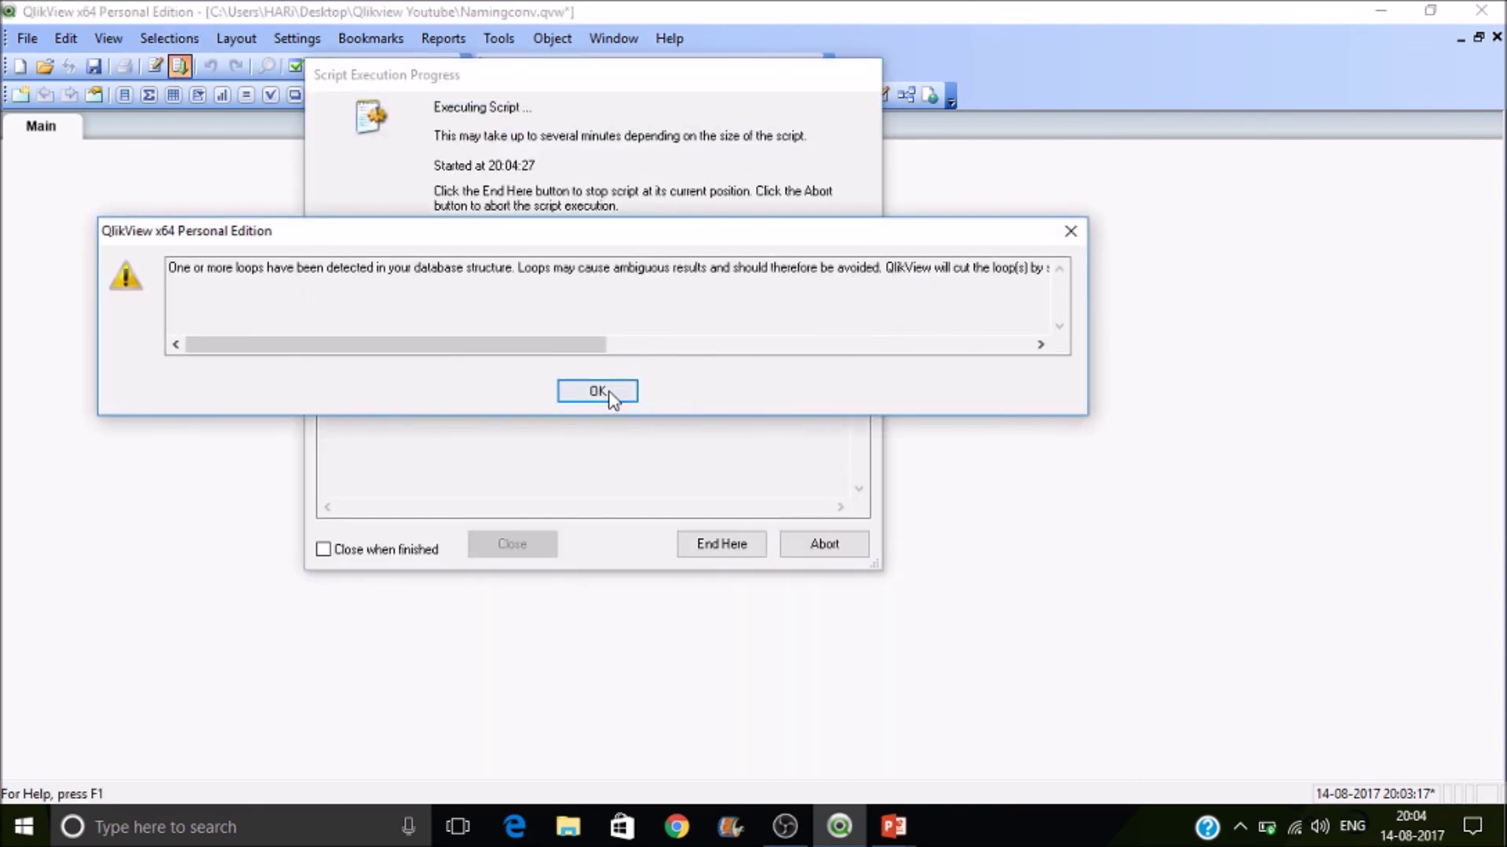
Step: Dismiss the loop warning and progress report, save the document, and switch to PowerPoint
{"action": "left_click", "coordinate": [615, 393]}
{"action": "left_click", "coordinate": [513, 544]}
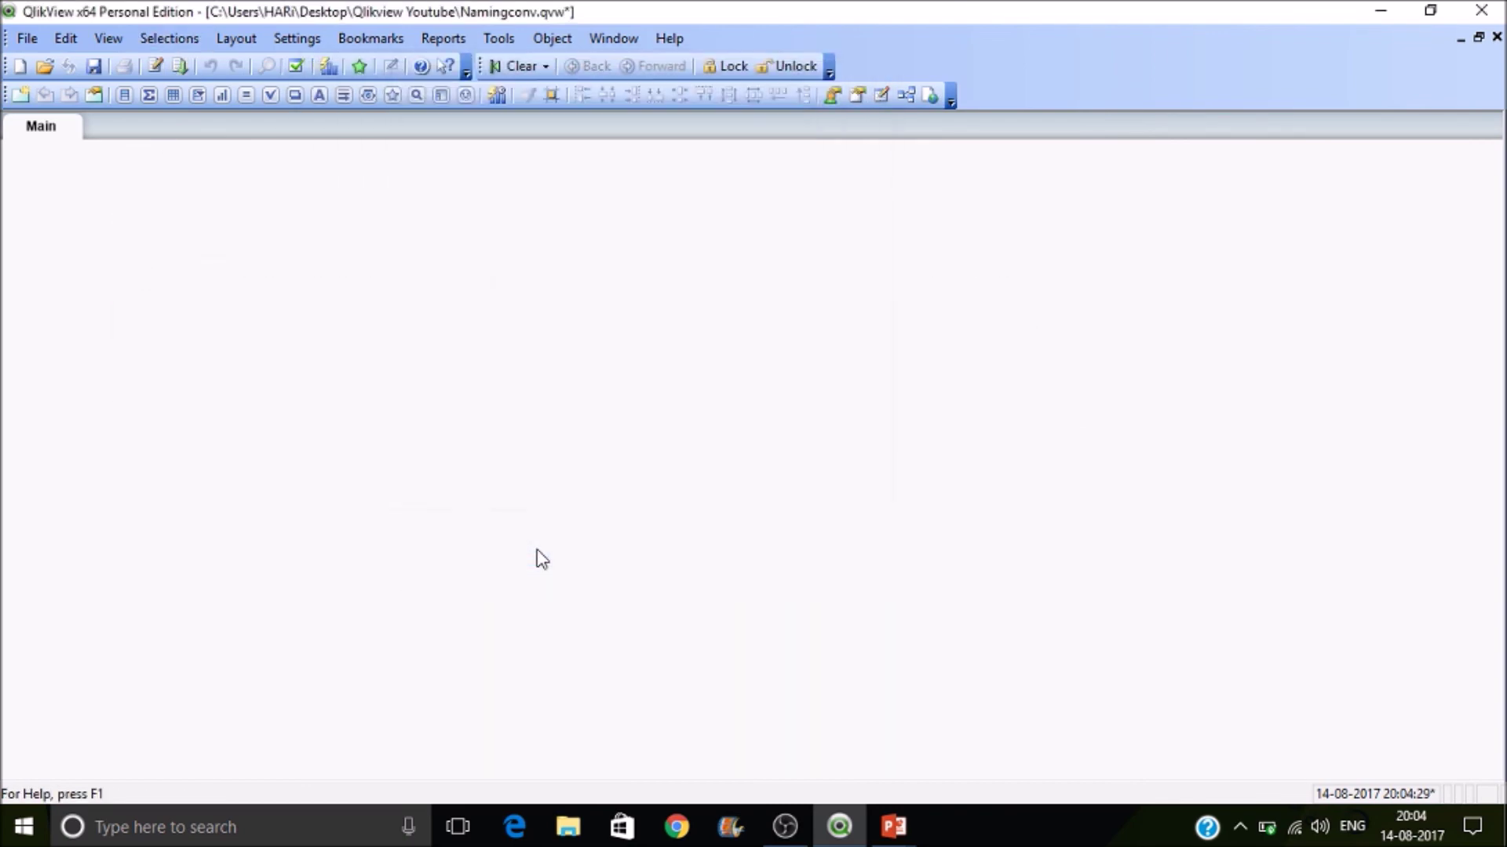
{"action": "key", "text": "ctrl+s"}
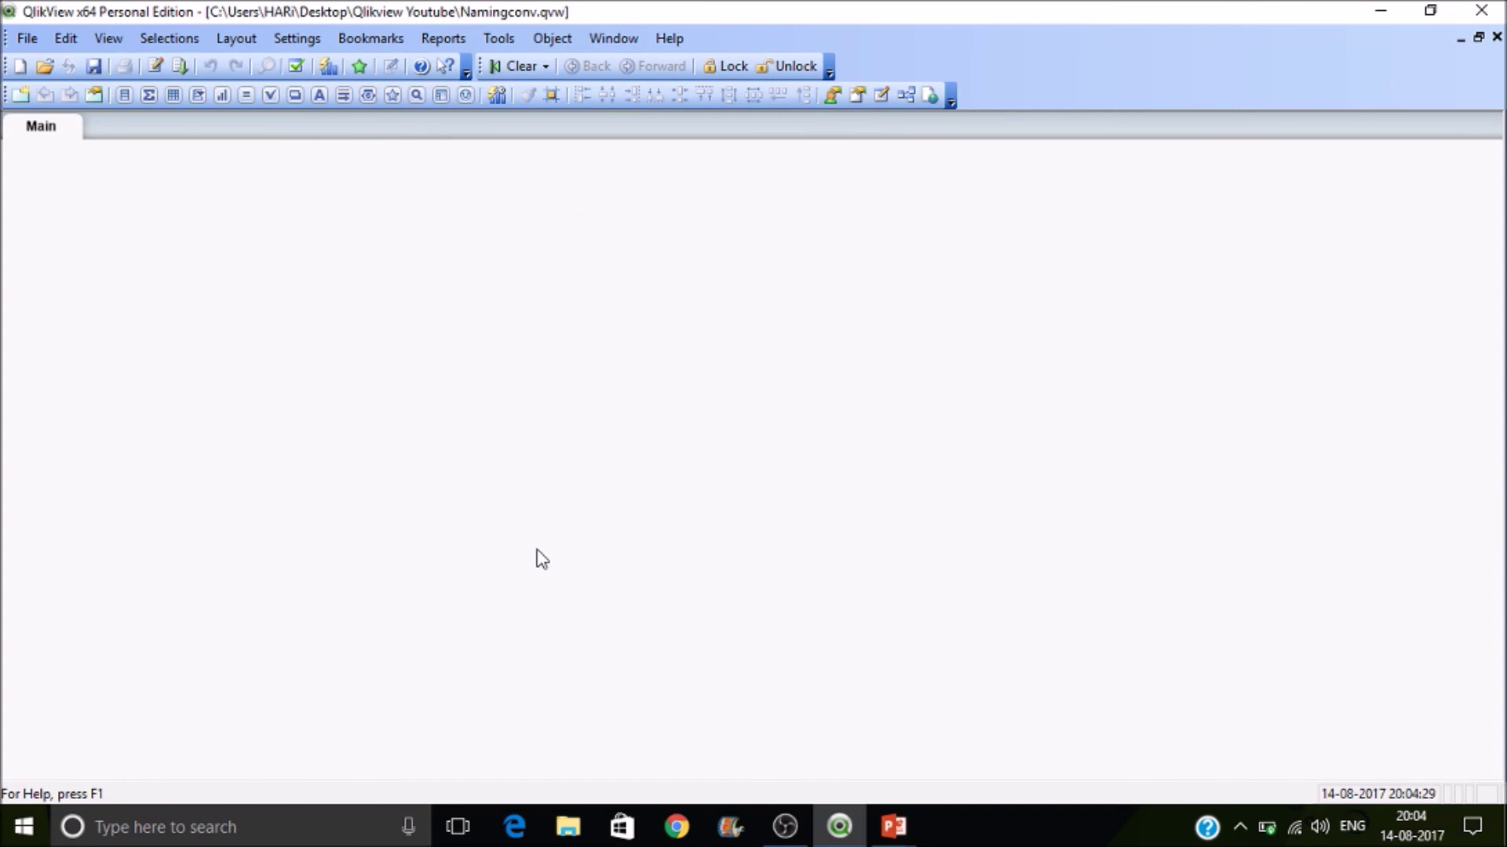
{"action": "mouse_move", "coordinate": [839, 826]}
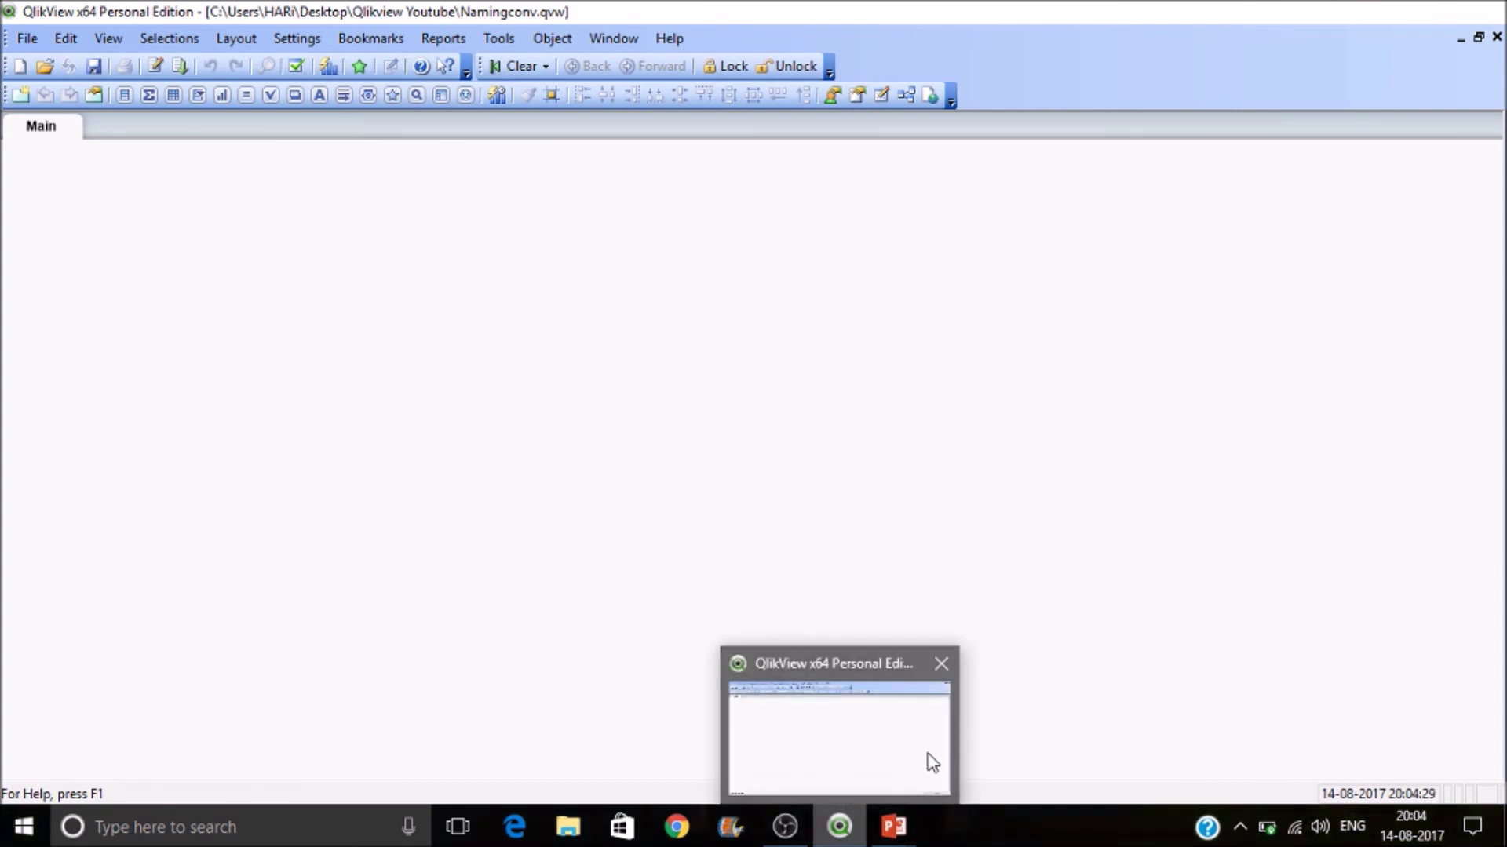
{"action": "left_click", "coordinate": [894, 827]}
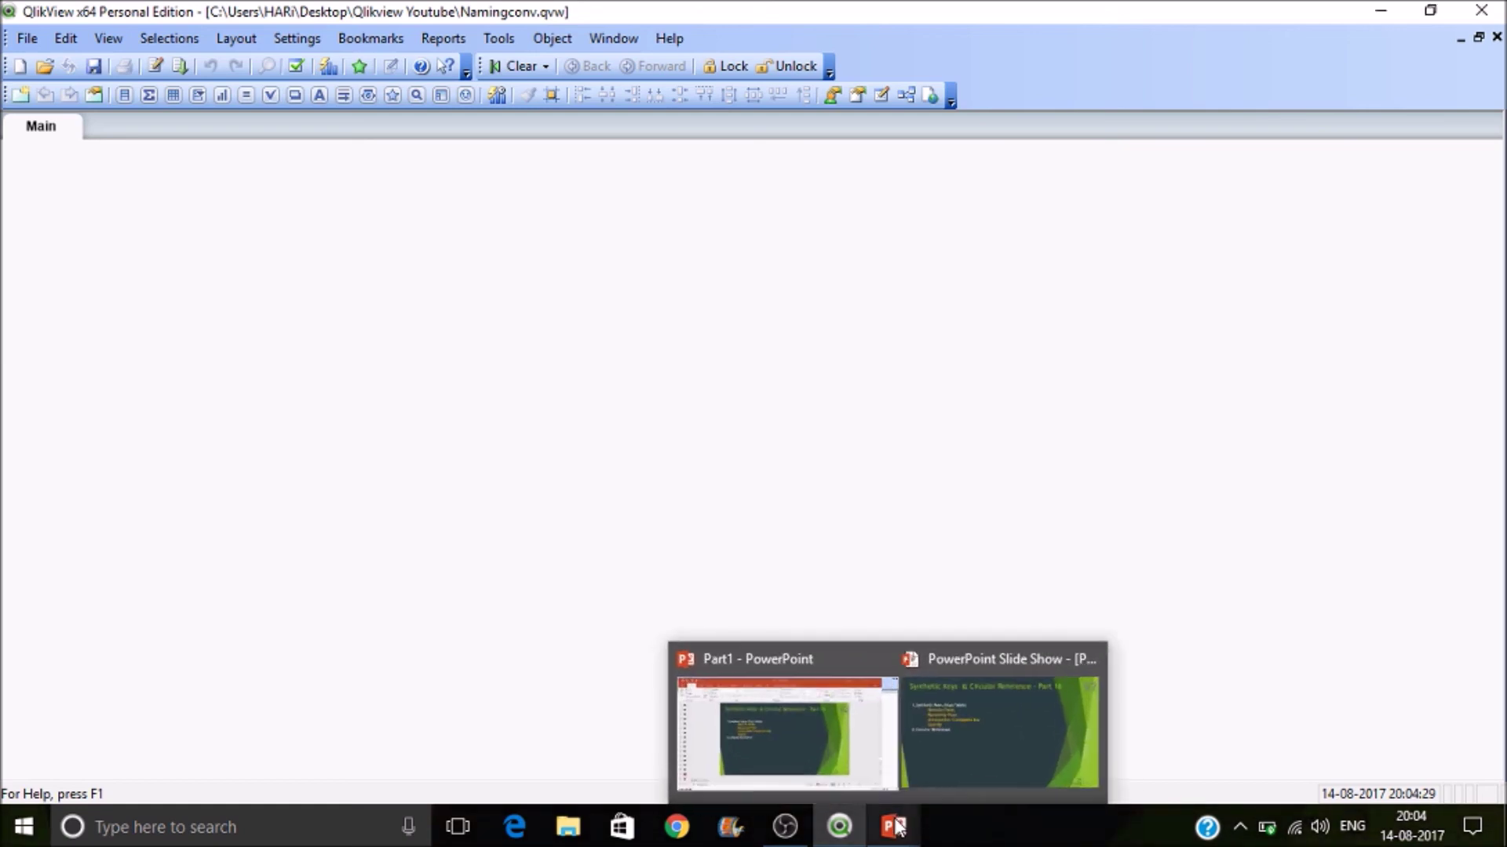